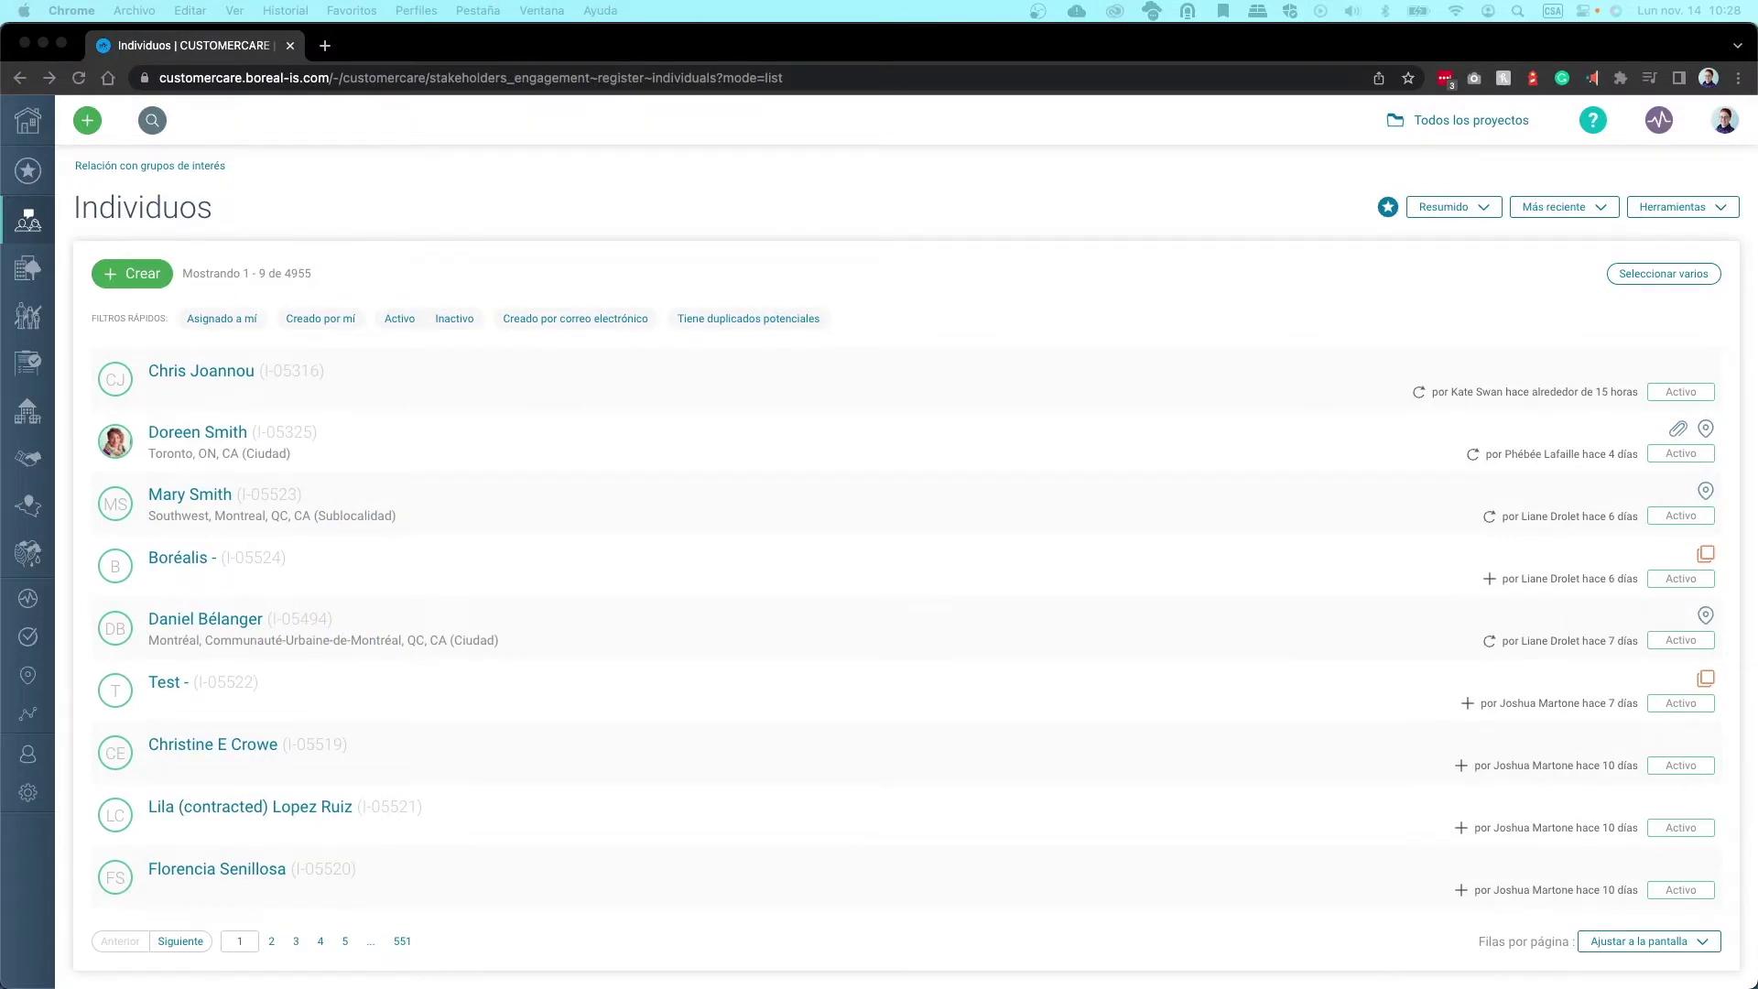
Copy the 'Descargue el complemento' link address from Borealis's Integración de correo electrónico dialog
left_click(877, 195)
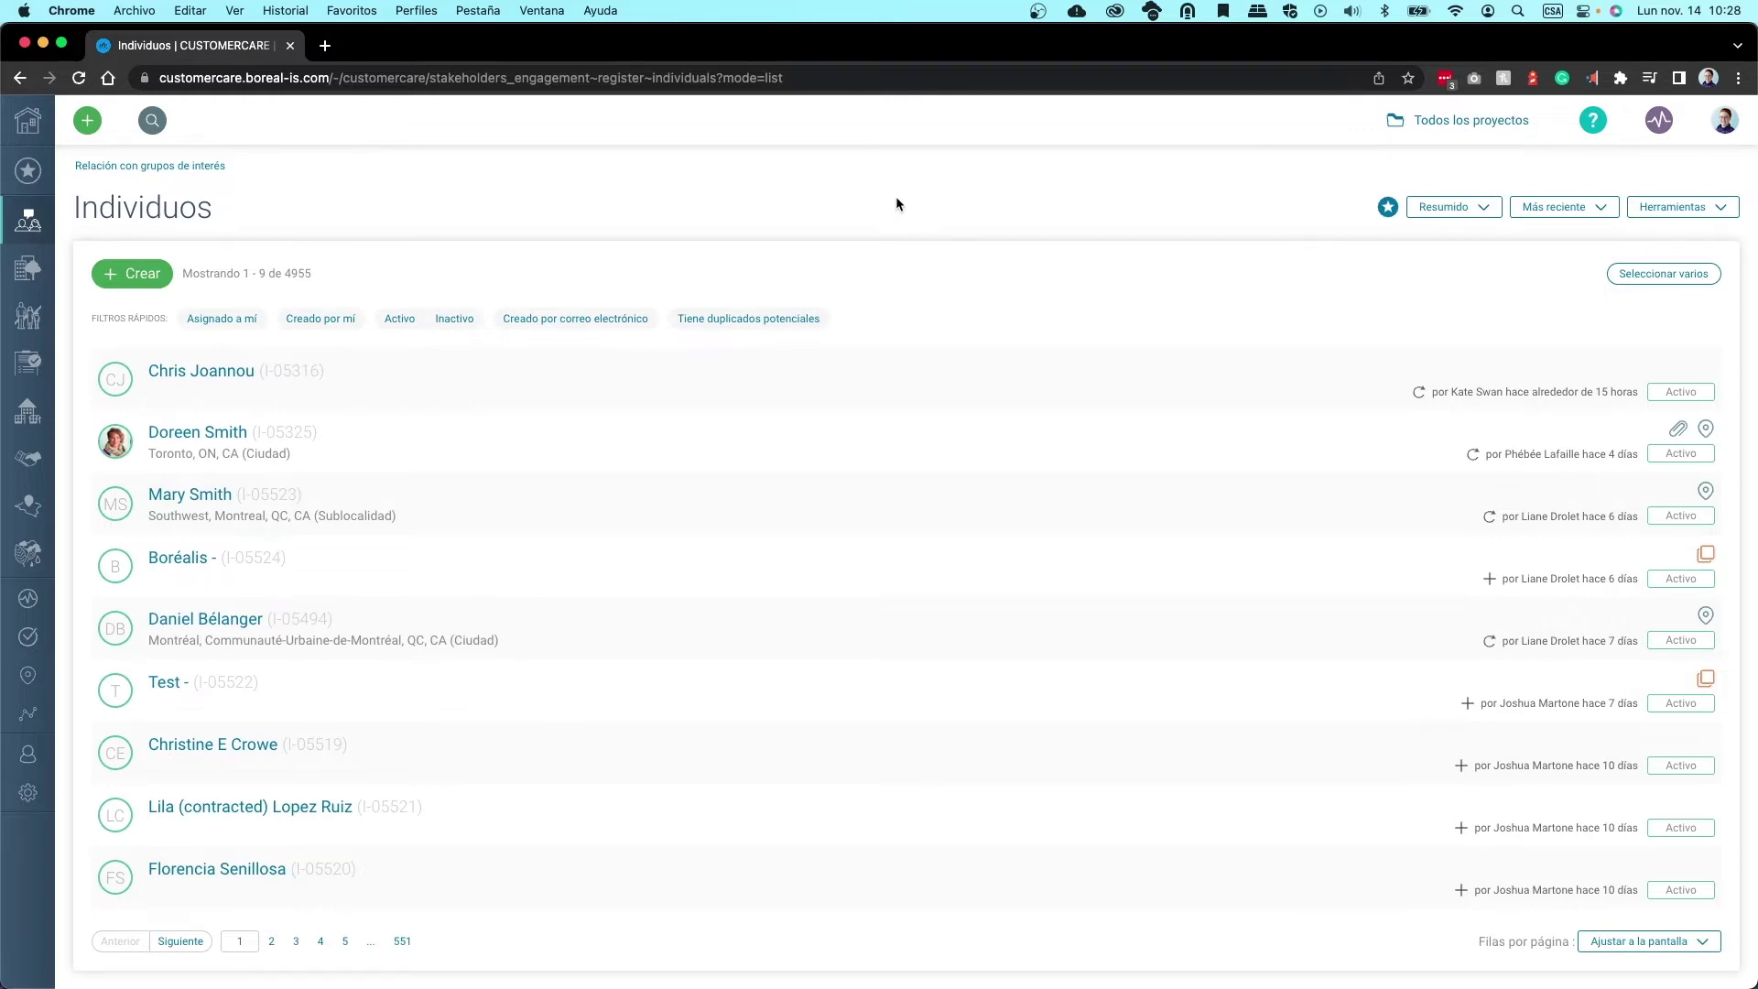
left_click(1724, 120)
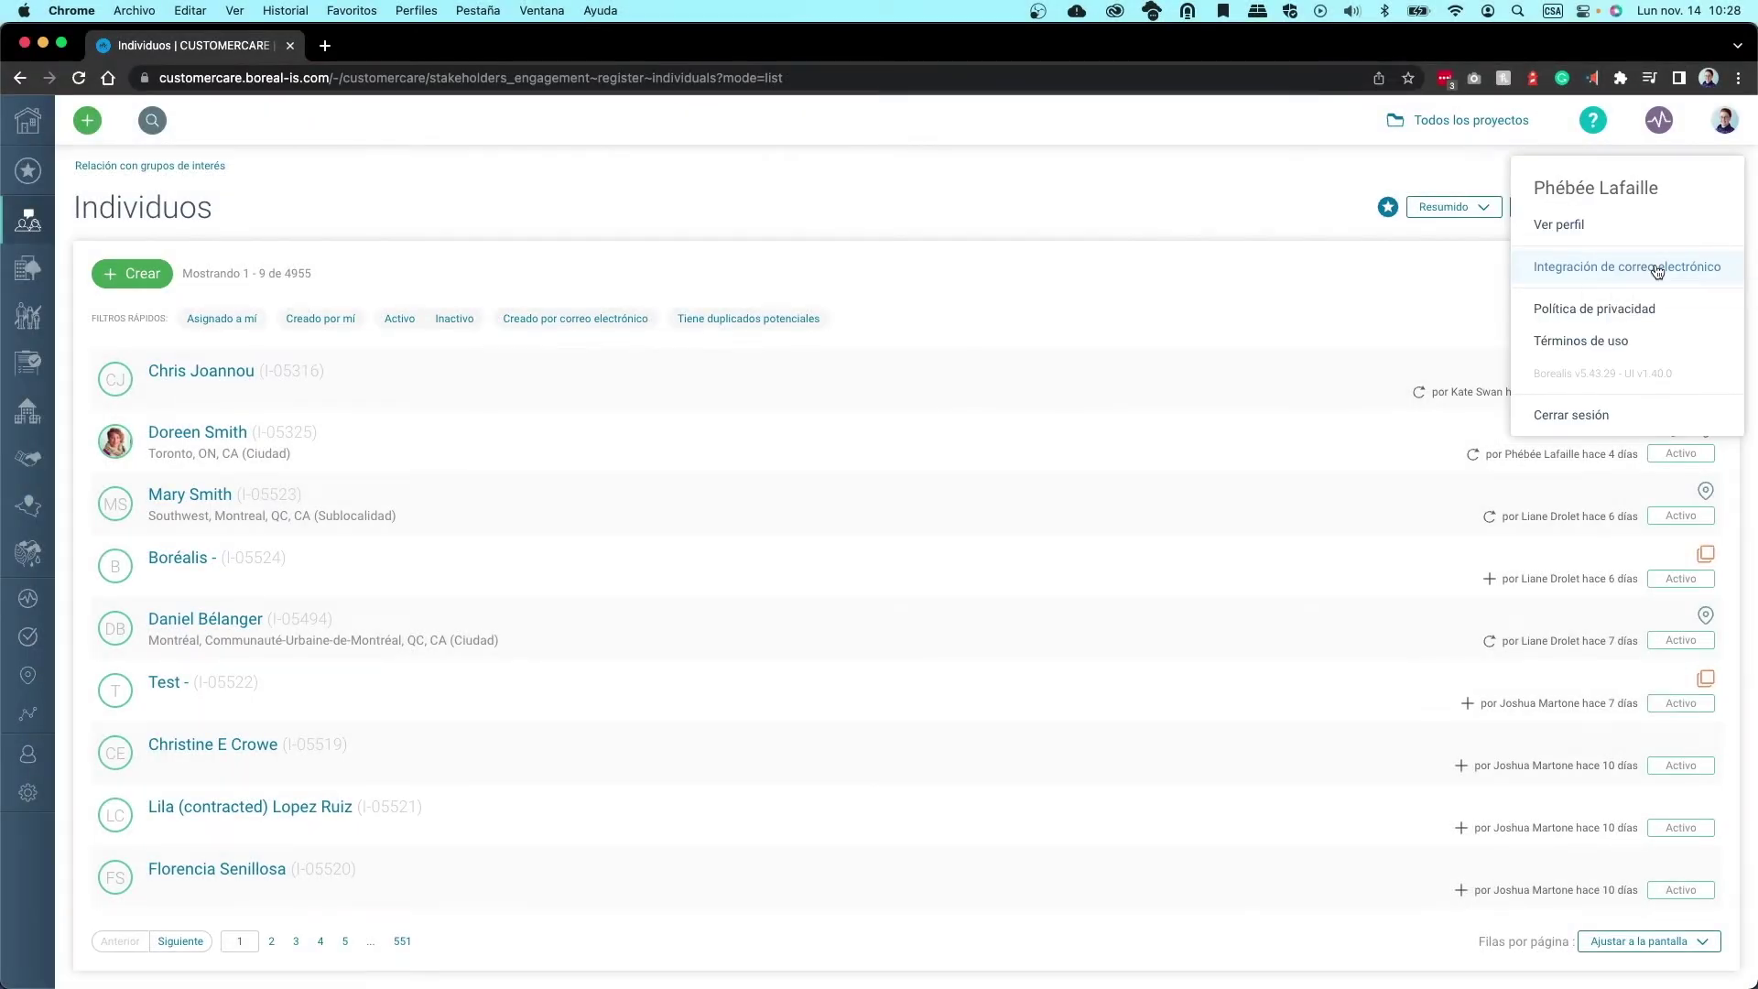
left_click(1657, 268)
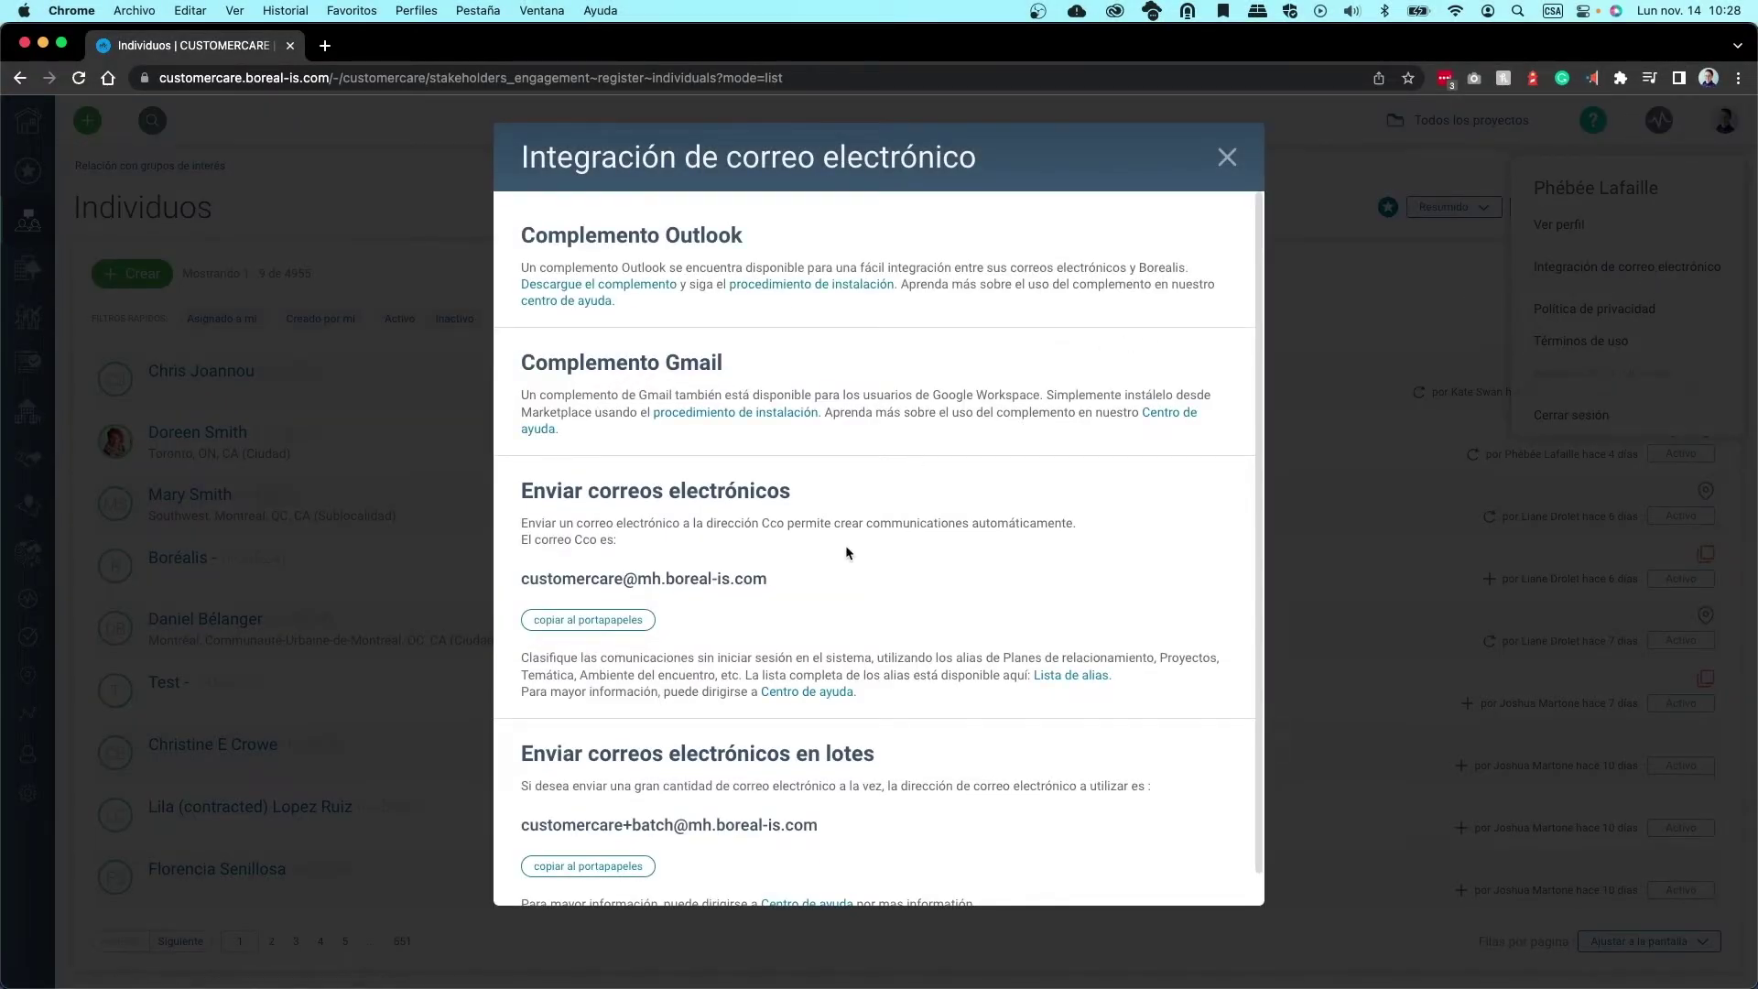
scroll(855, 549, "down", 1)
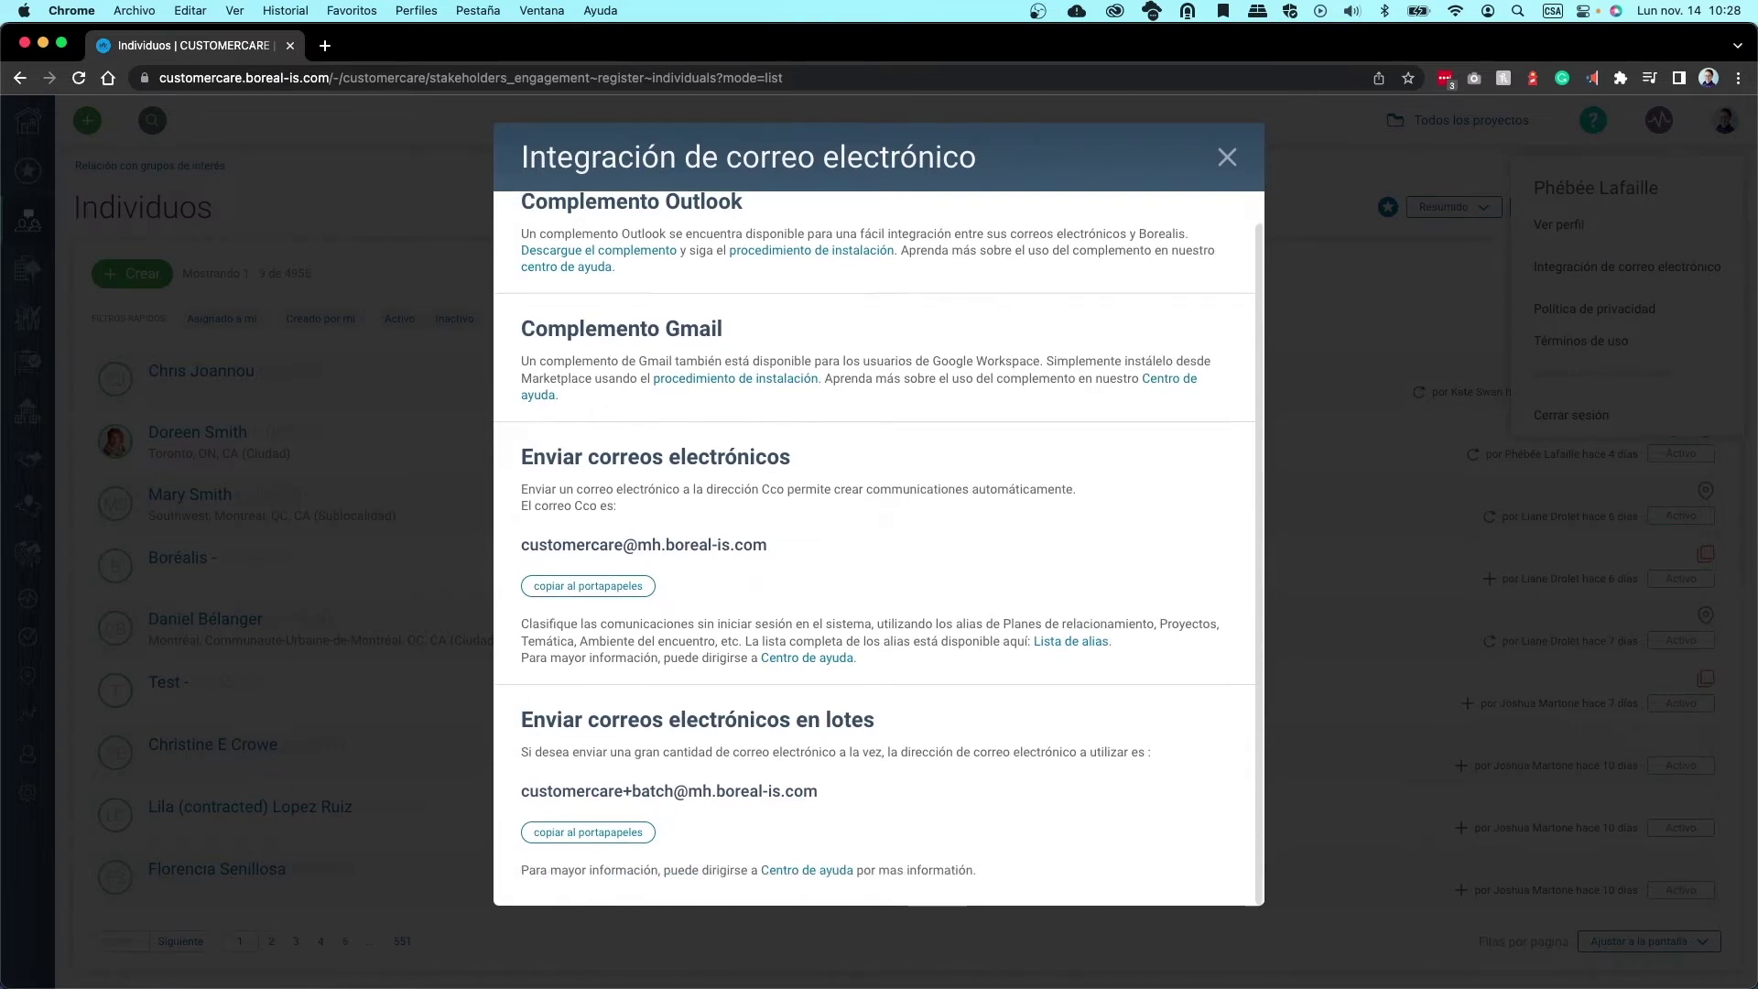
scroll(730, 346, "up", 1)
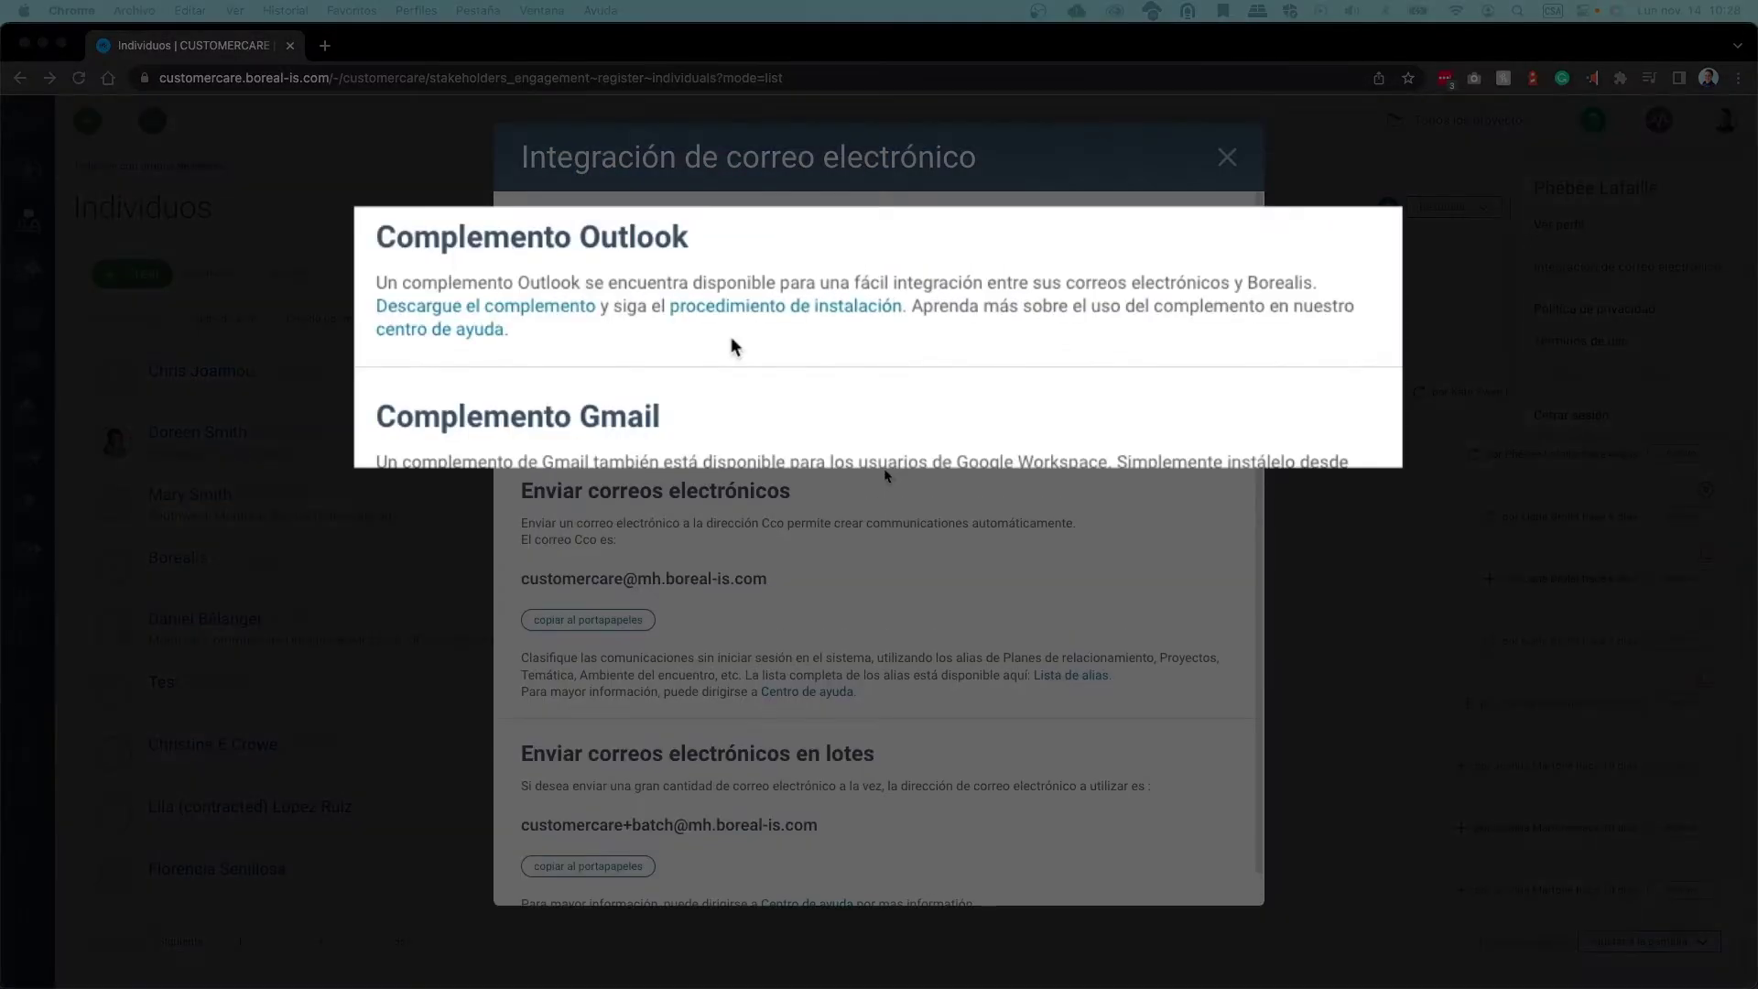
right_click(561, 313)
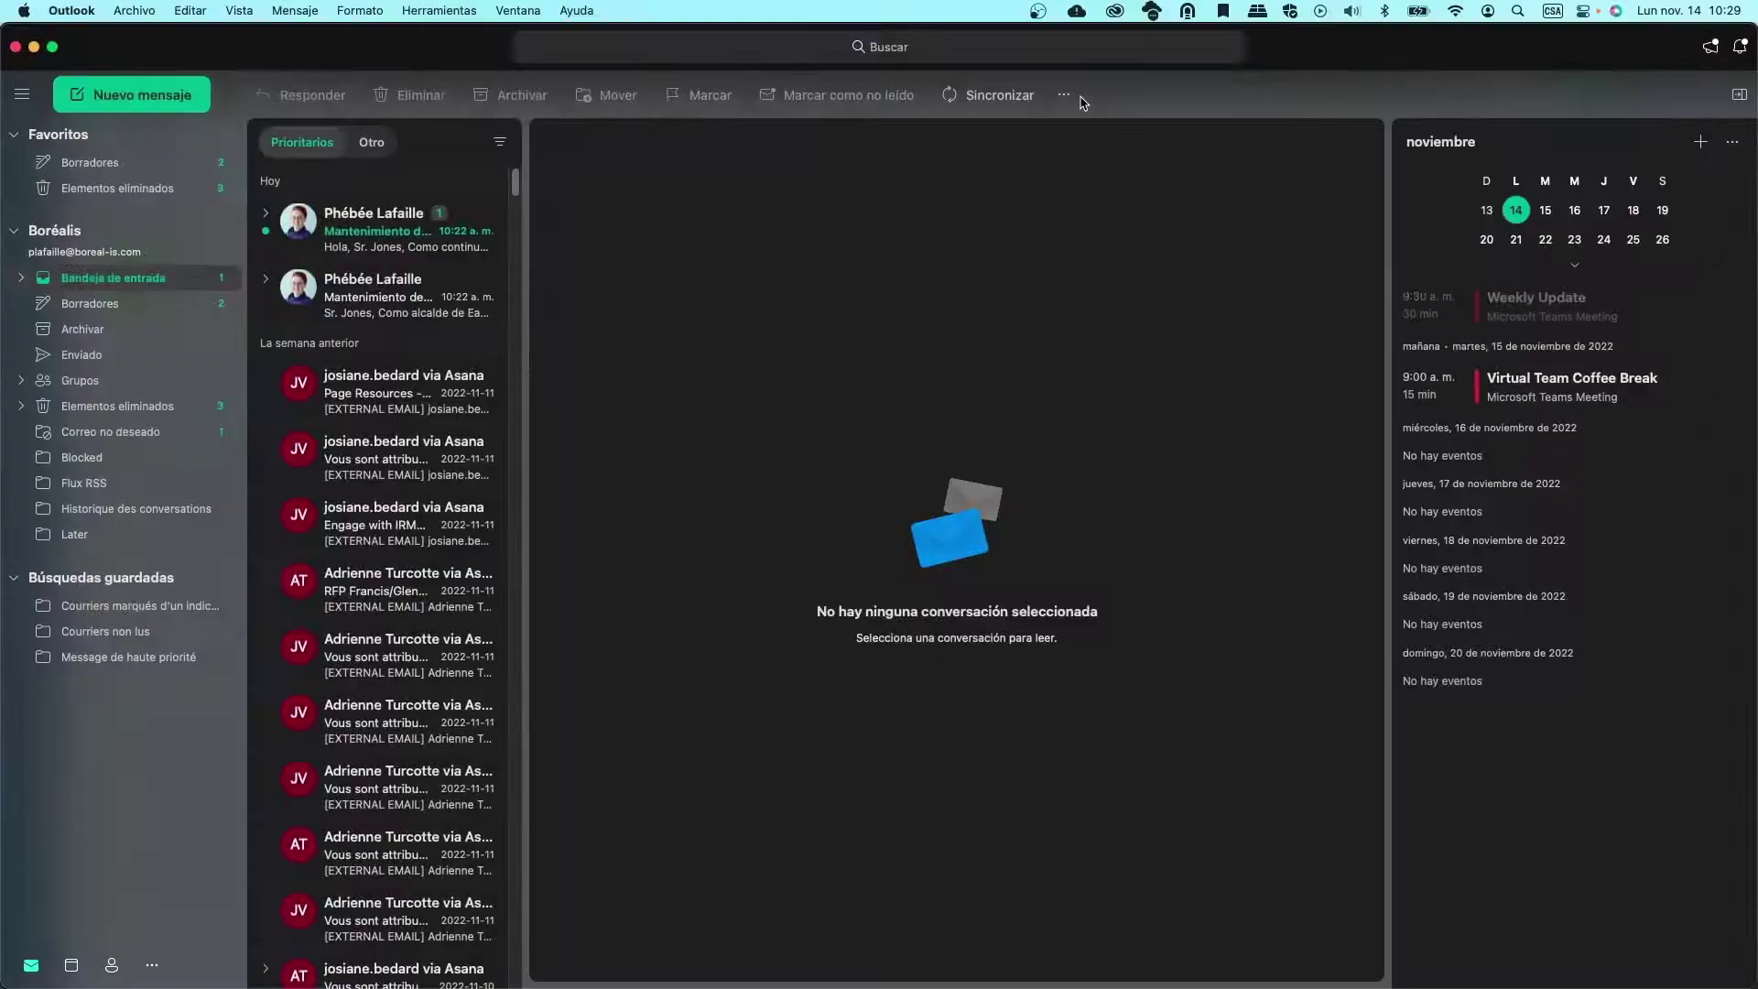
left_click(1075, 95)
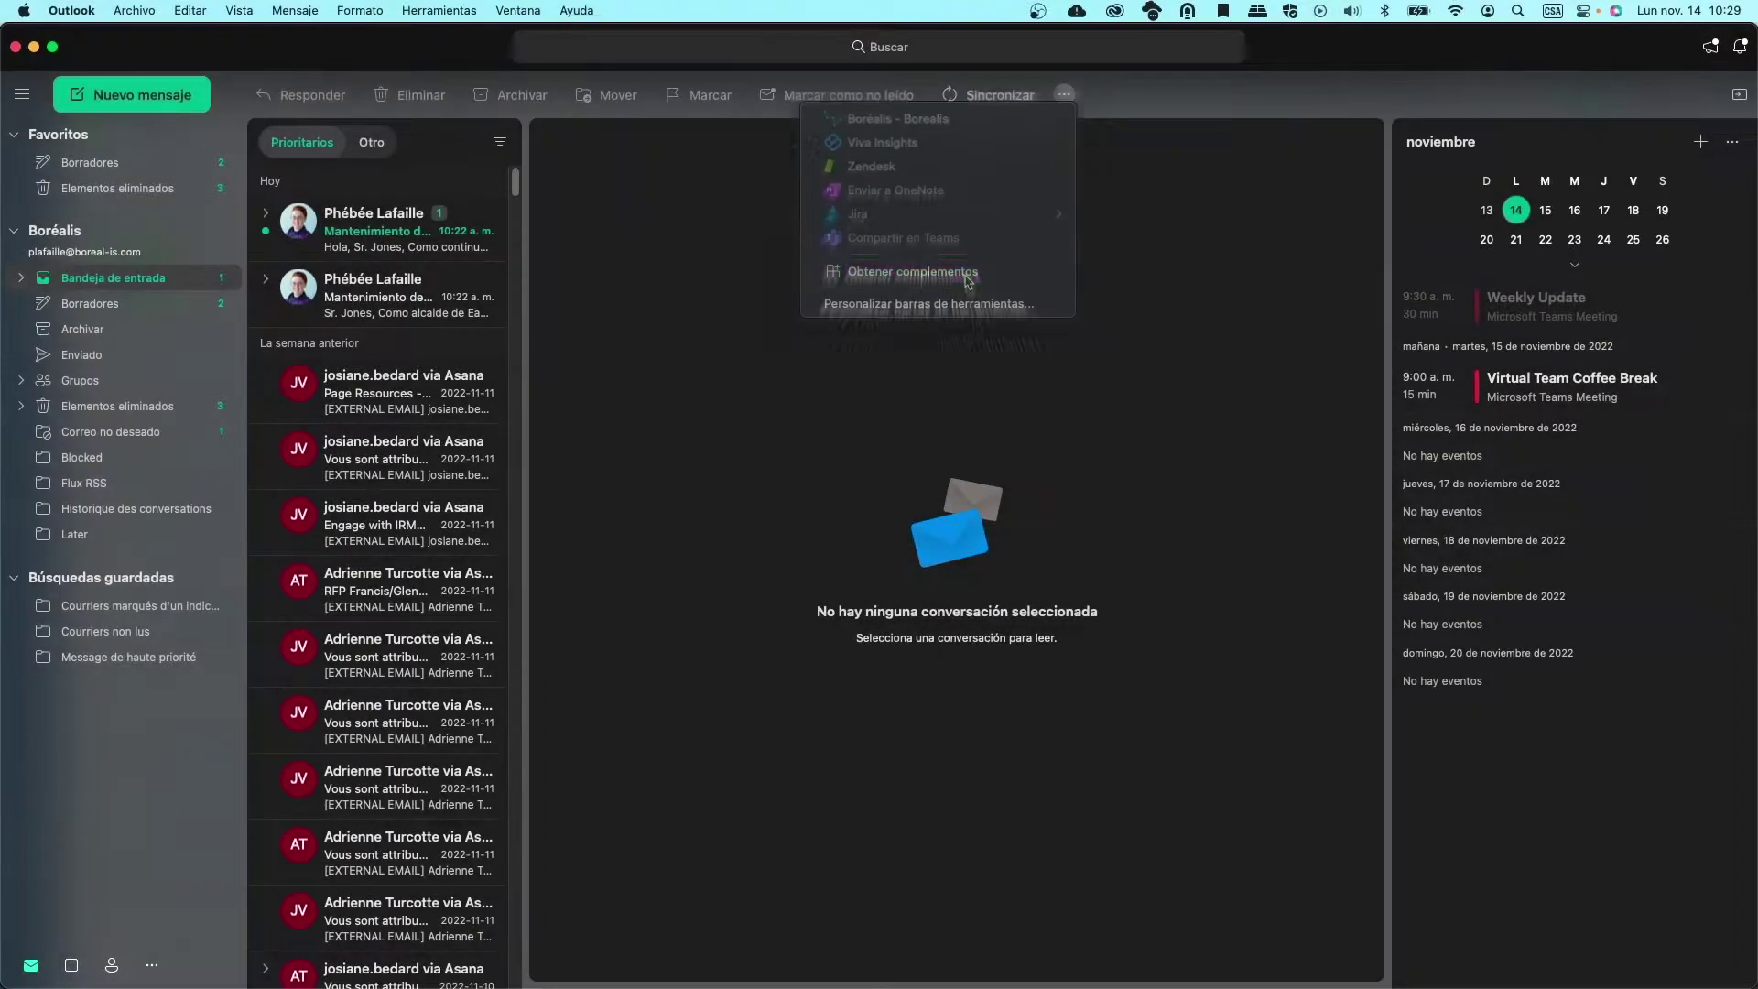
Add Borealis as a custom add-in from Mis complementos, pasting the copied manifest URL
left_click(948, 267)
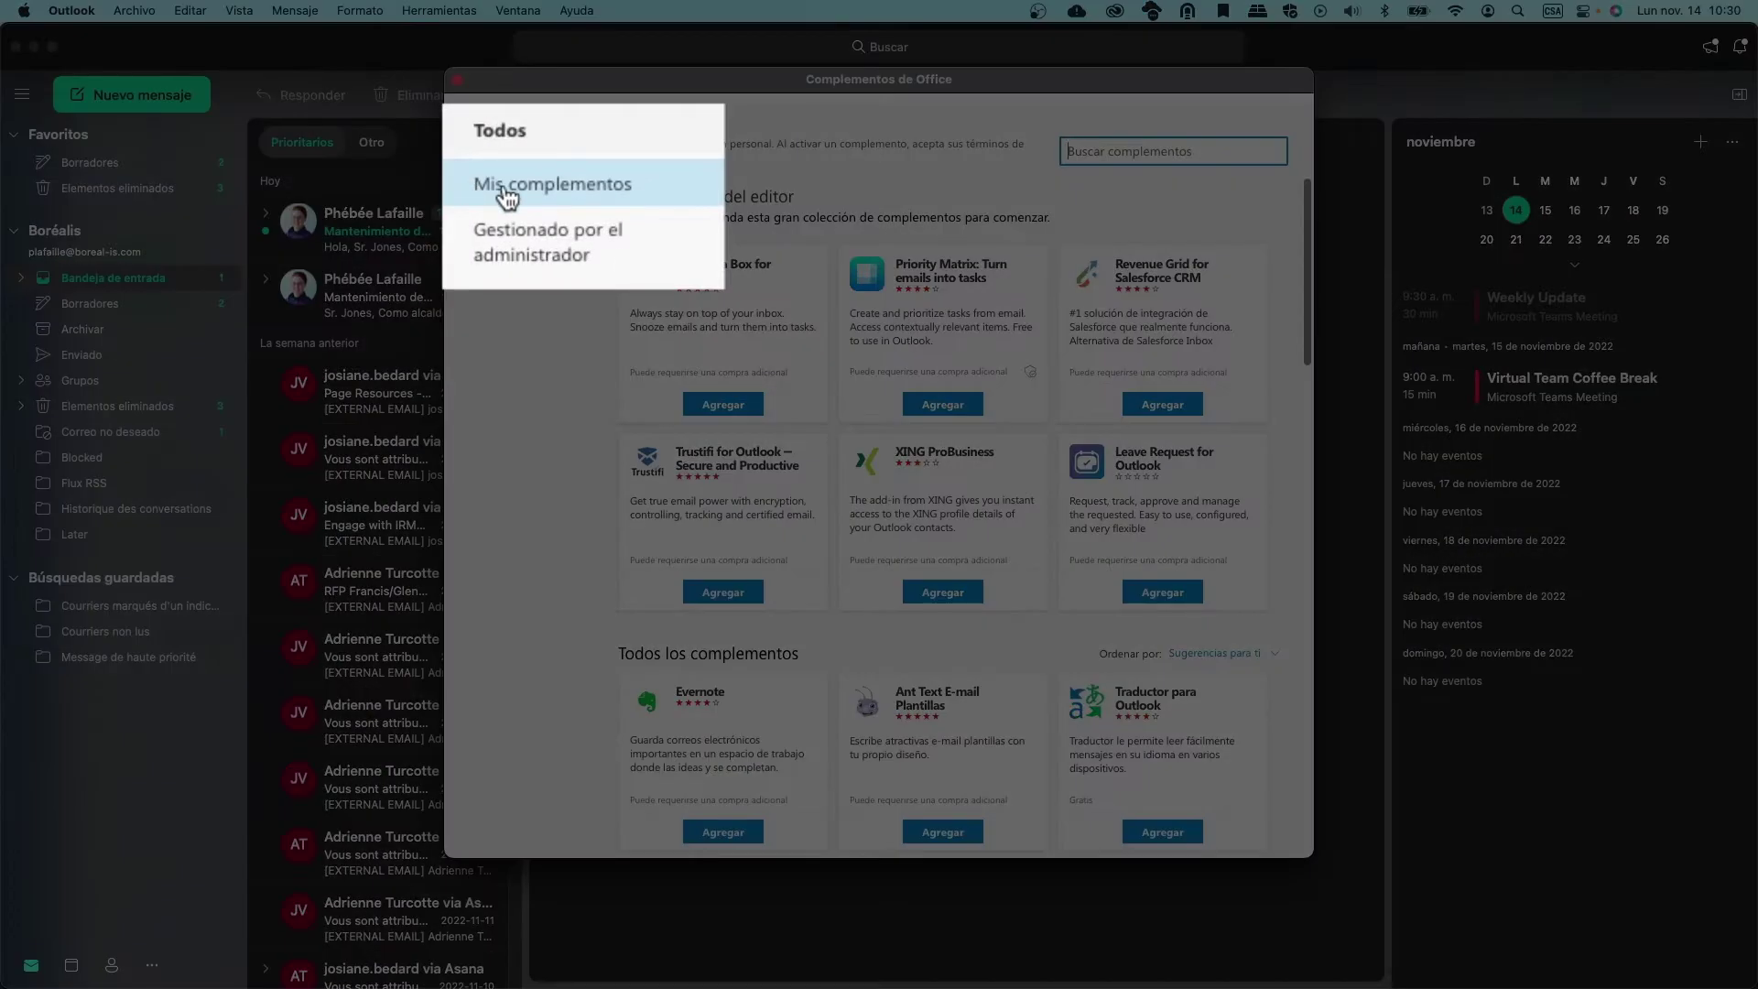
left_click(509, 223)
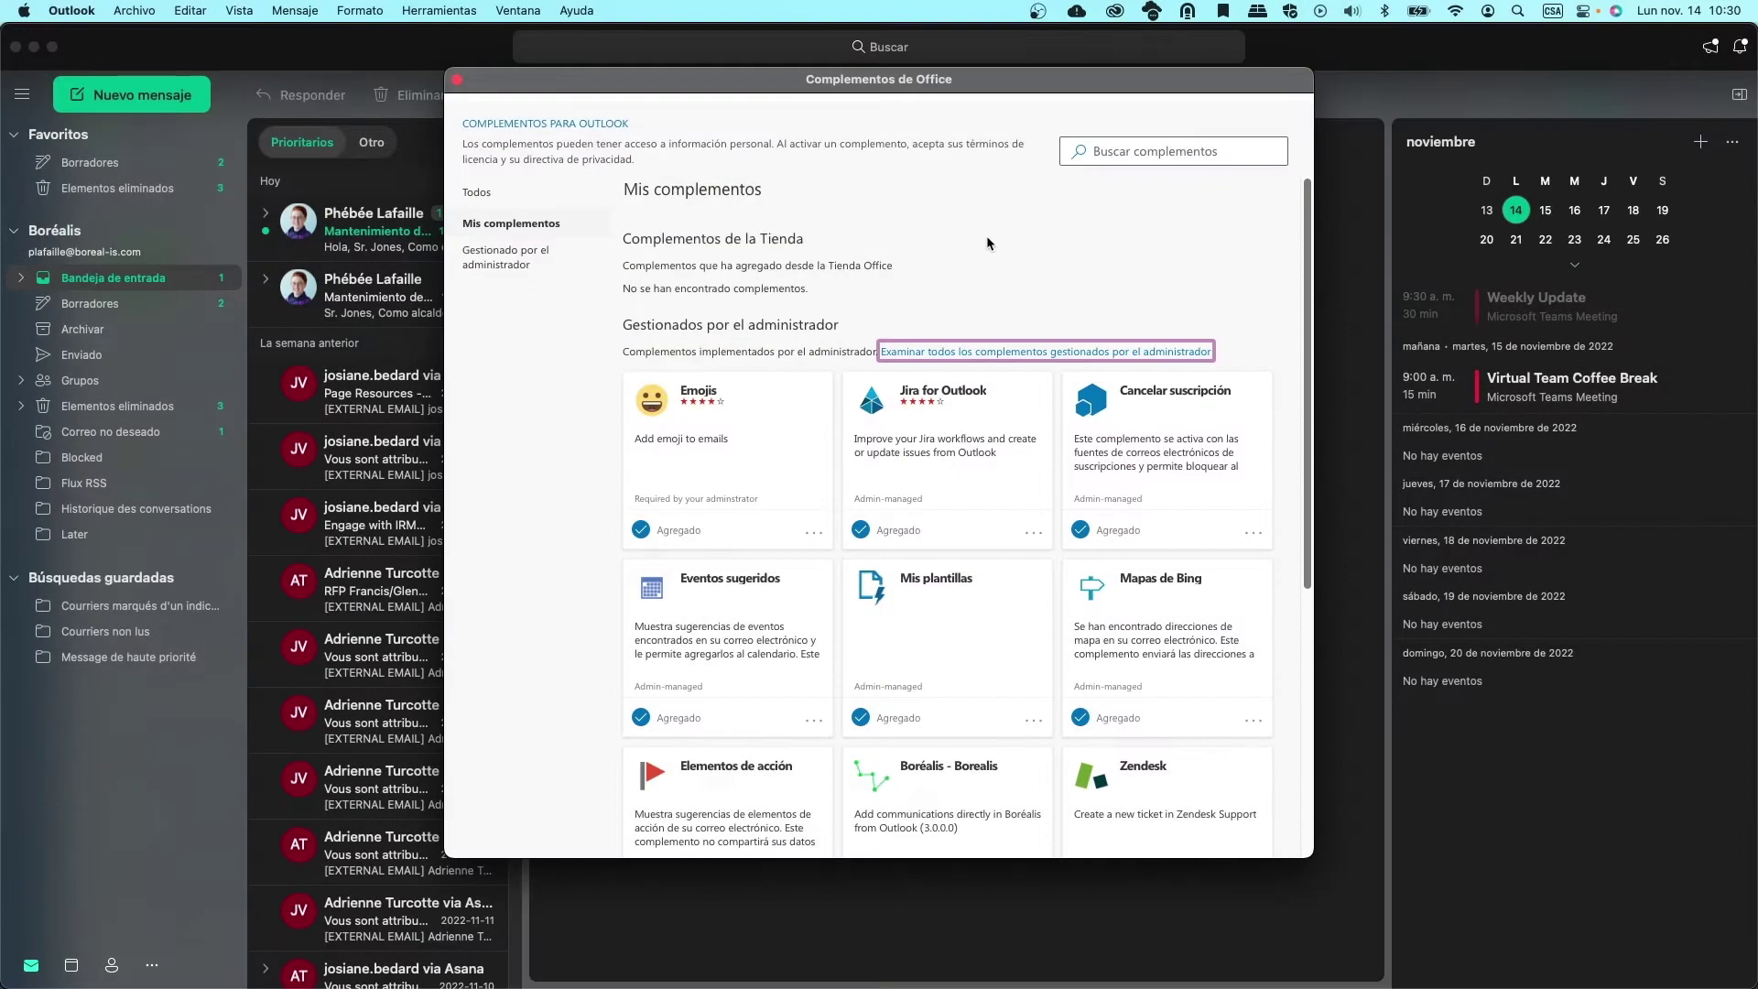
scroll(985, 238, "down", 5)
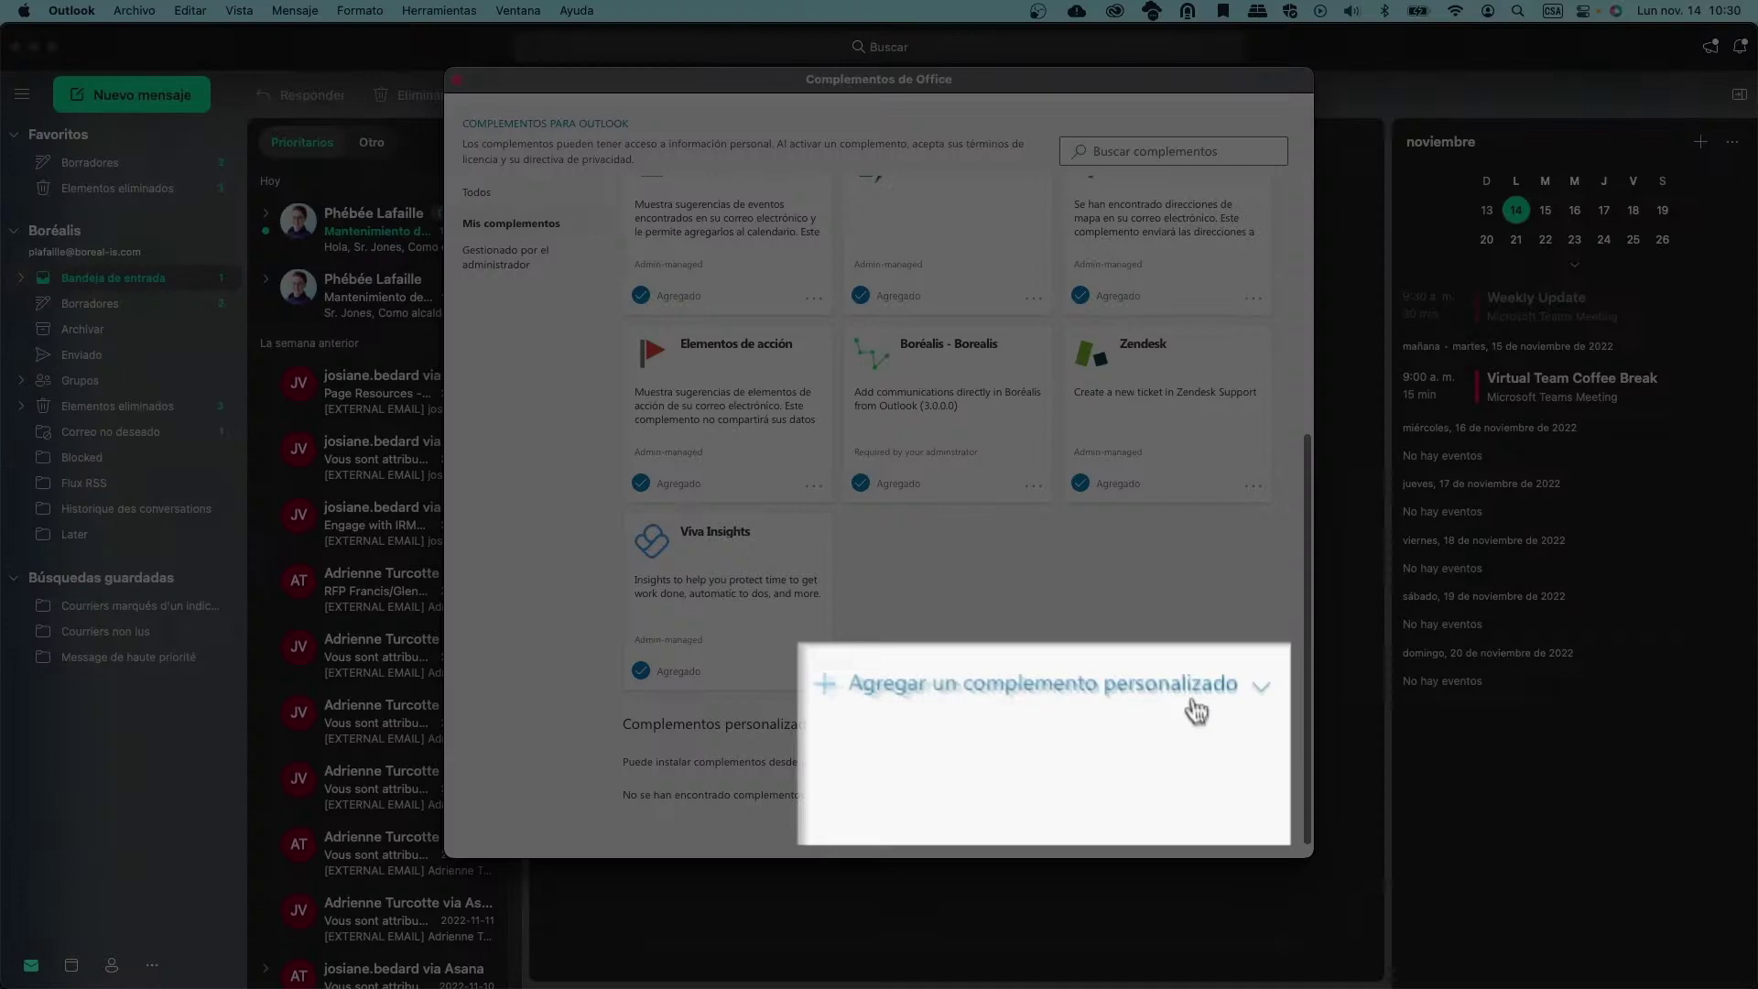
left_click(1214, 771)
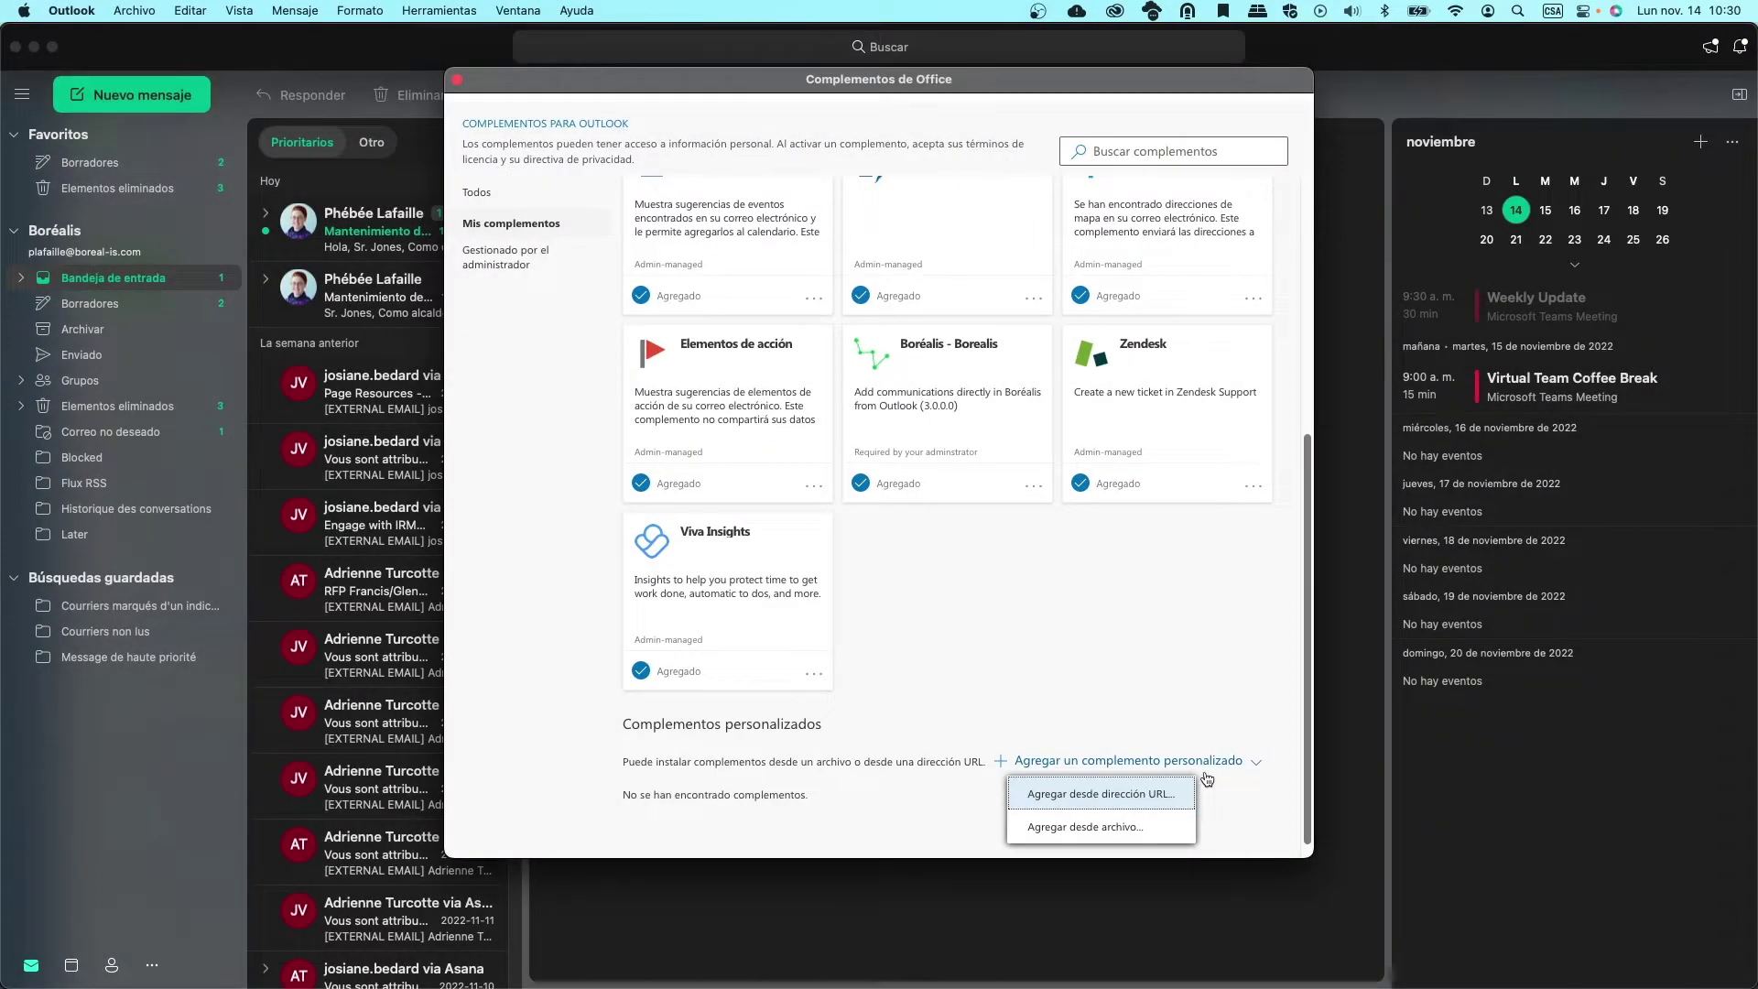
left_click(1180, 794)
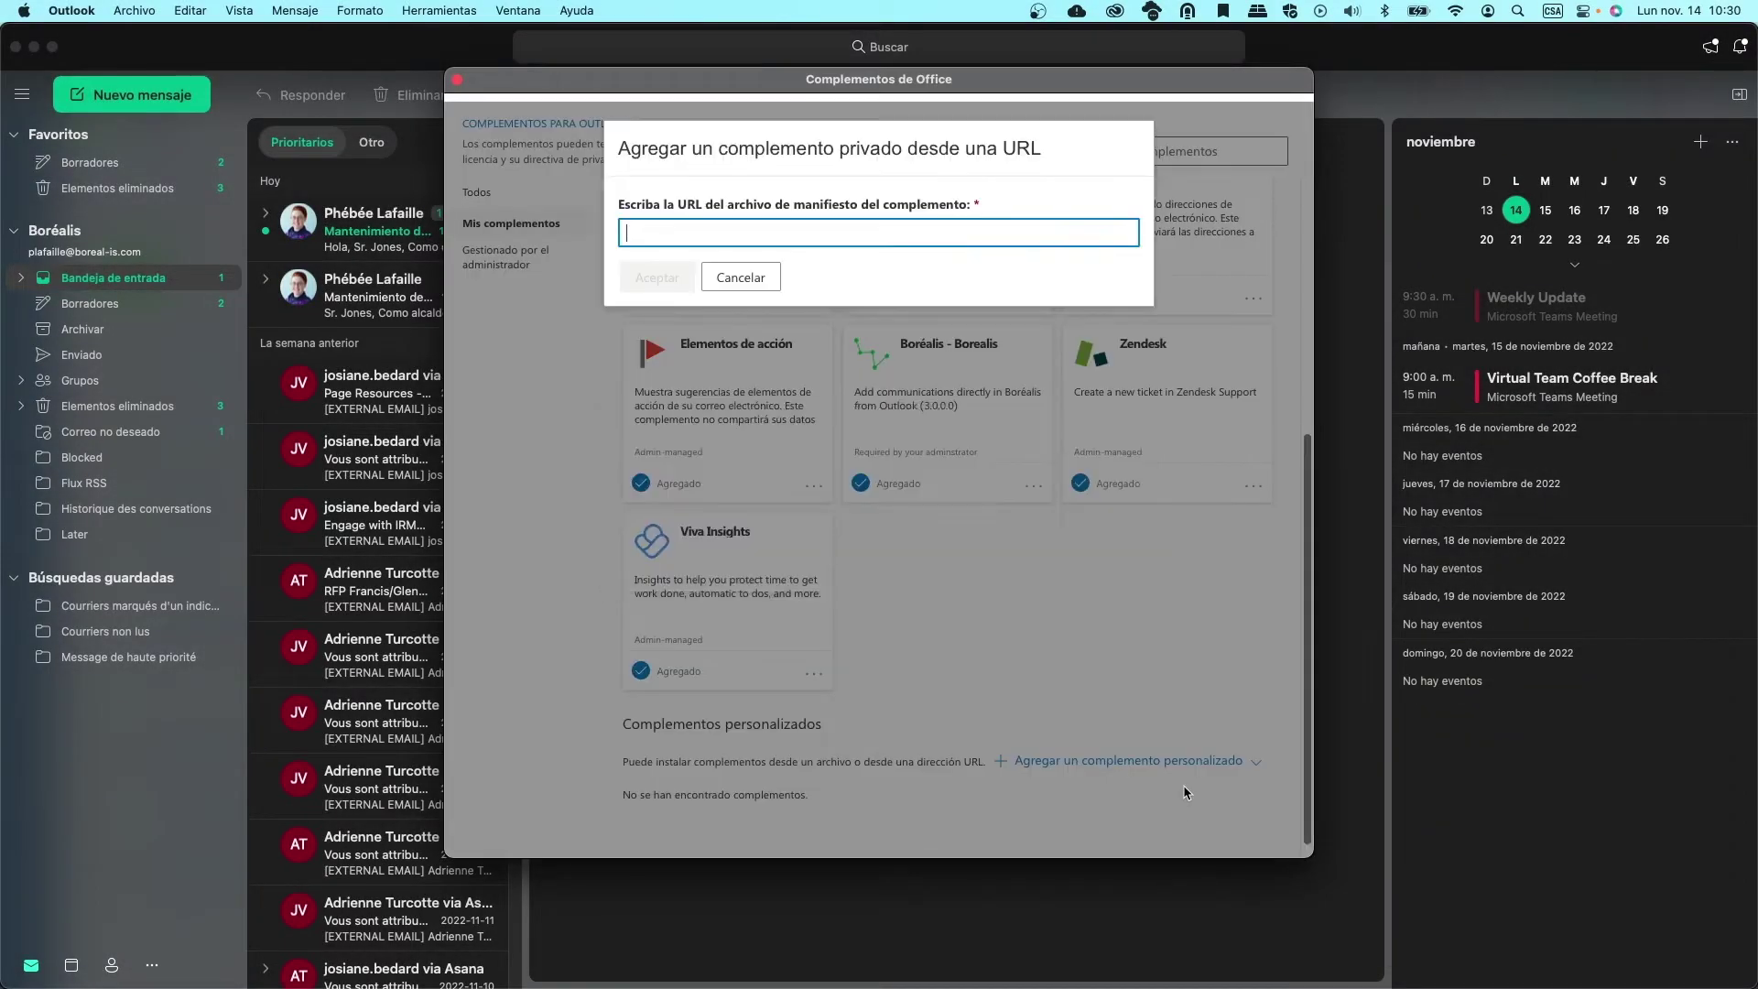
type("https://customercare.boreal-is.com/customercare/office-addin/manifest.xml")
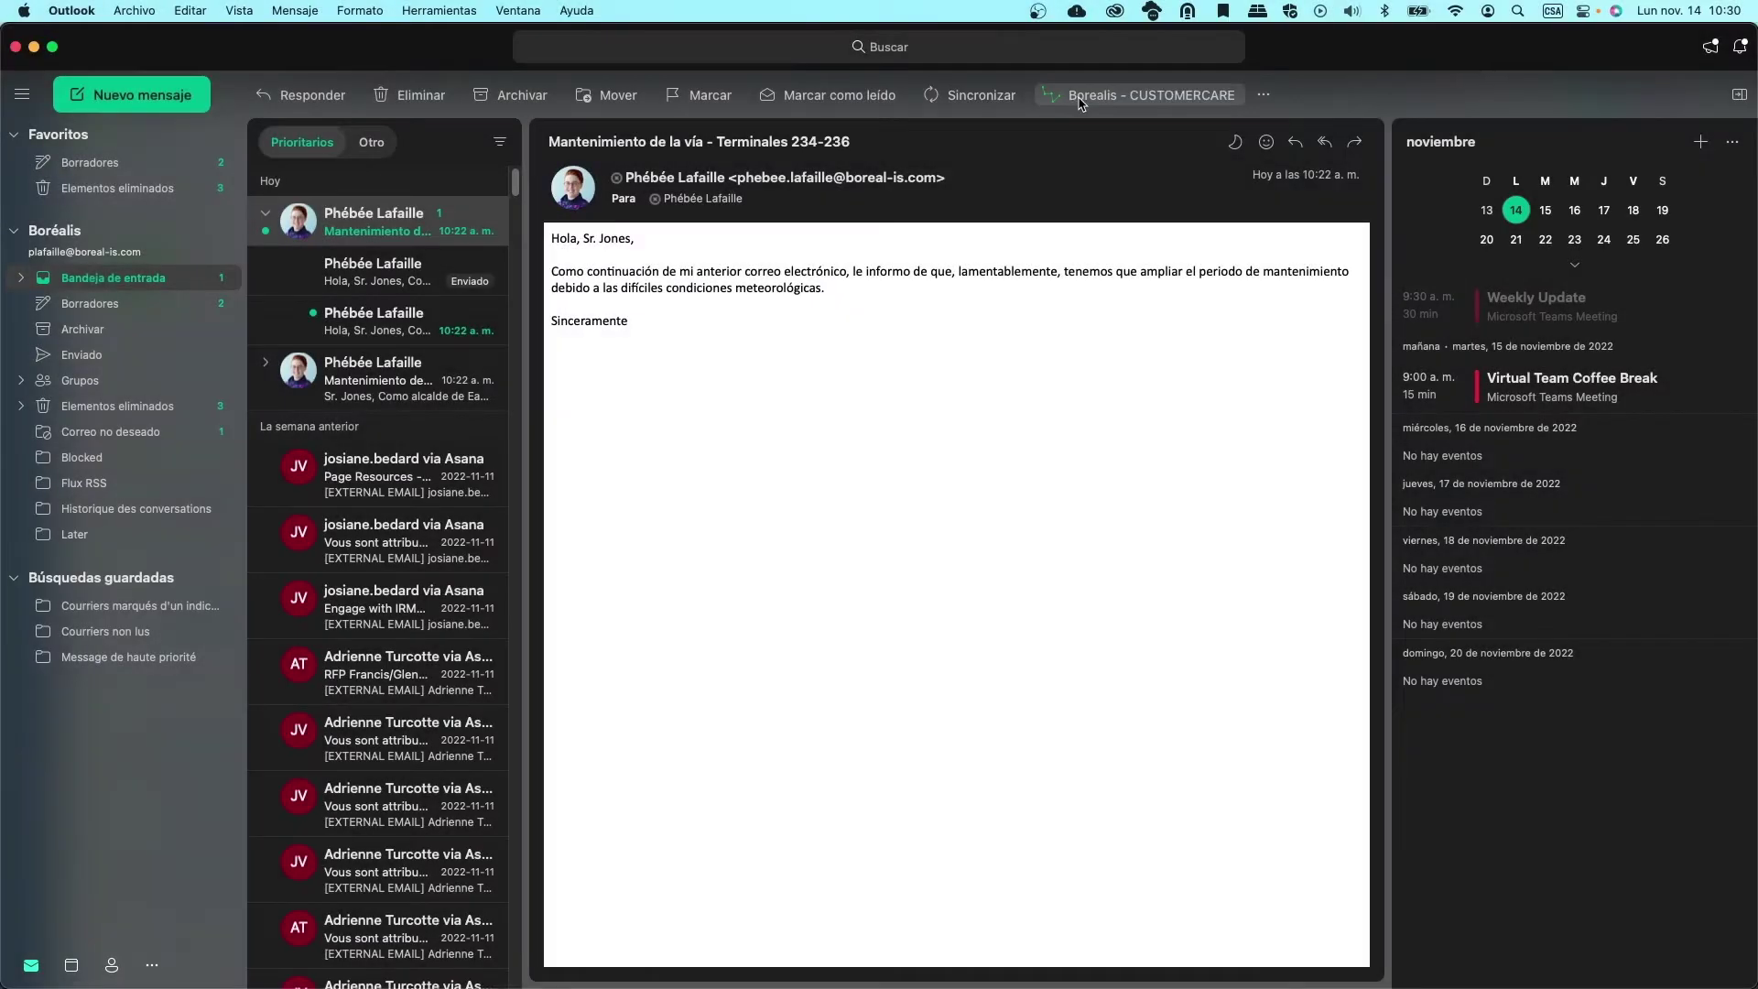
Log in to the Borealis - CUSTOMERCARE add-in with the account username and password
left_click(982, 101)
key("Tab")
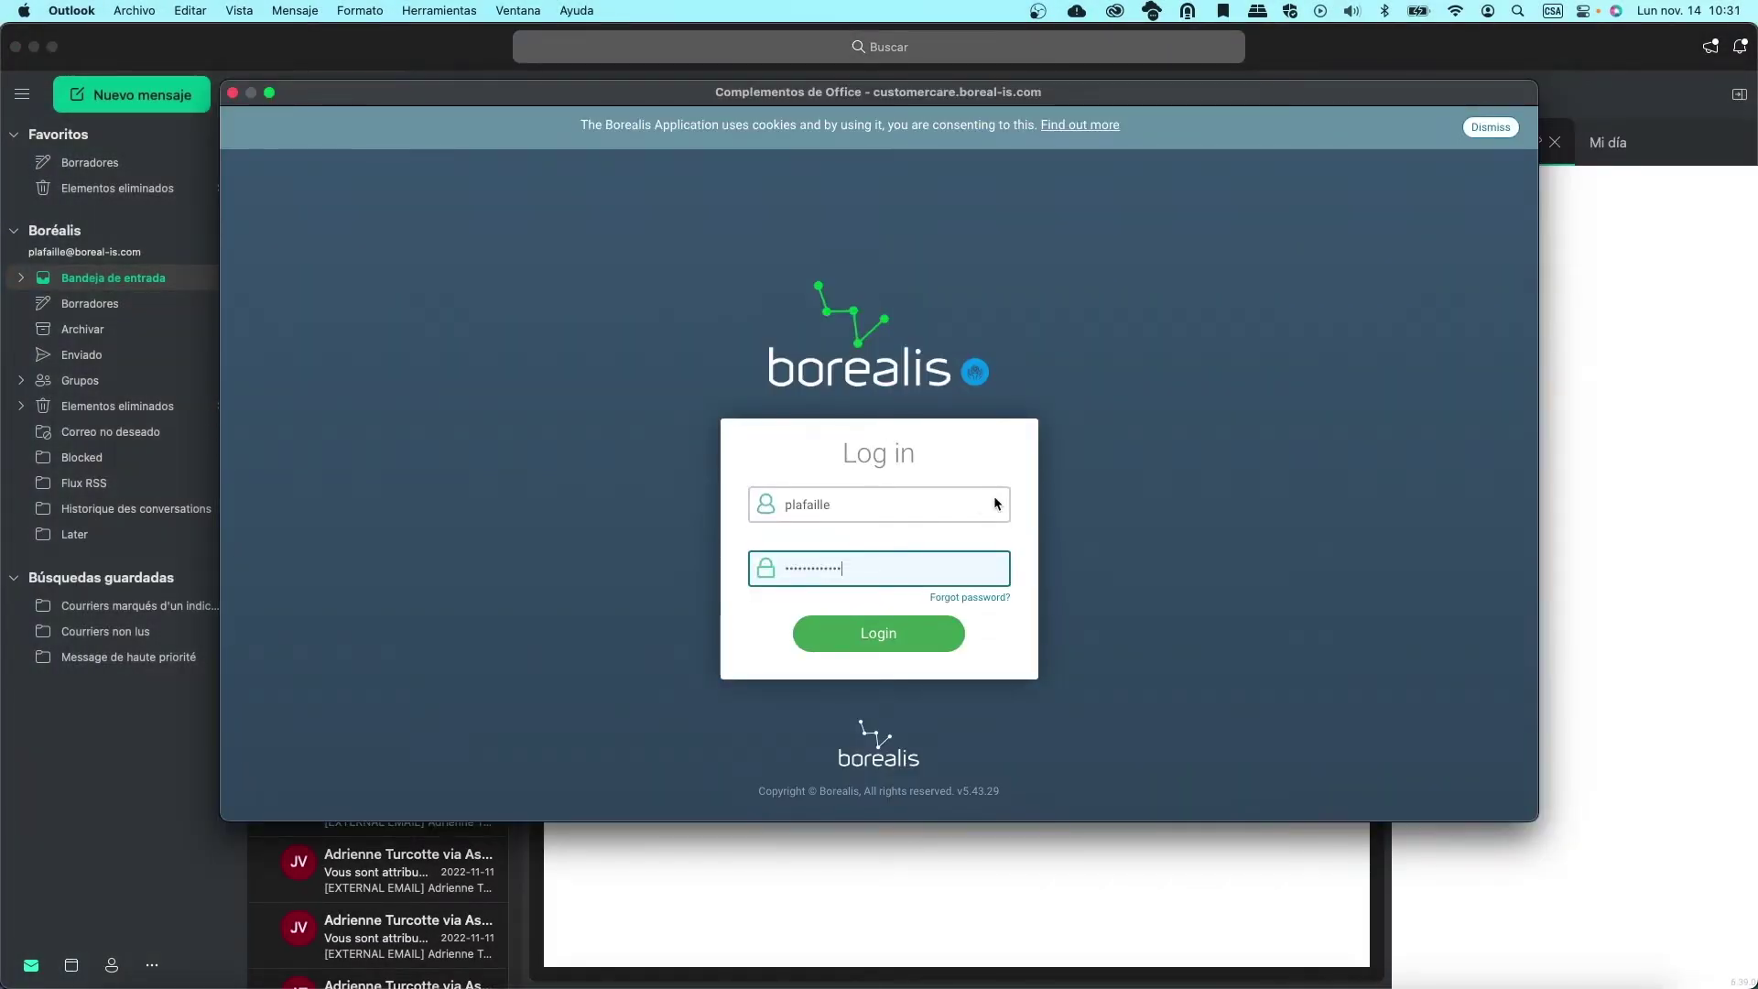
key("Return")
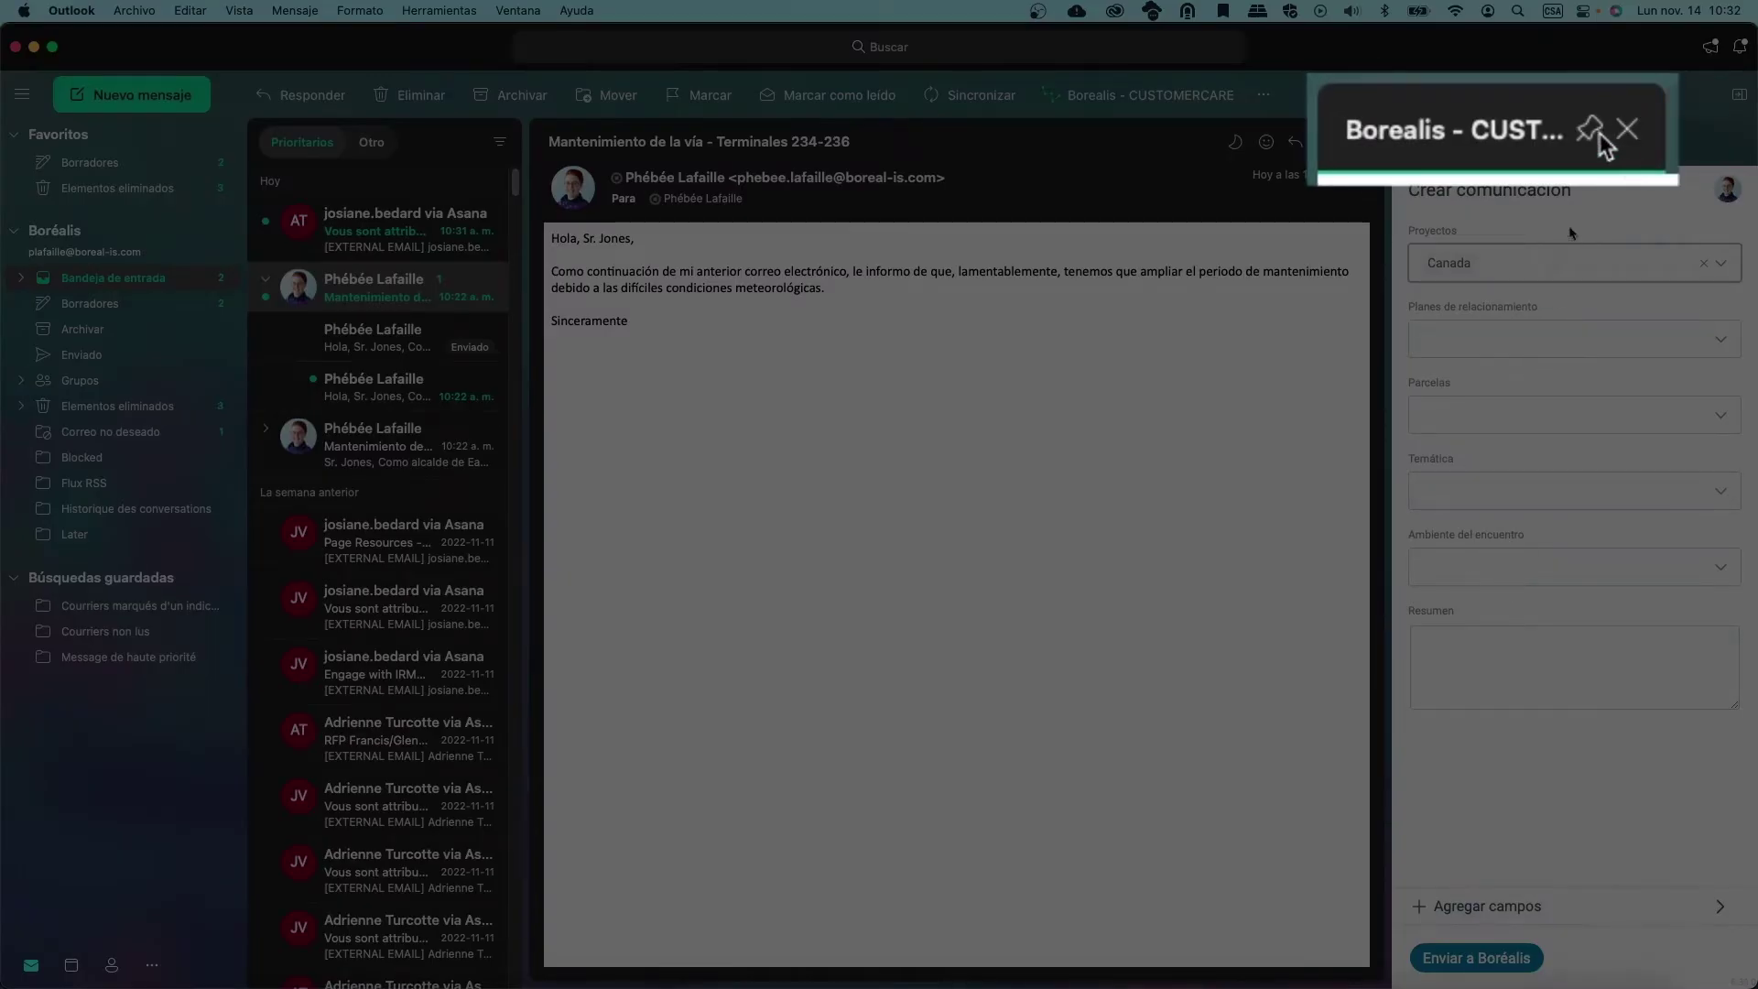
Pin the Borealis add-in pane so it stays open beside the message
left_click(1534, 142)
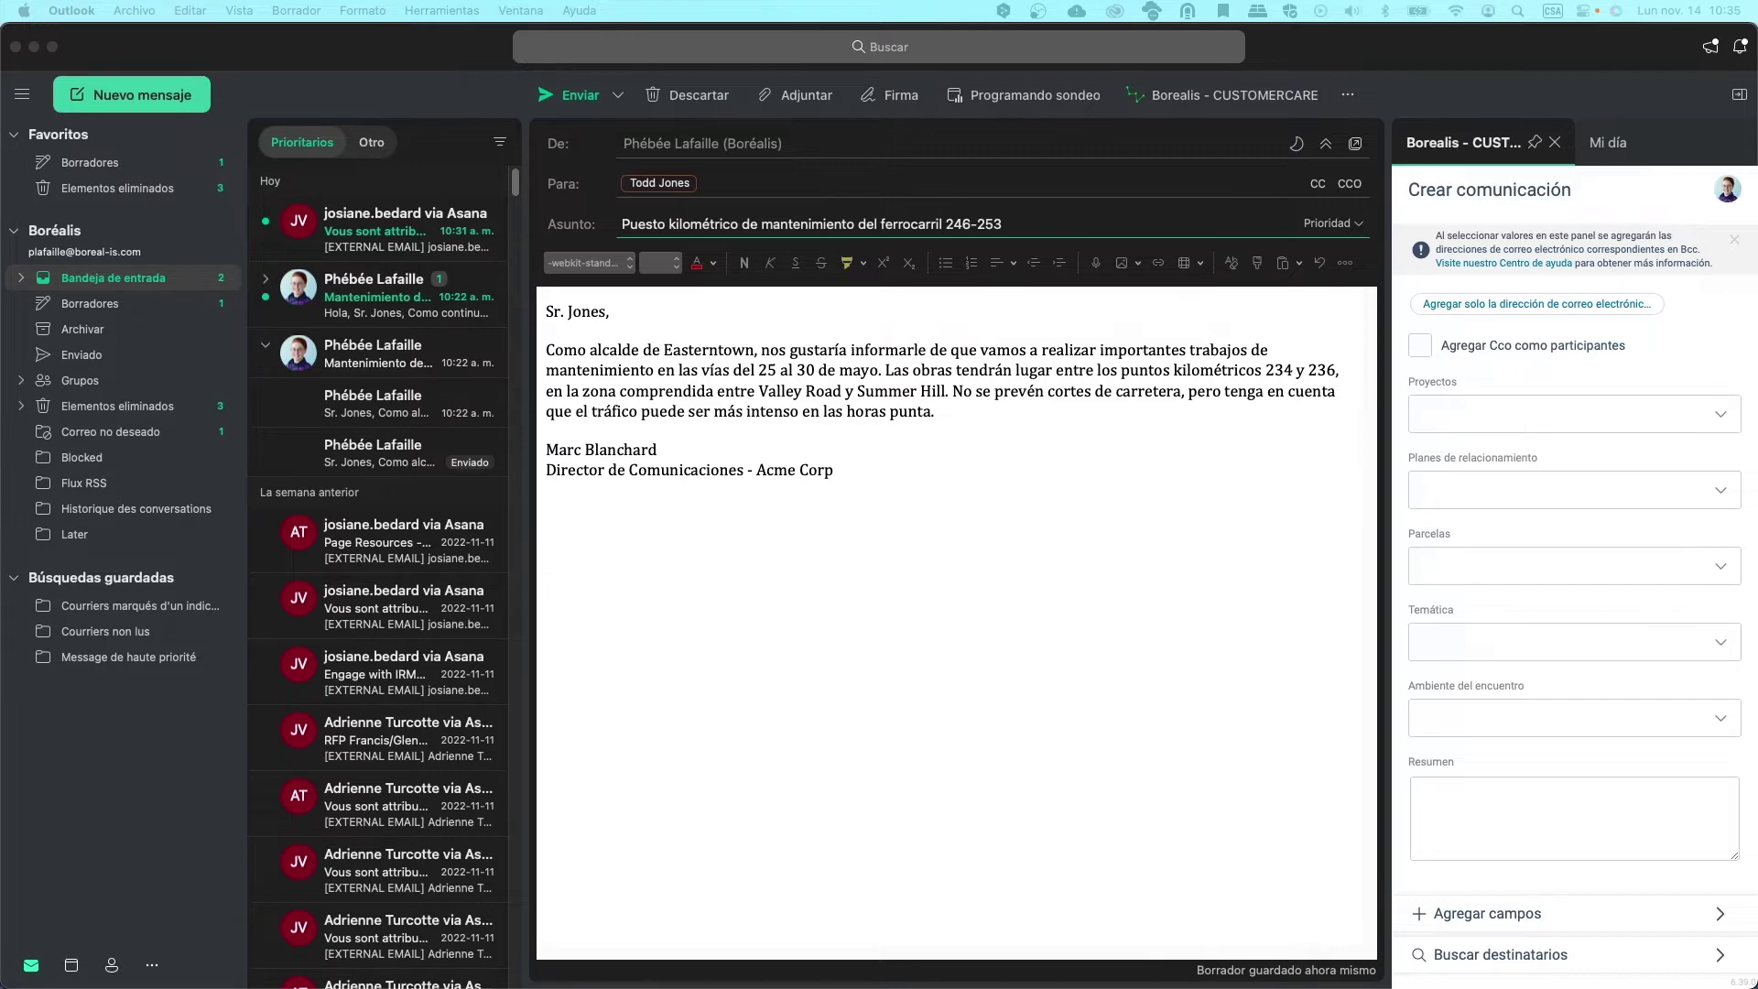
Set project Canada, plan Rail Maintenance - Milepost 234 to 236, and Ambiente Positivo in Borealis
left_click(1551, 366)
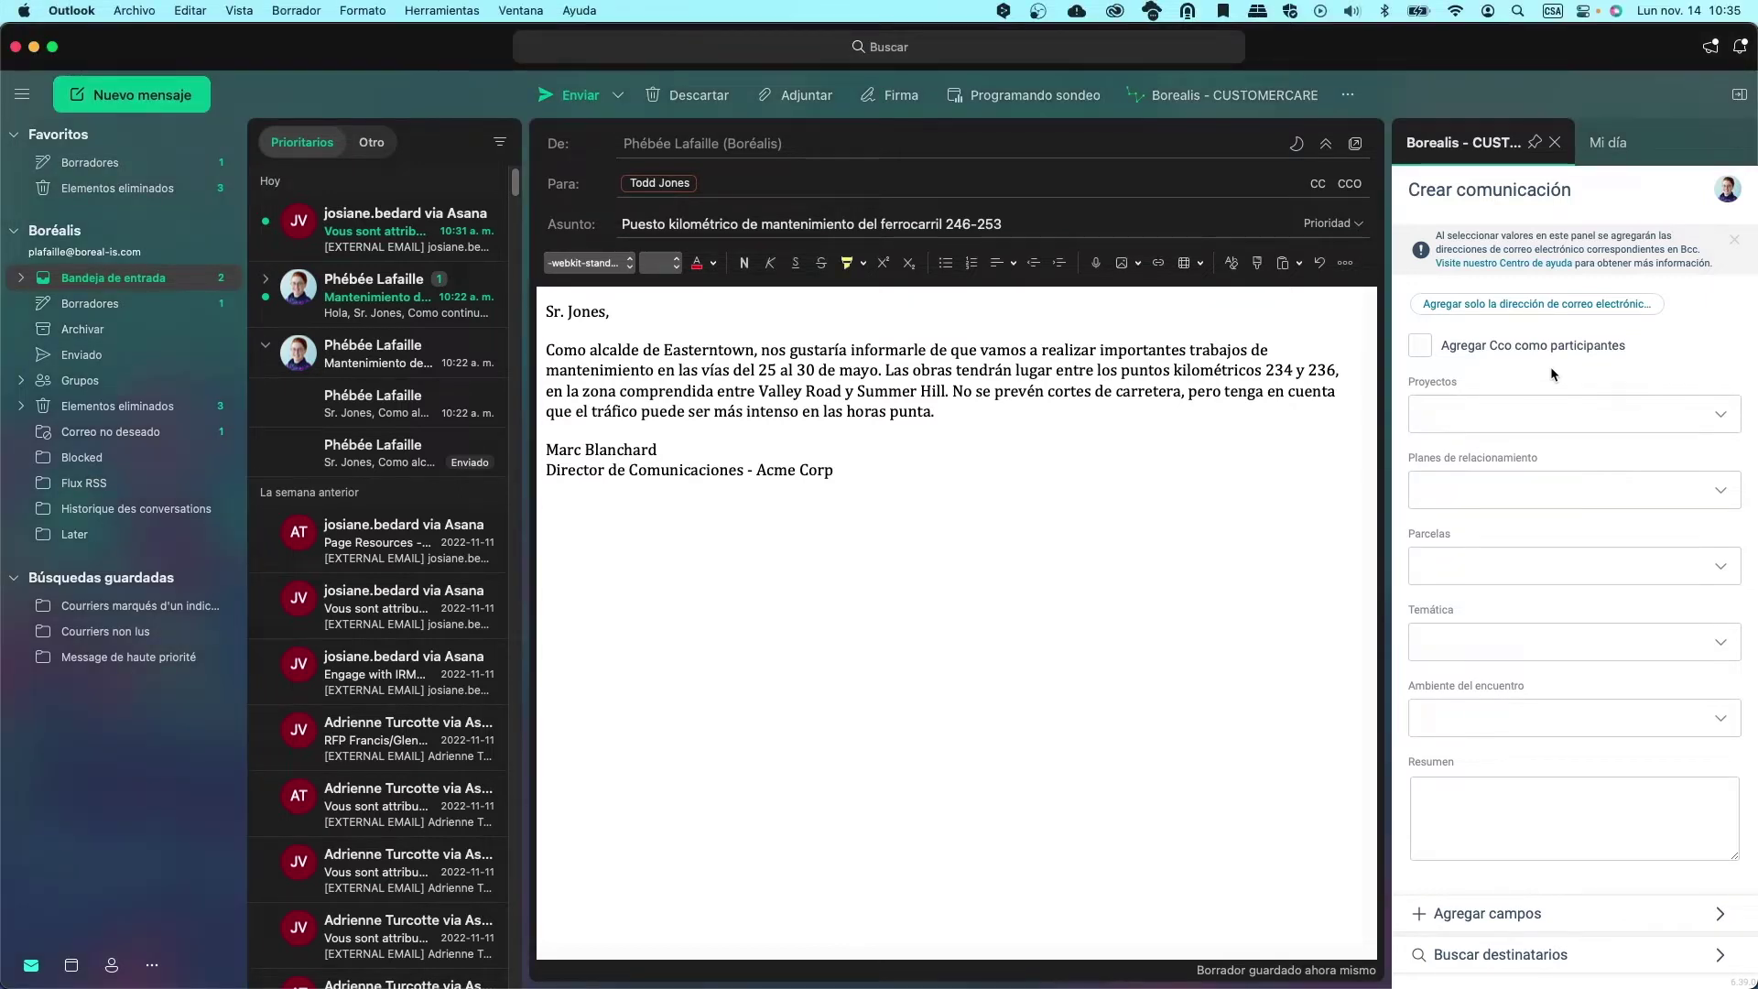
left_click(1551, 413)
type("can")
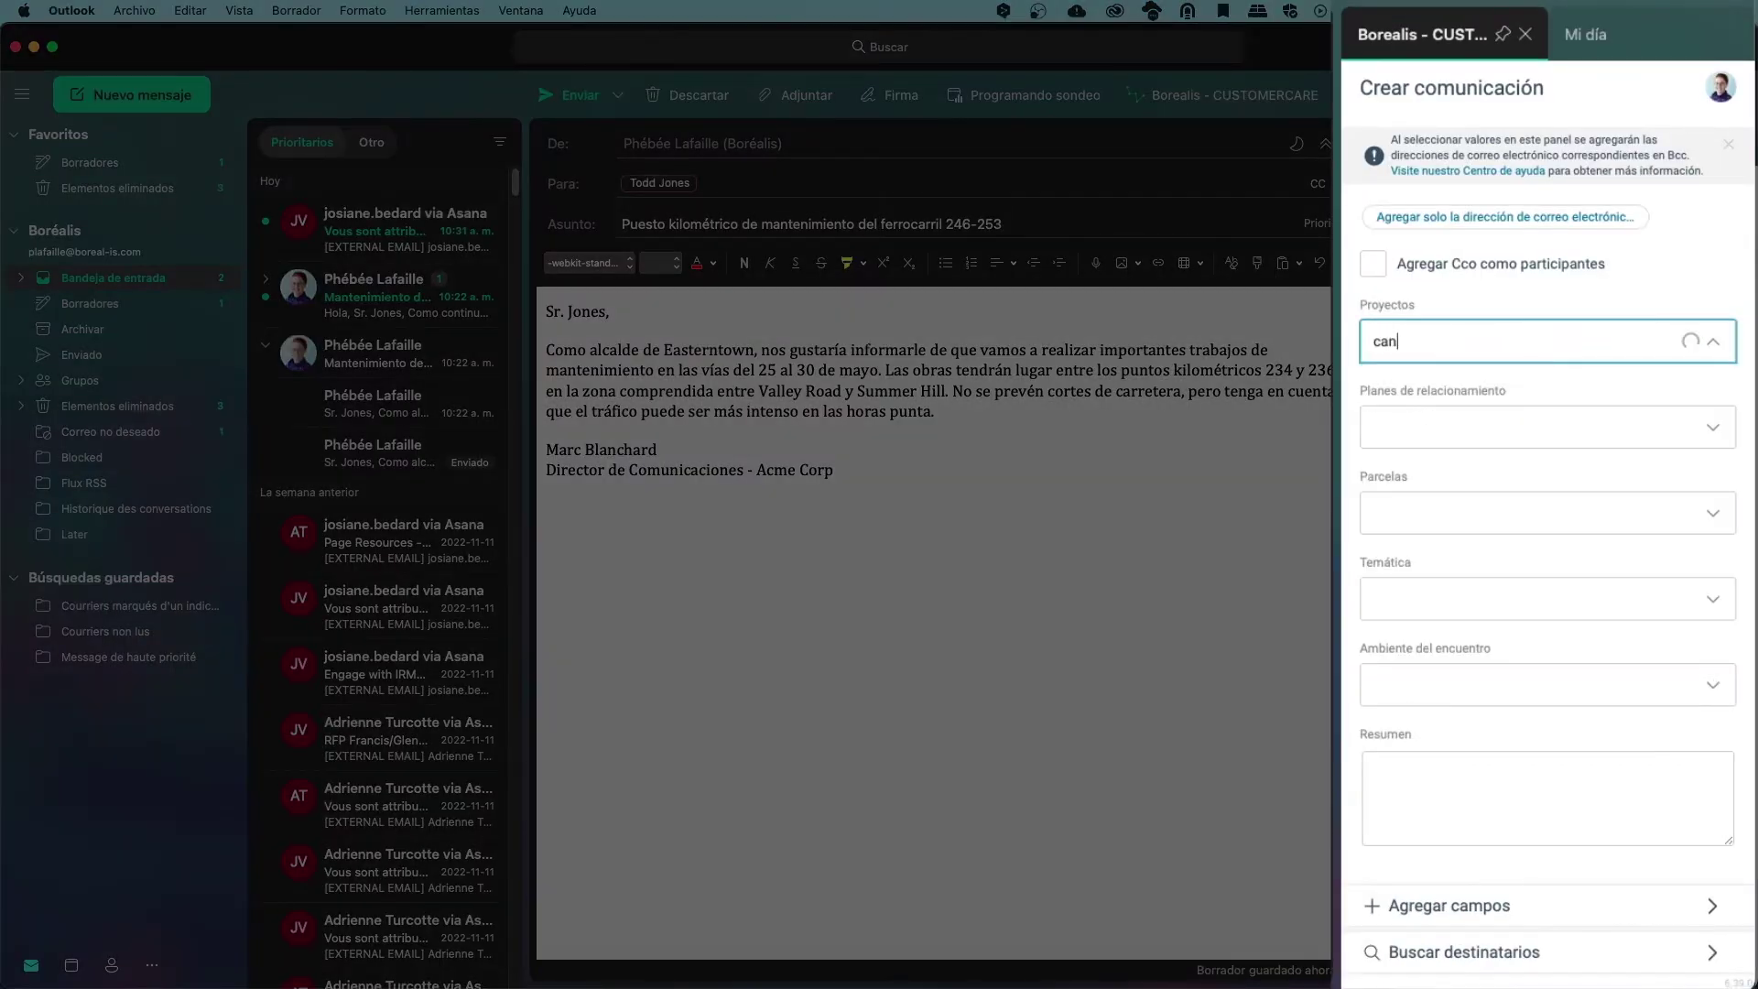
left_click(1520, 377)
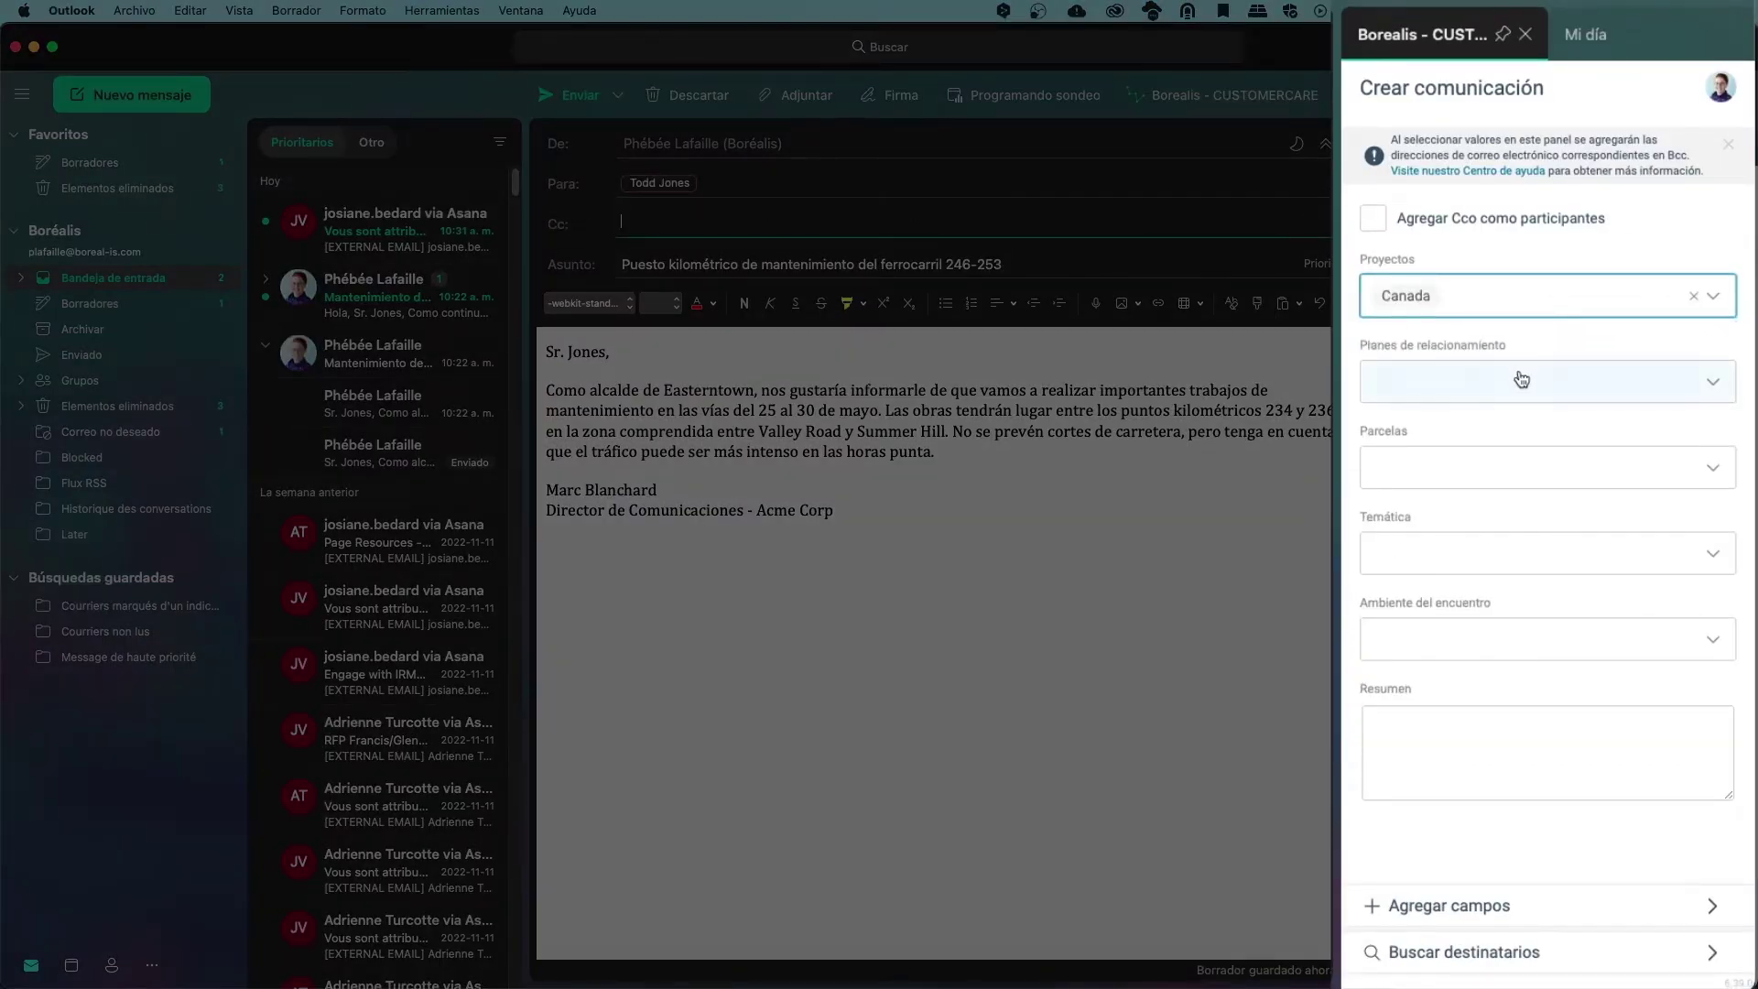
left_click(1521, 378)
type("rail")
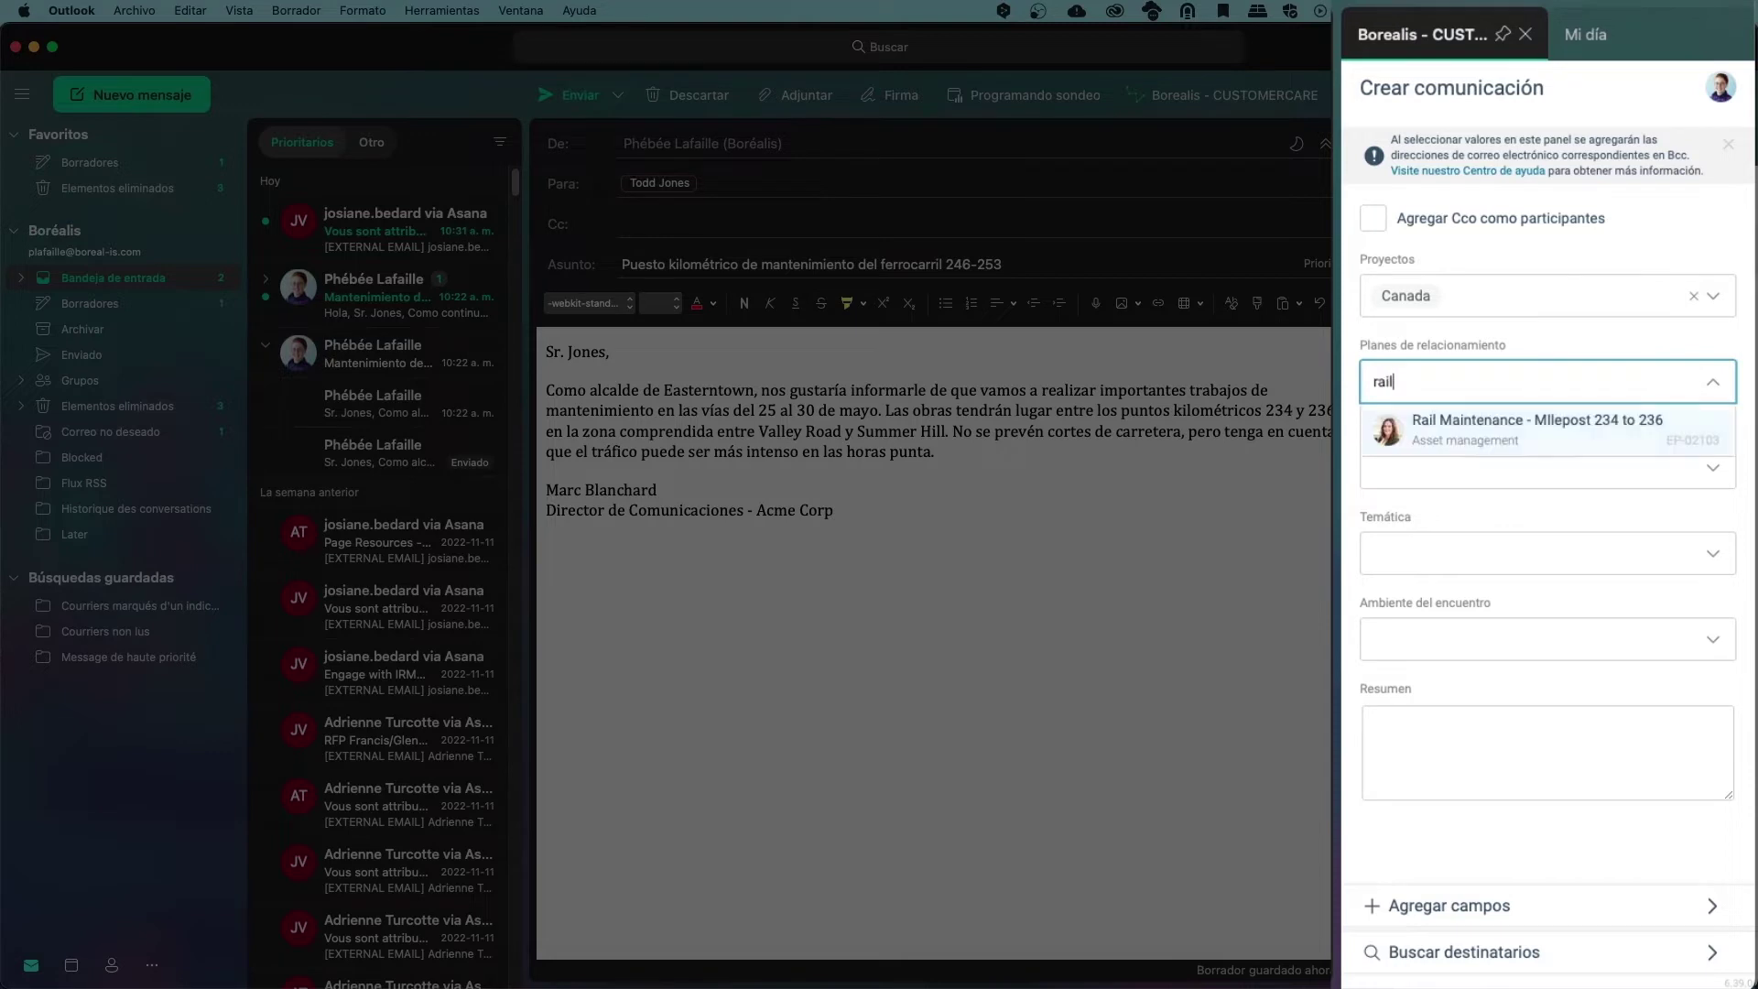
left_click(1514, 435)
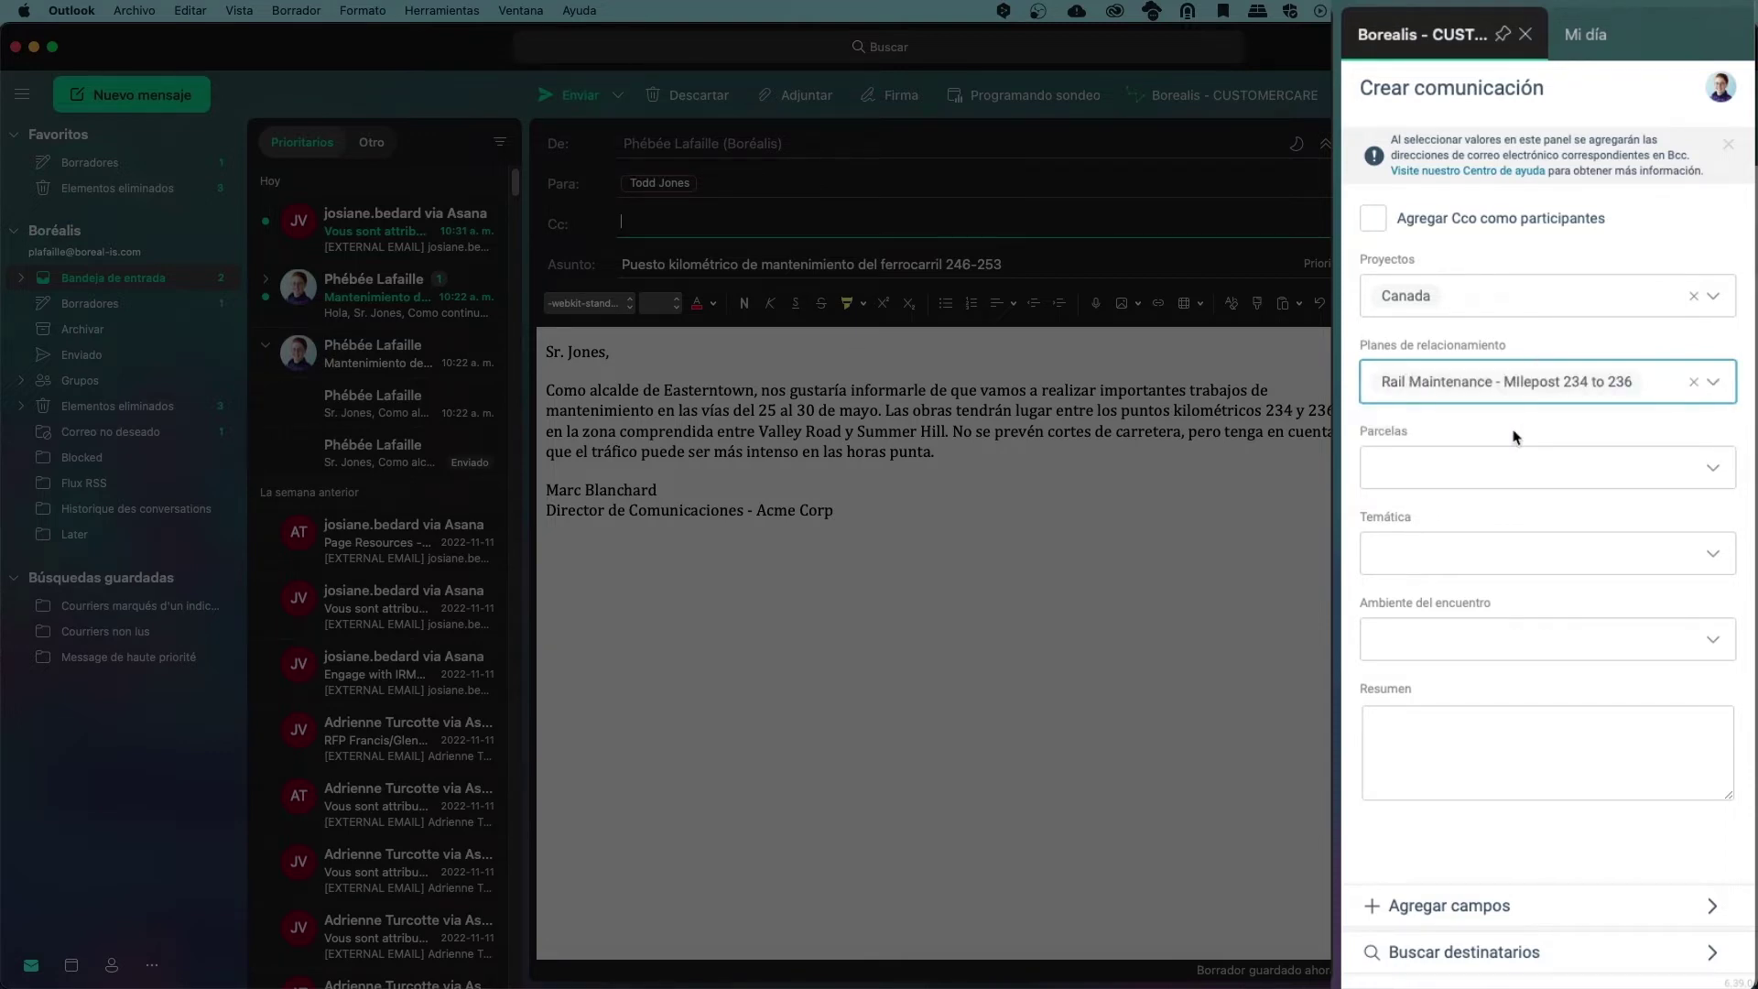
left_click(1465, 640)
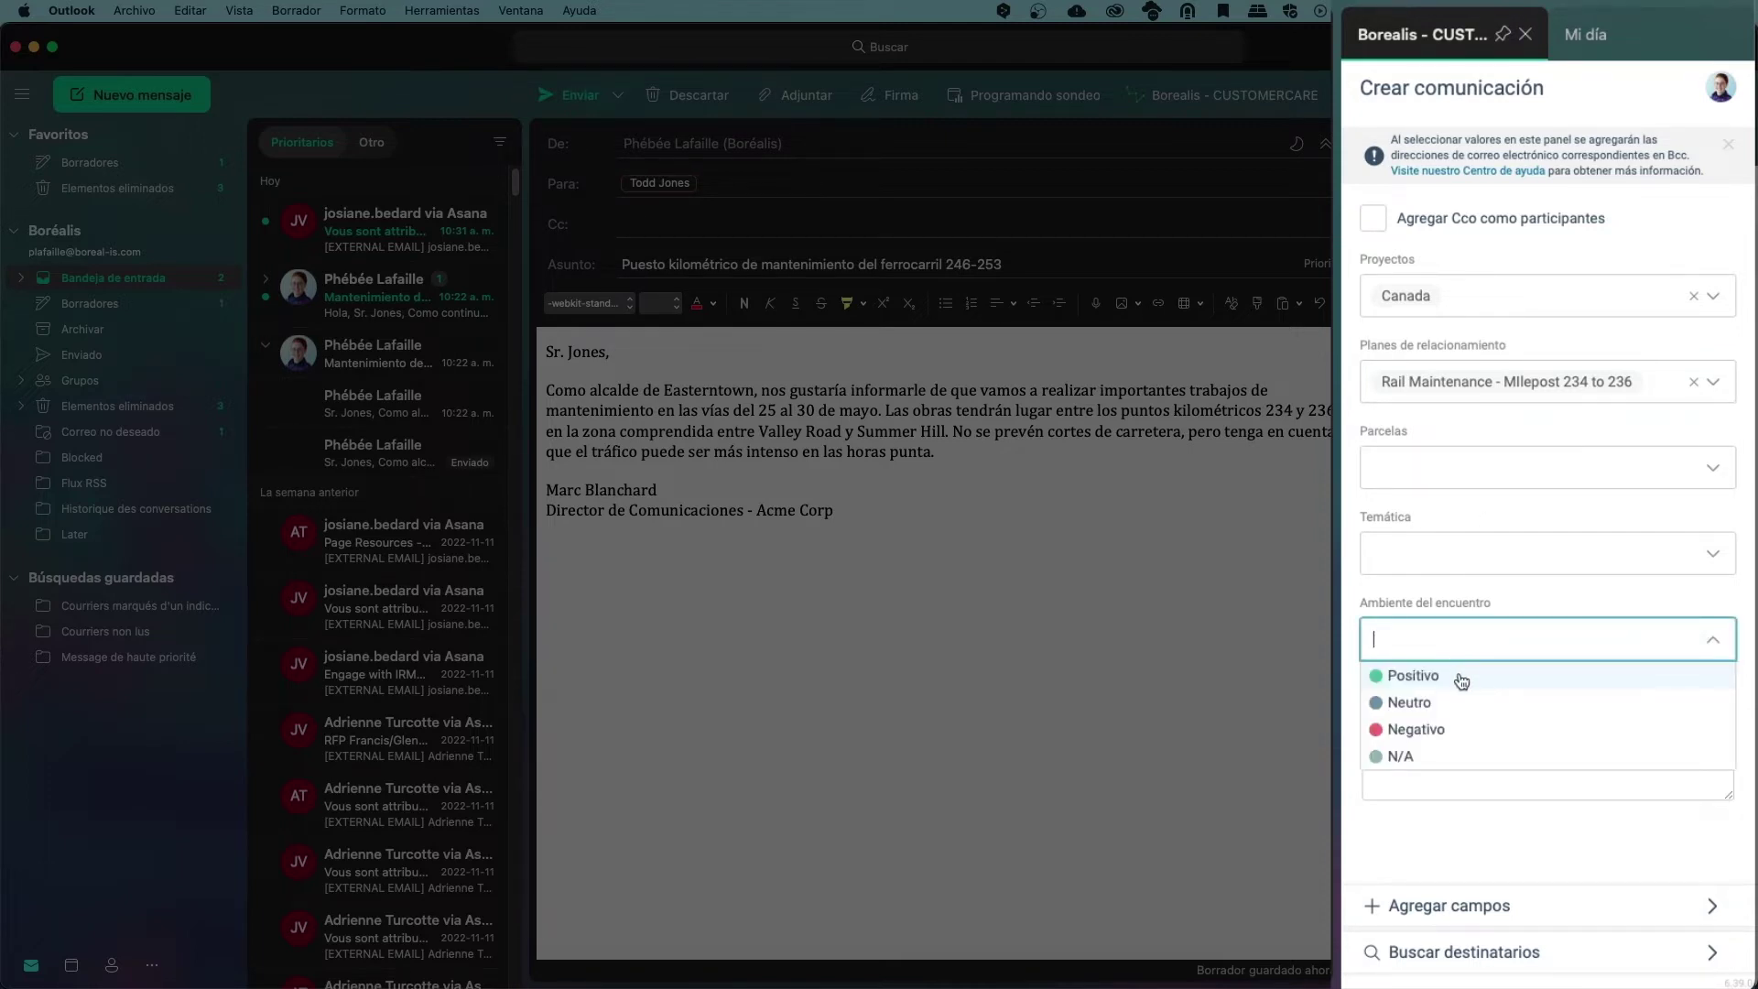
left_click(1461, 678)
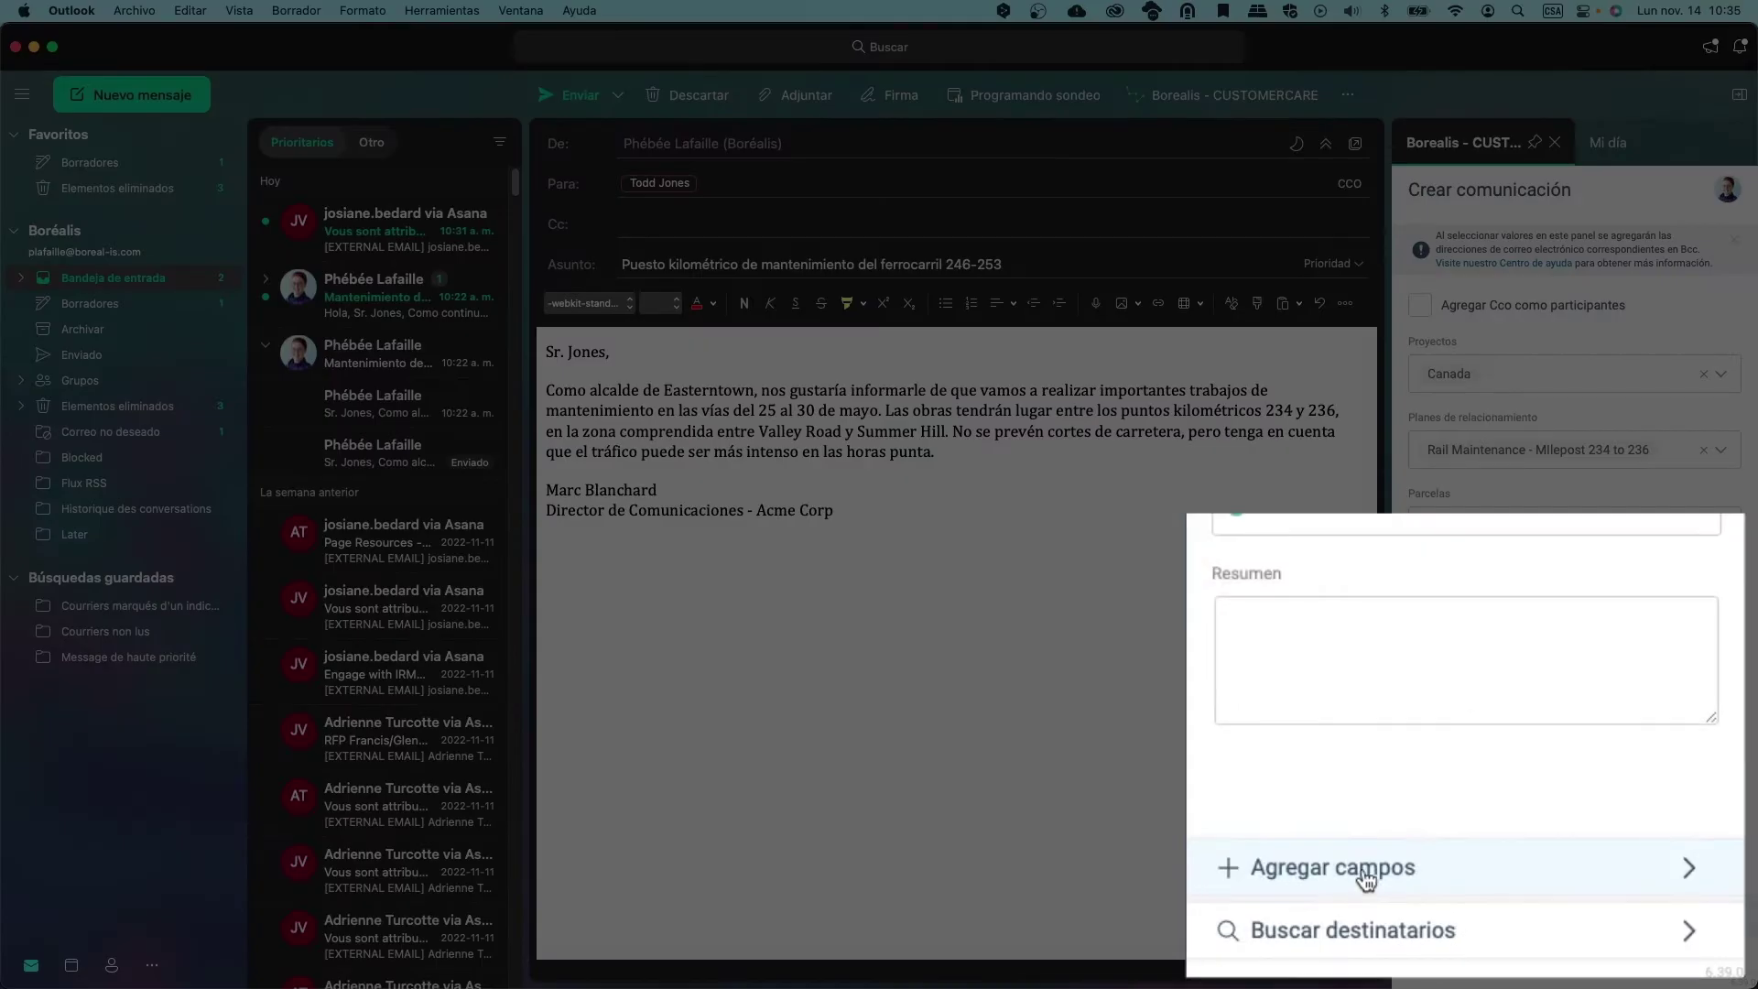
left_click(1487, 913)
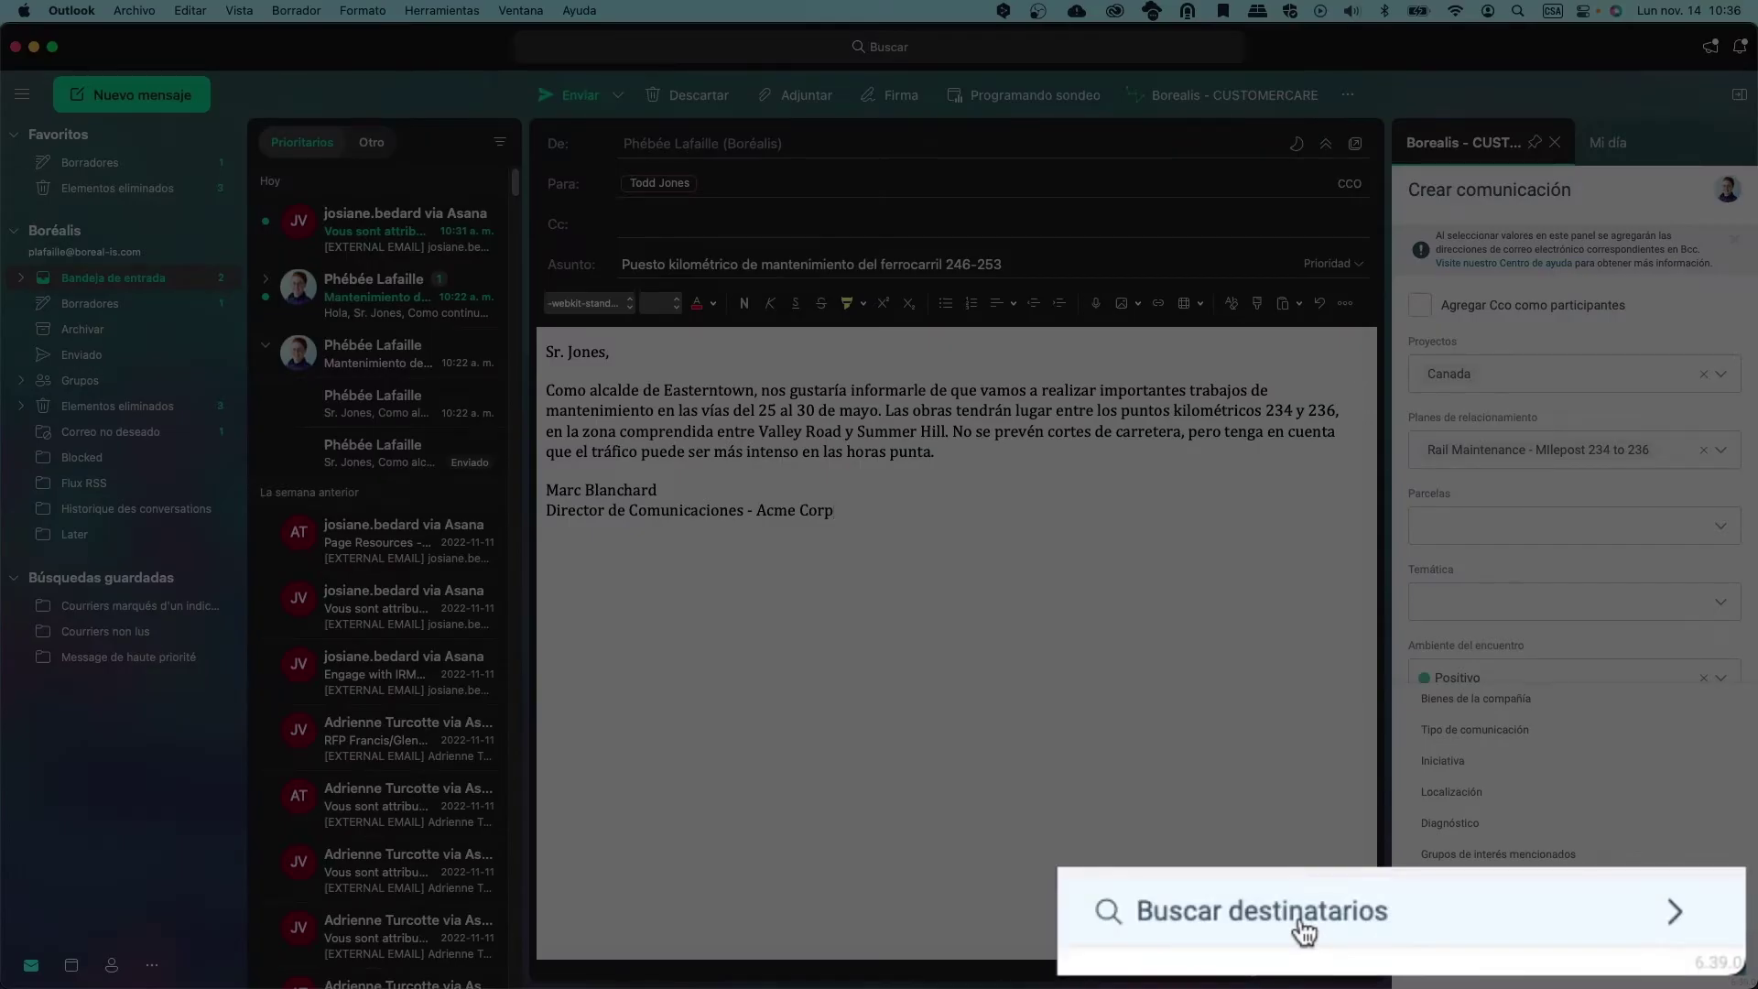
Add the searched Borealis contact in Cc and send the rail maintenance email
left_click(1519, 957)
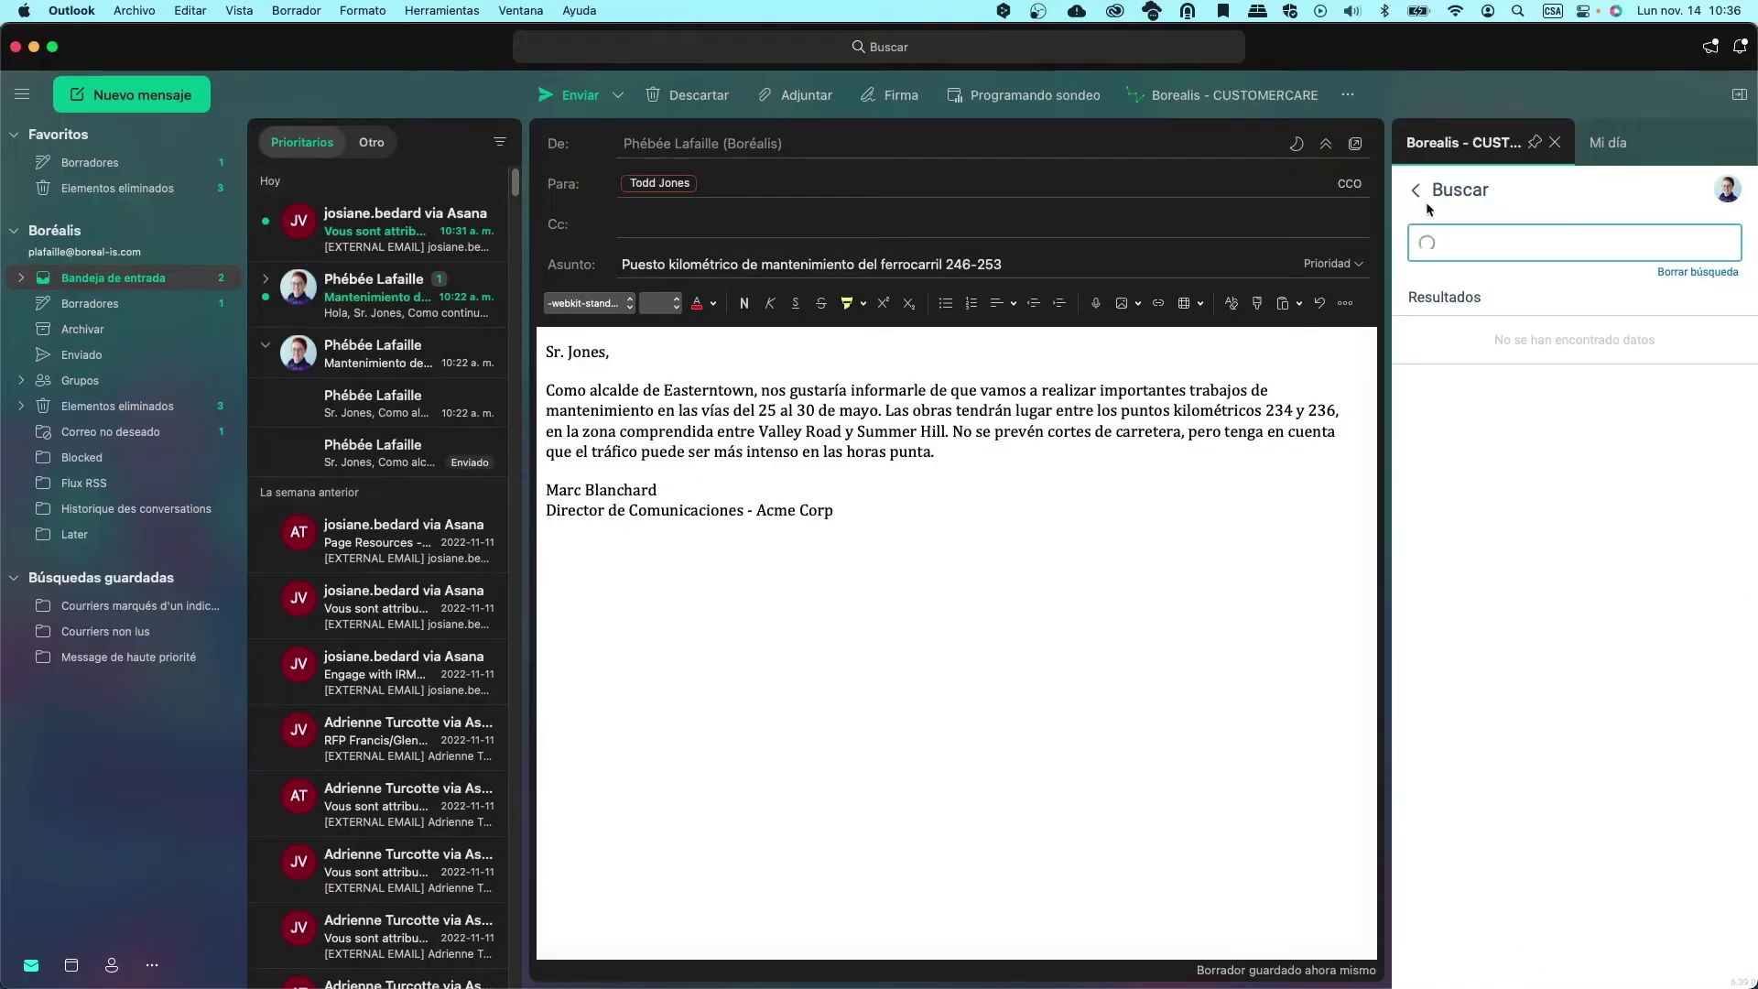
type("dore")
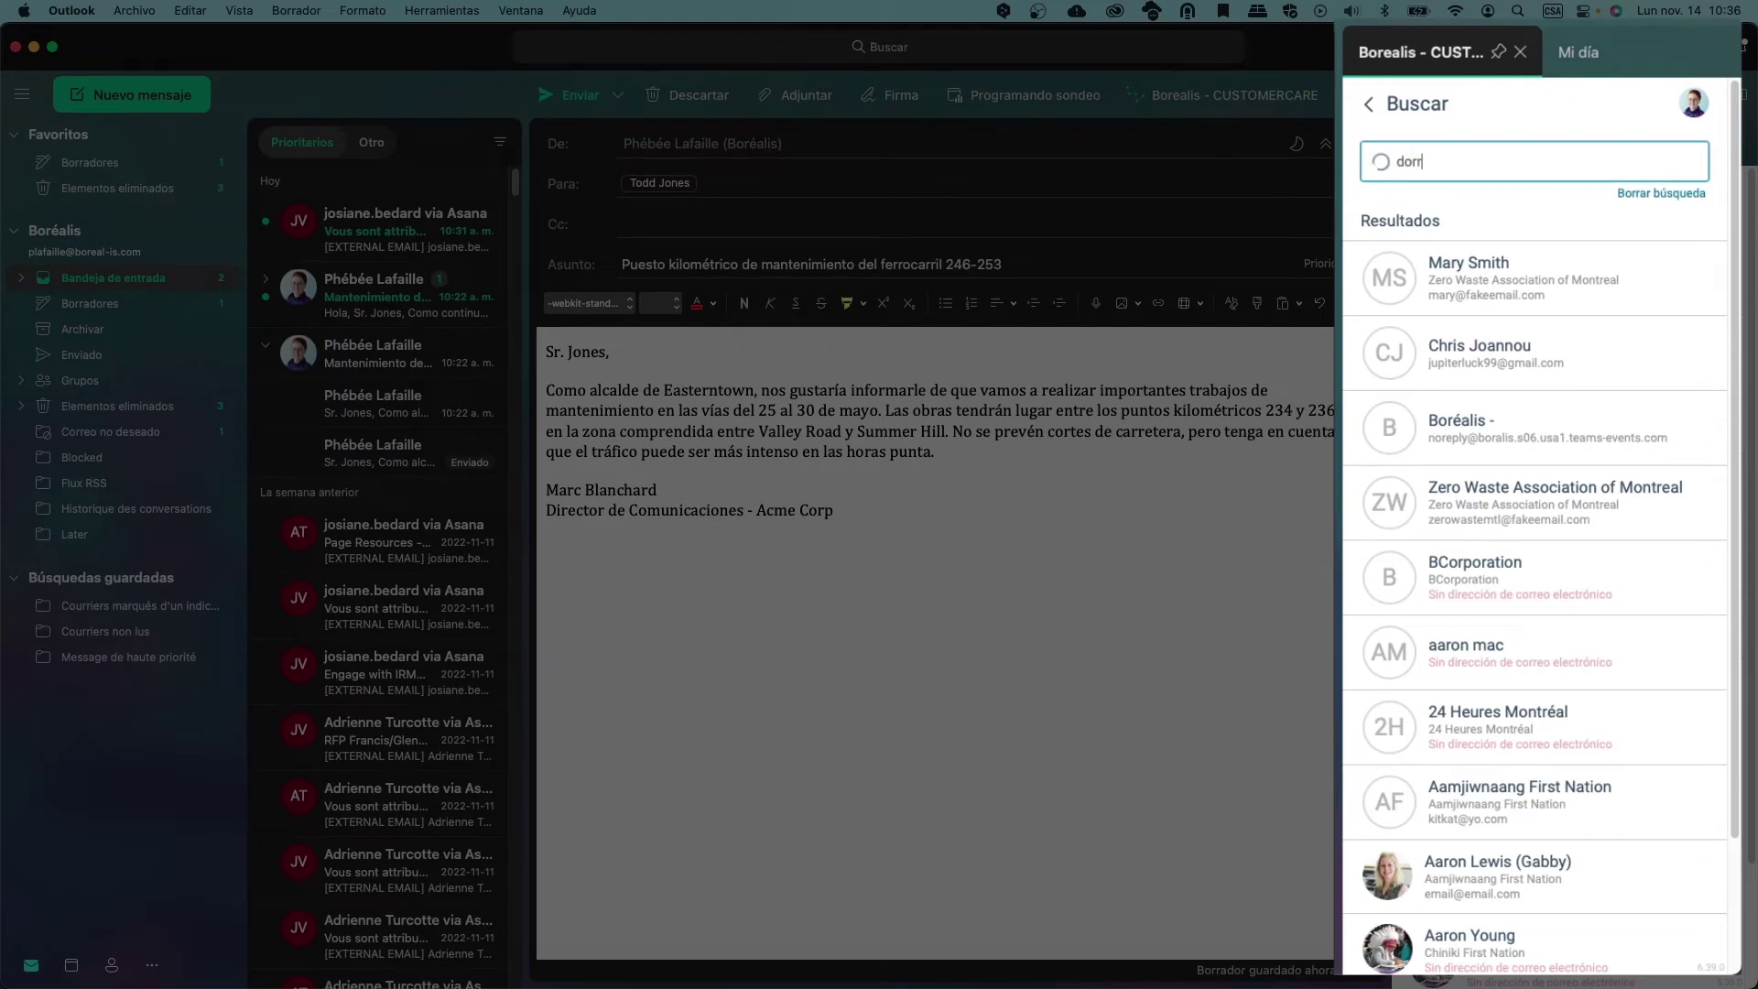
type("en")
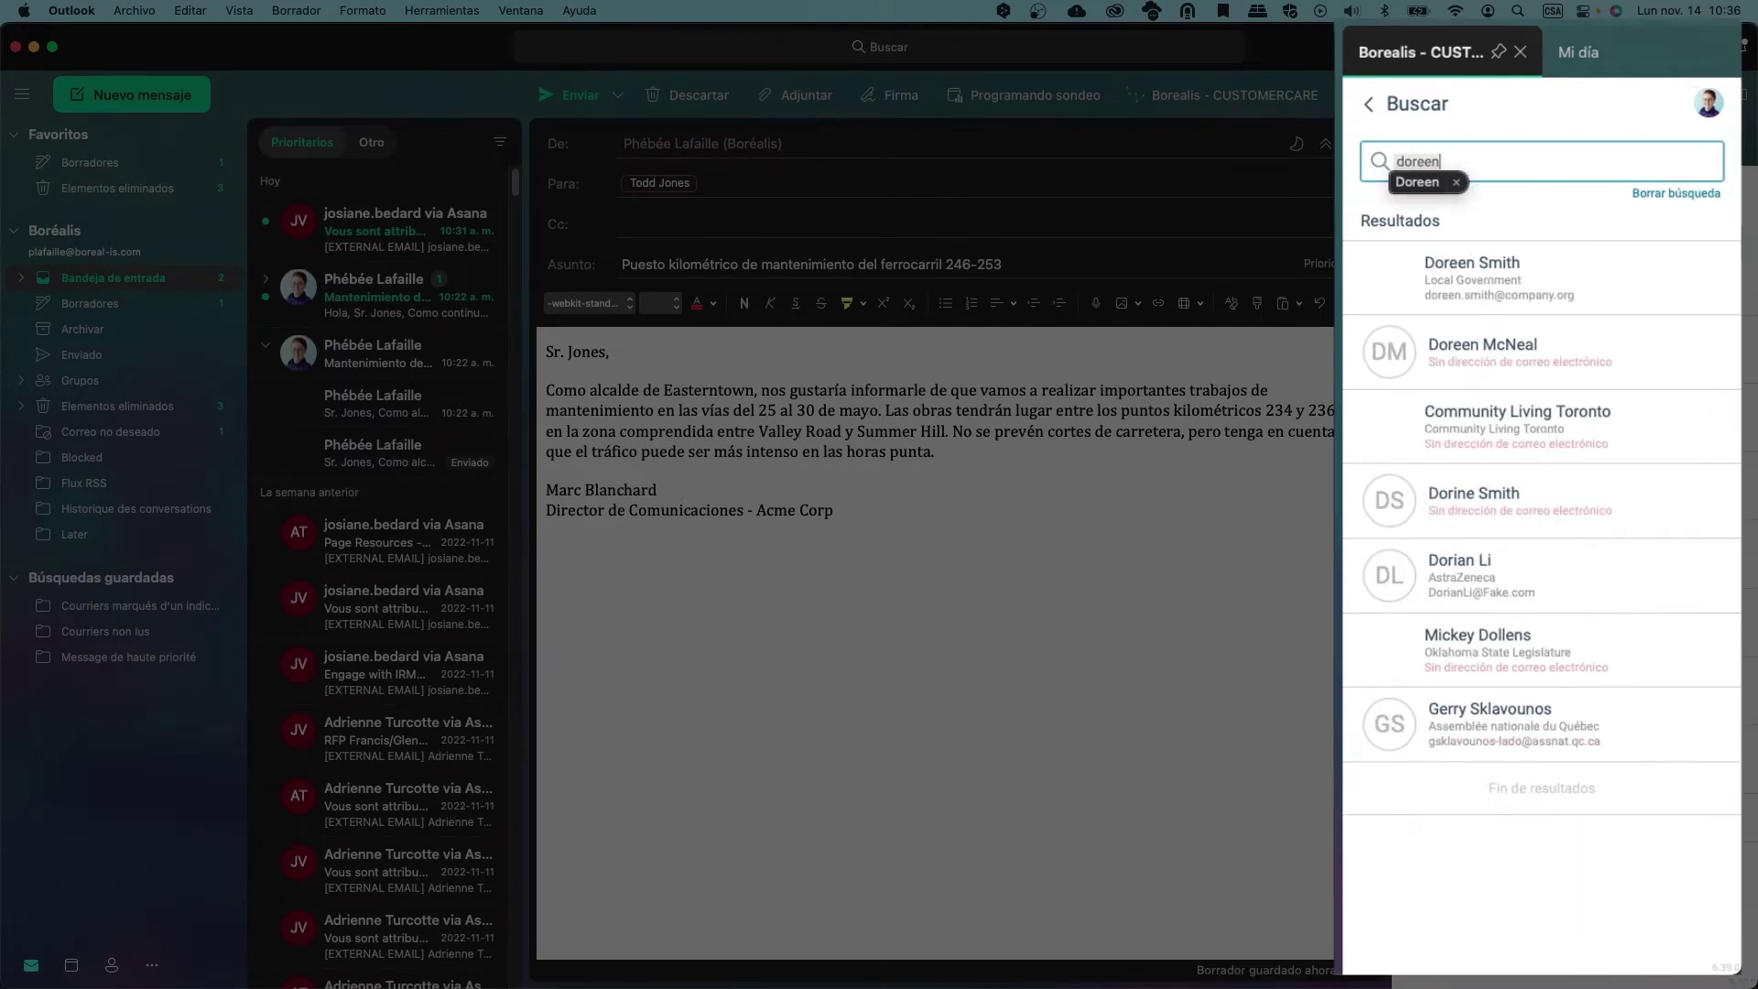
left_click(1395, 289)
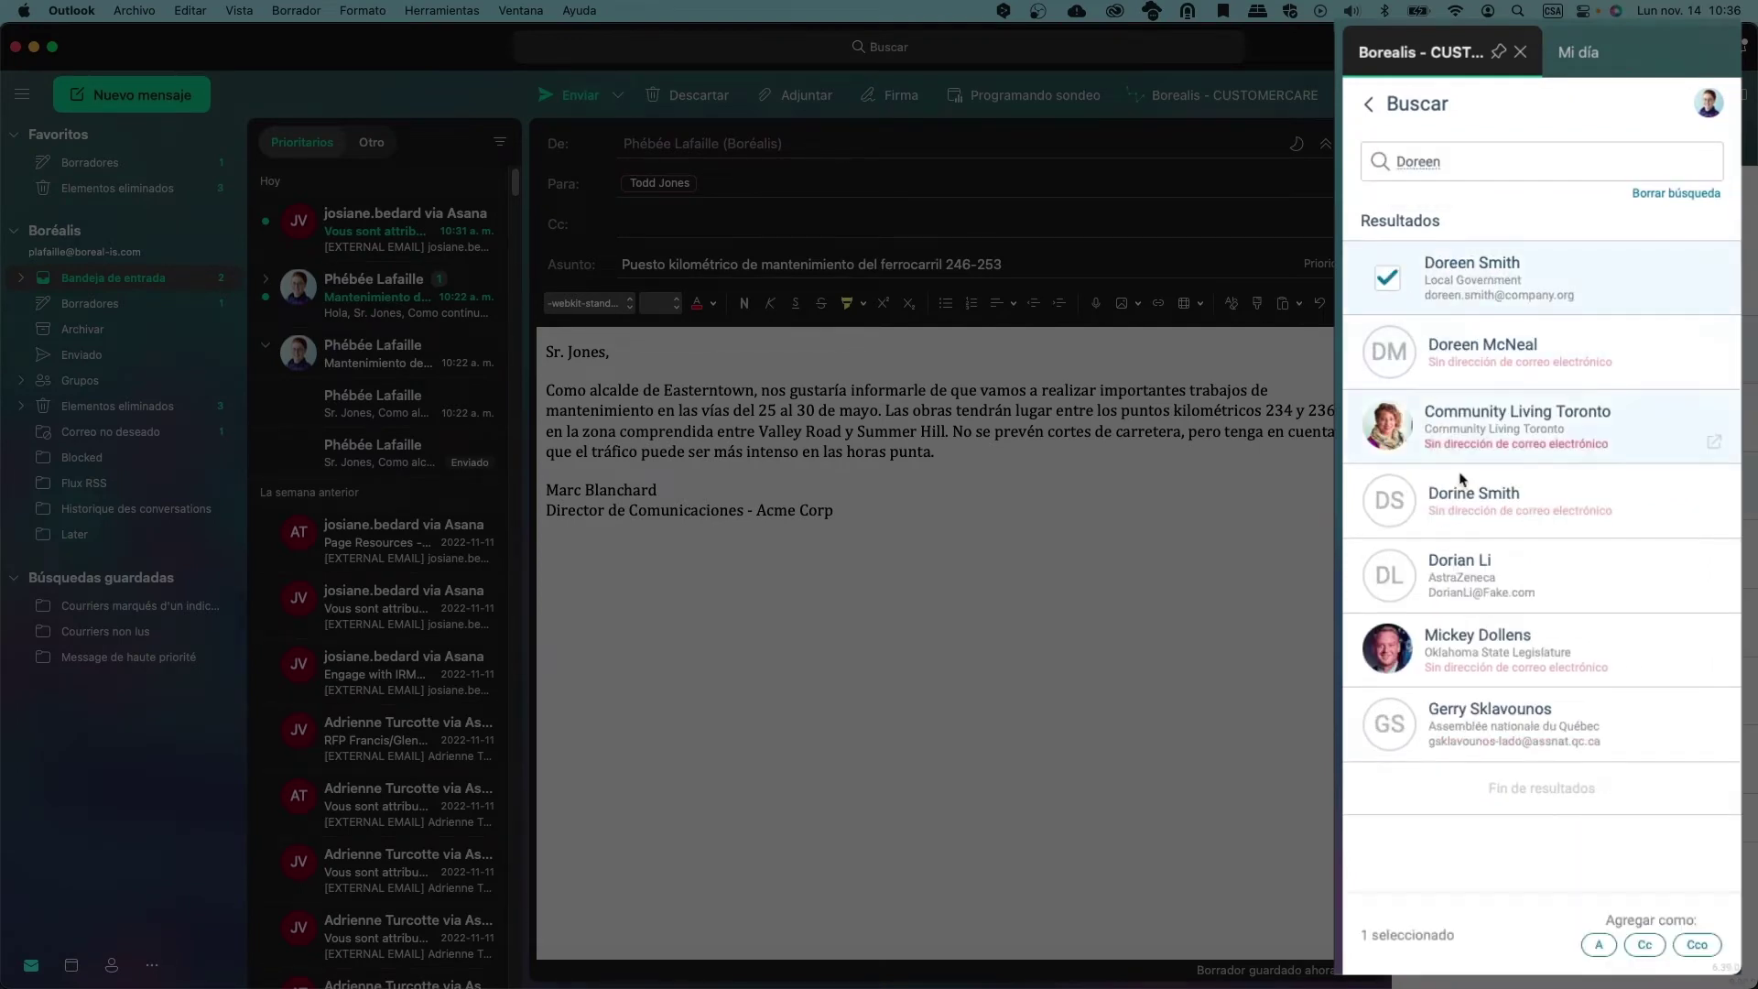
left_click(1641, 946)
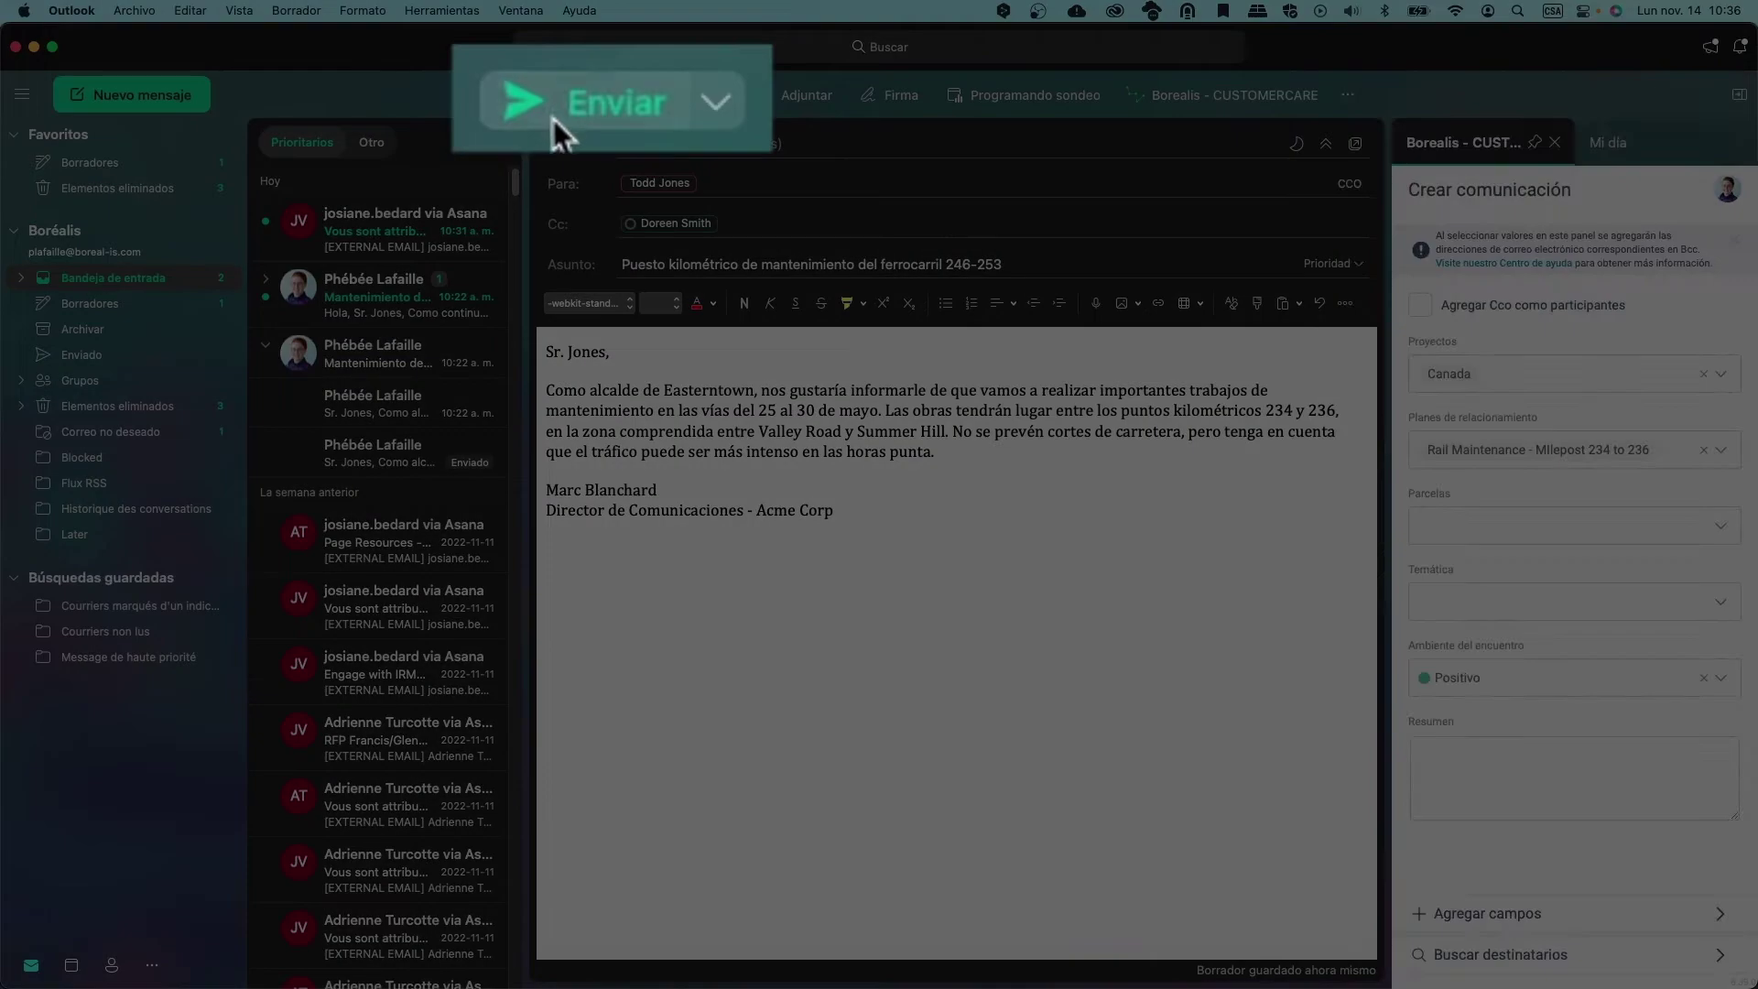
left_click(556, 106)
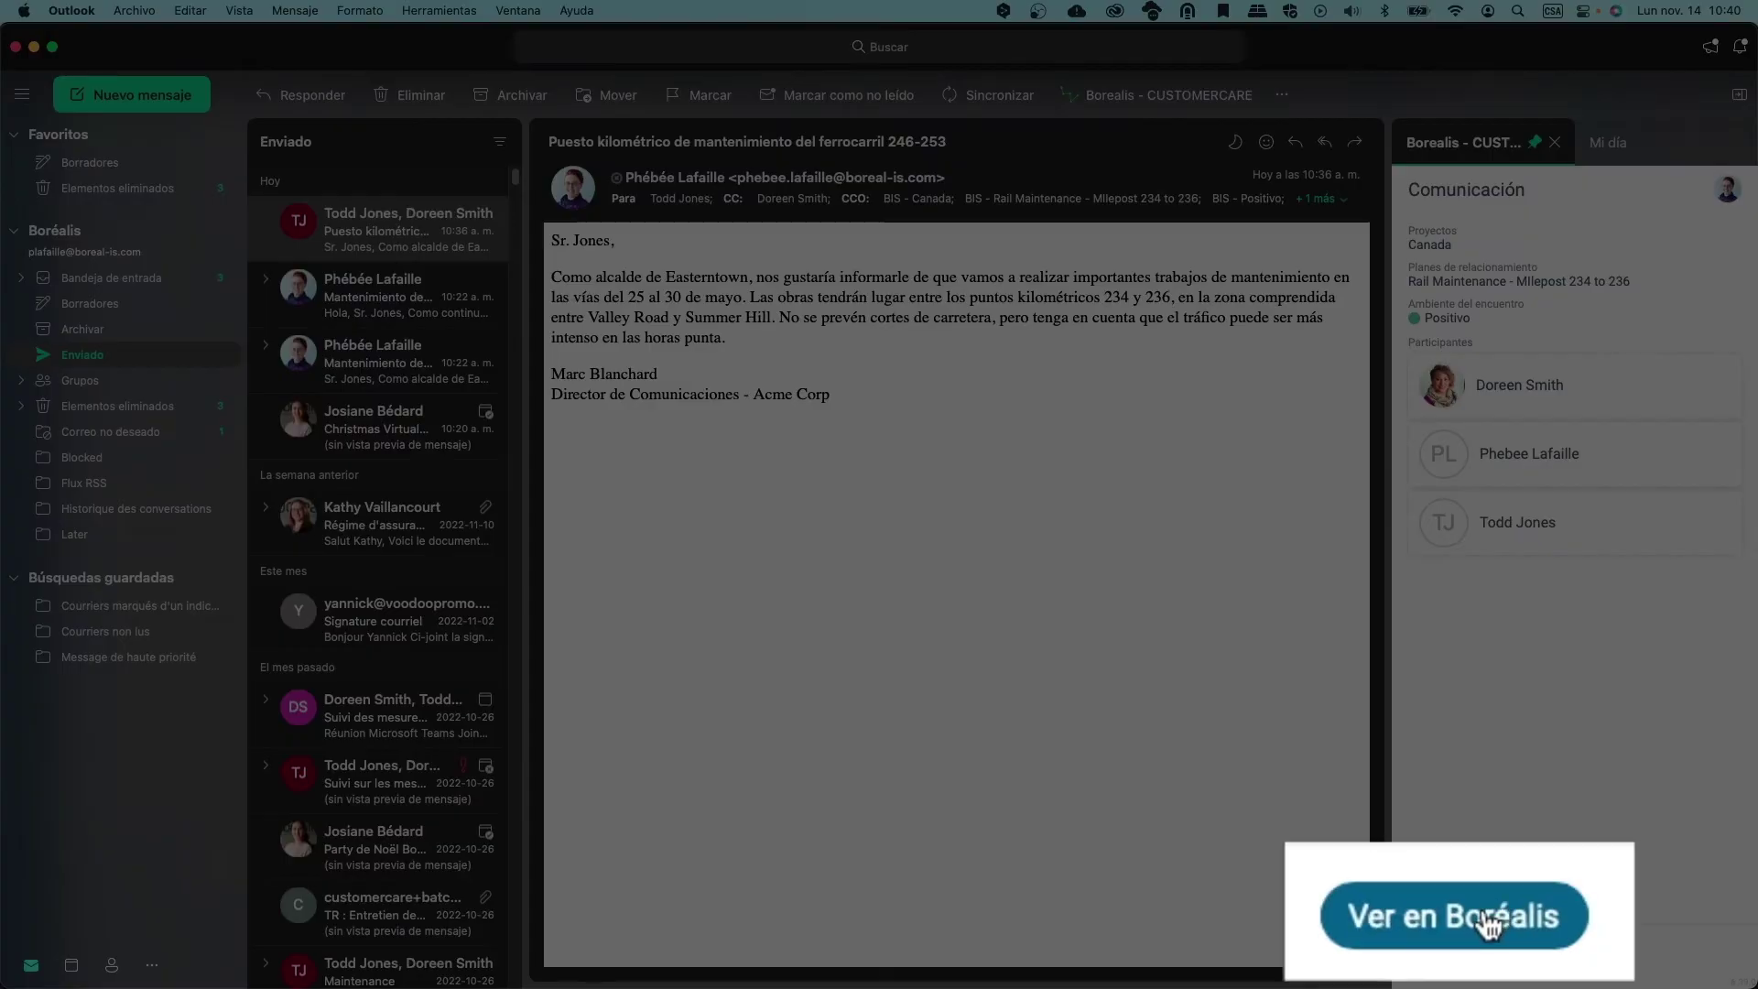
Open the sent message's communication record via Ver en Boréalis
left_click(1469, 957)
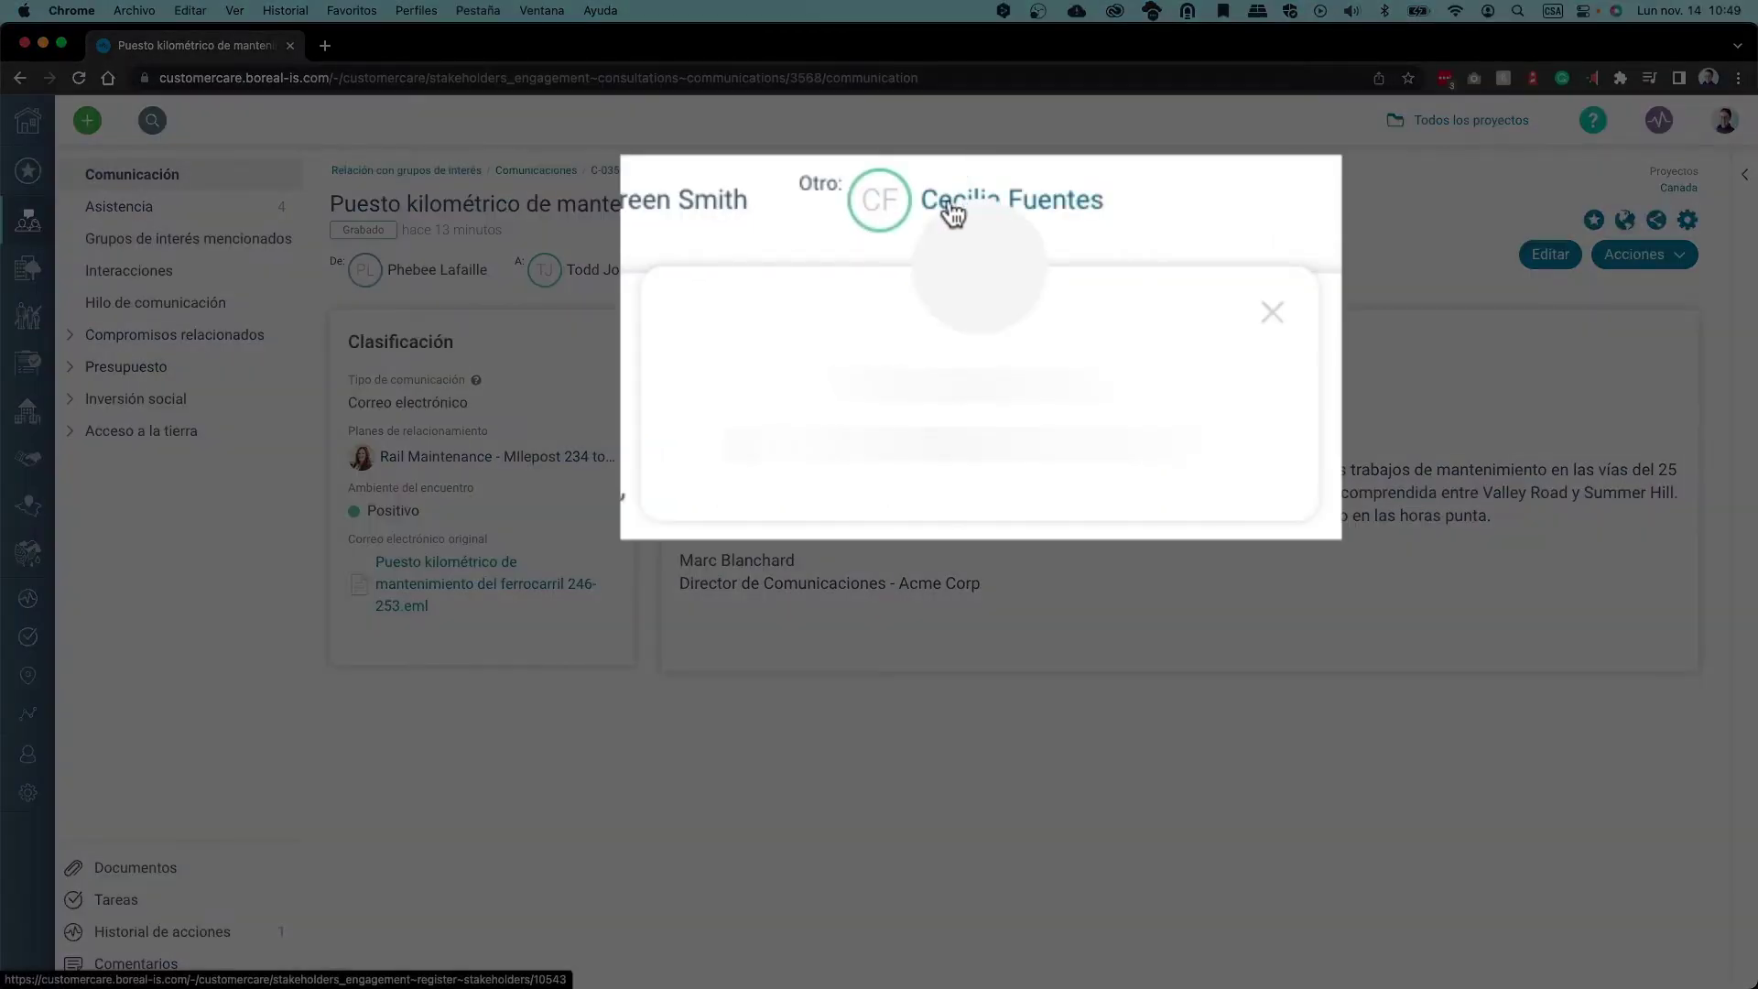
Open a participant's stakeholder profile from the Borealis communication record
left_click(952, 212)
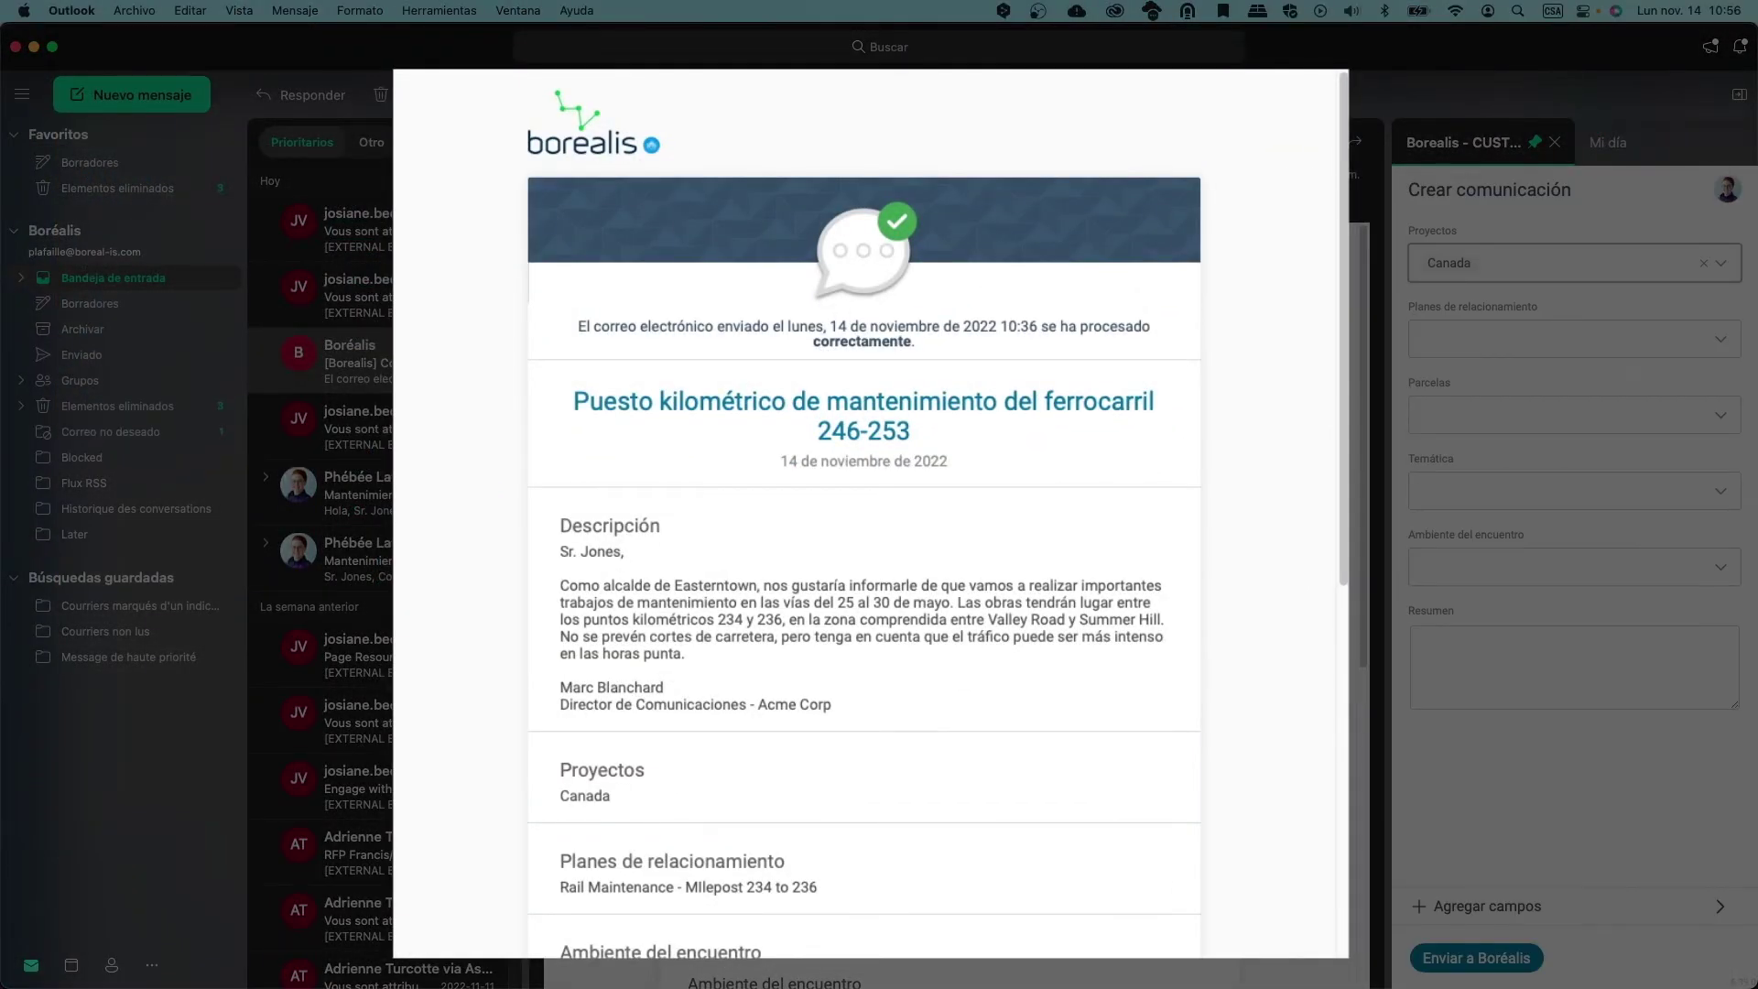
Read through Borealis's processing confirmation for the rail maintenance email, then close it
scroll(1002, 353, "down", 10)
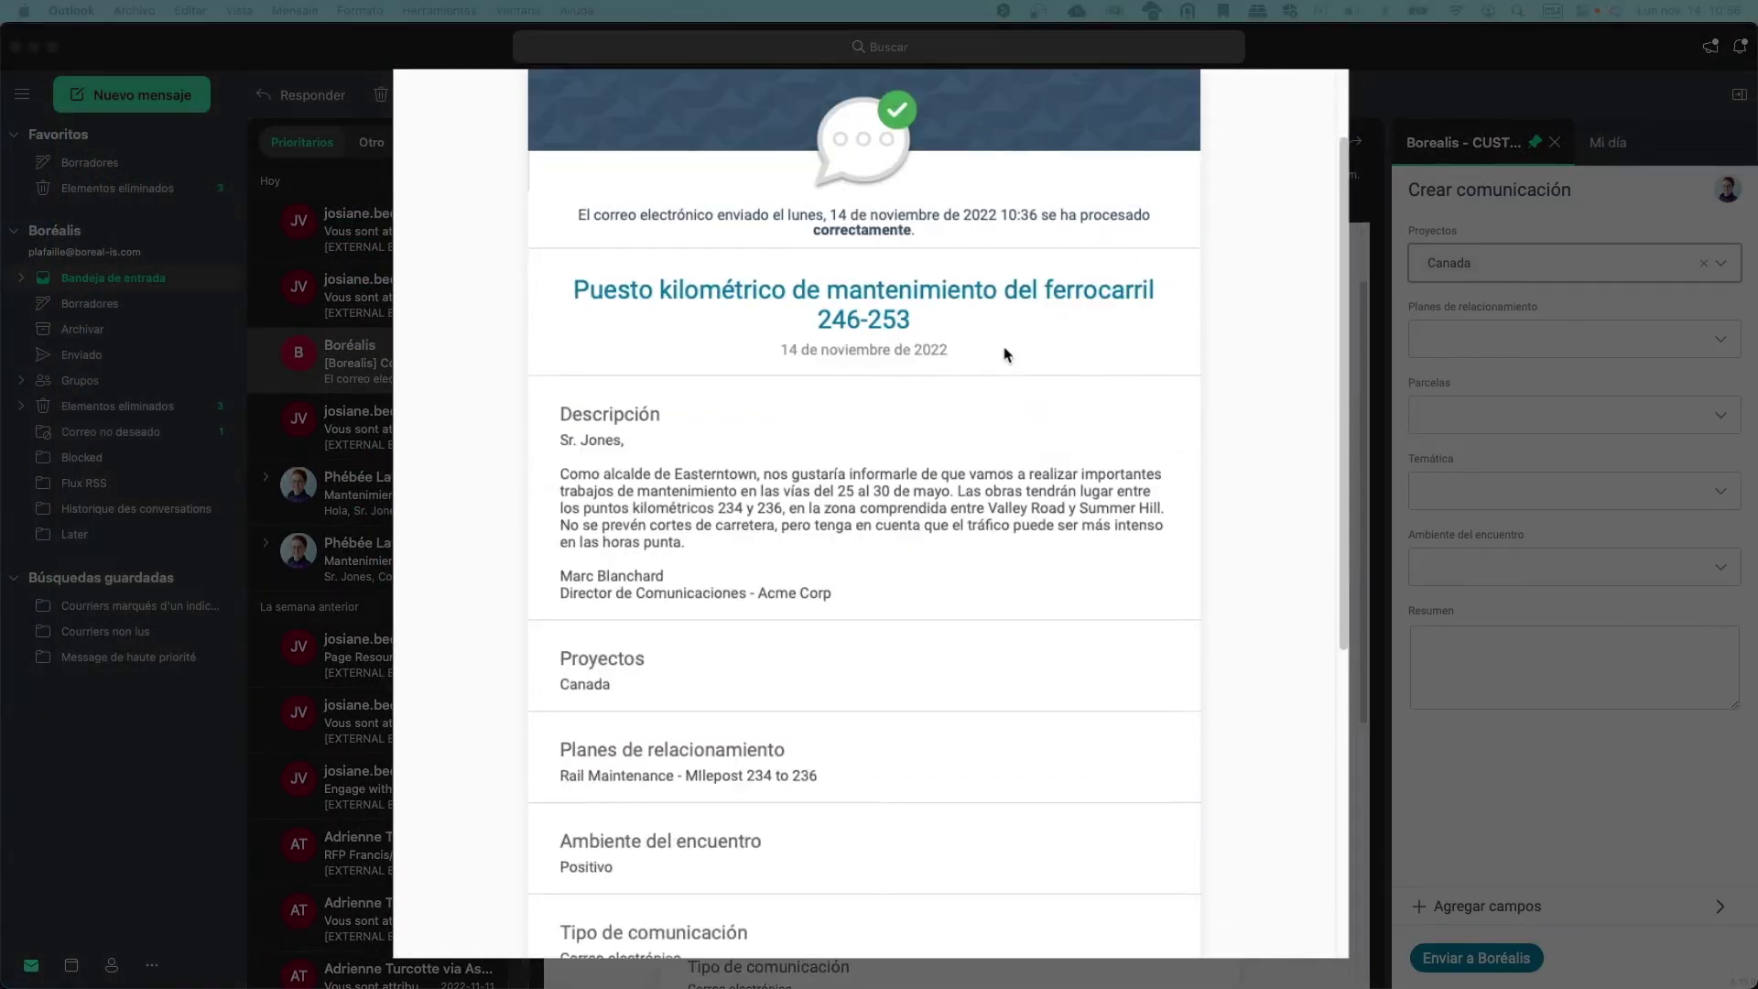
scroll(1002, 354, "up", 6)
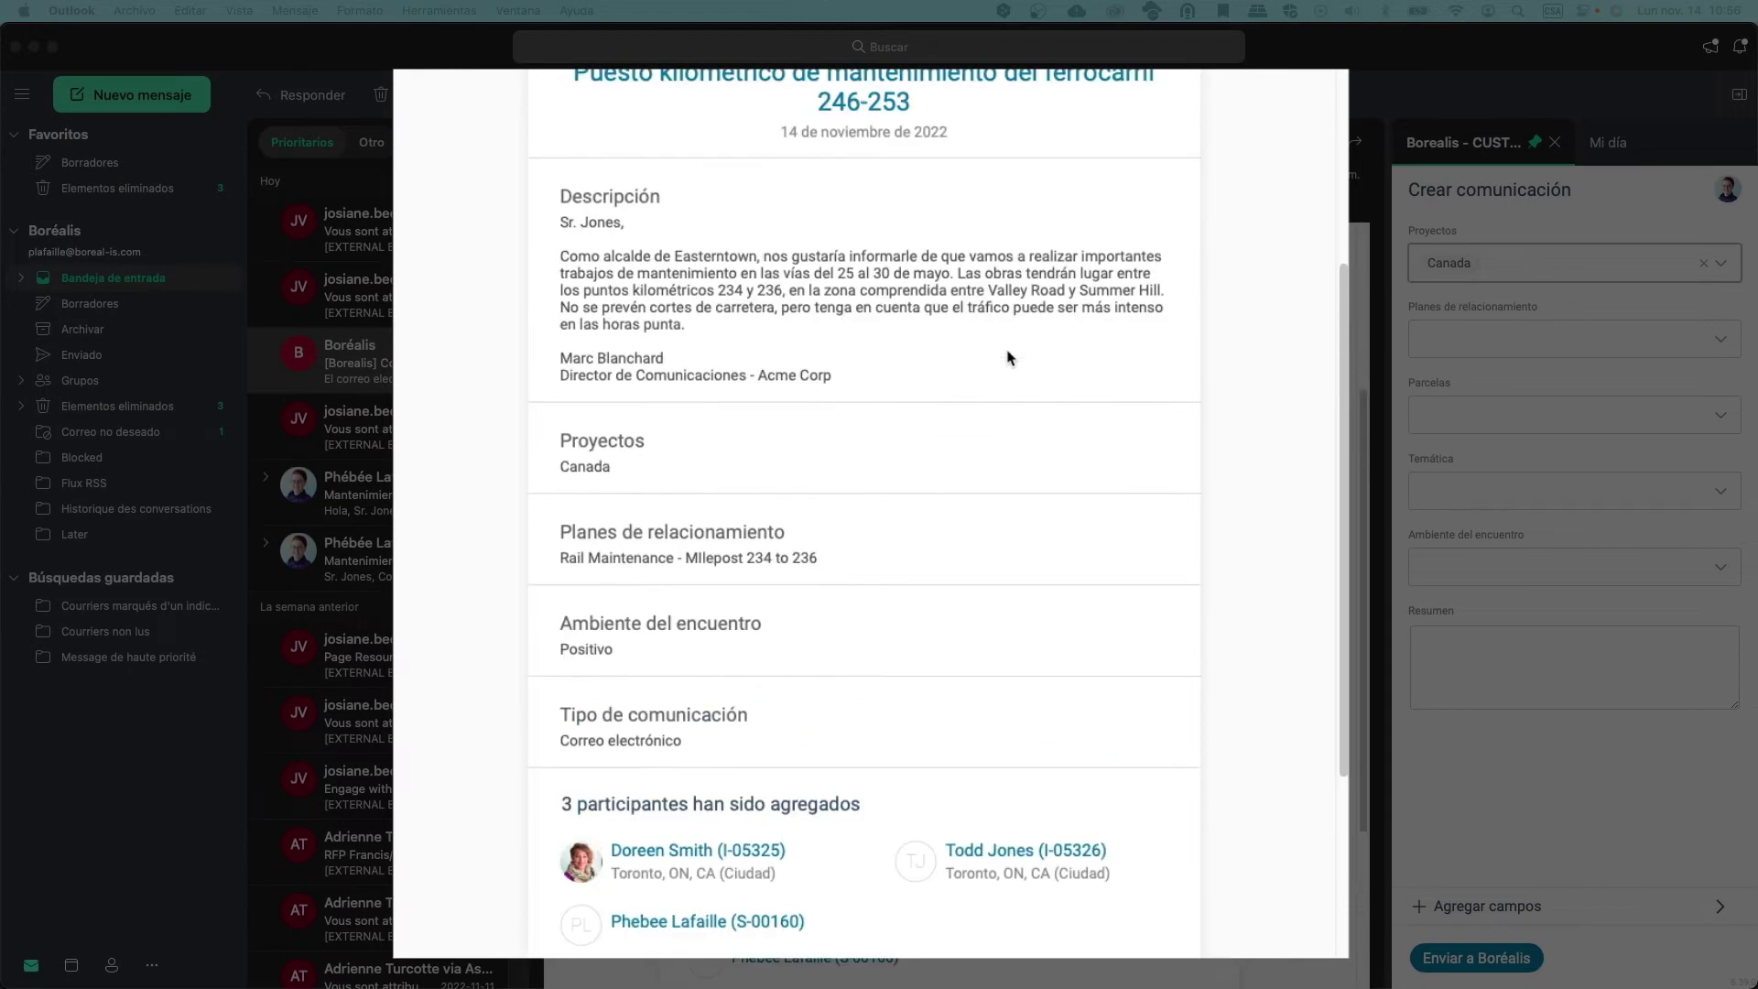
scroll(1009, 359, "up", 4)
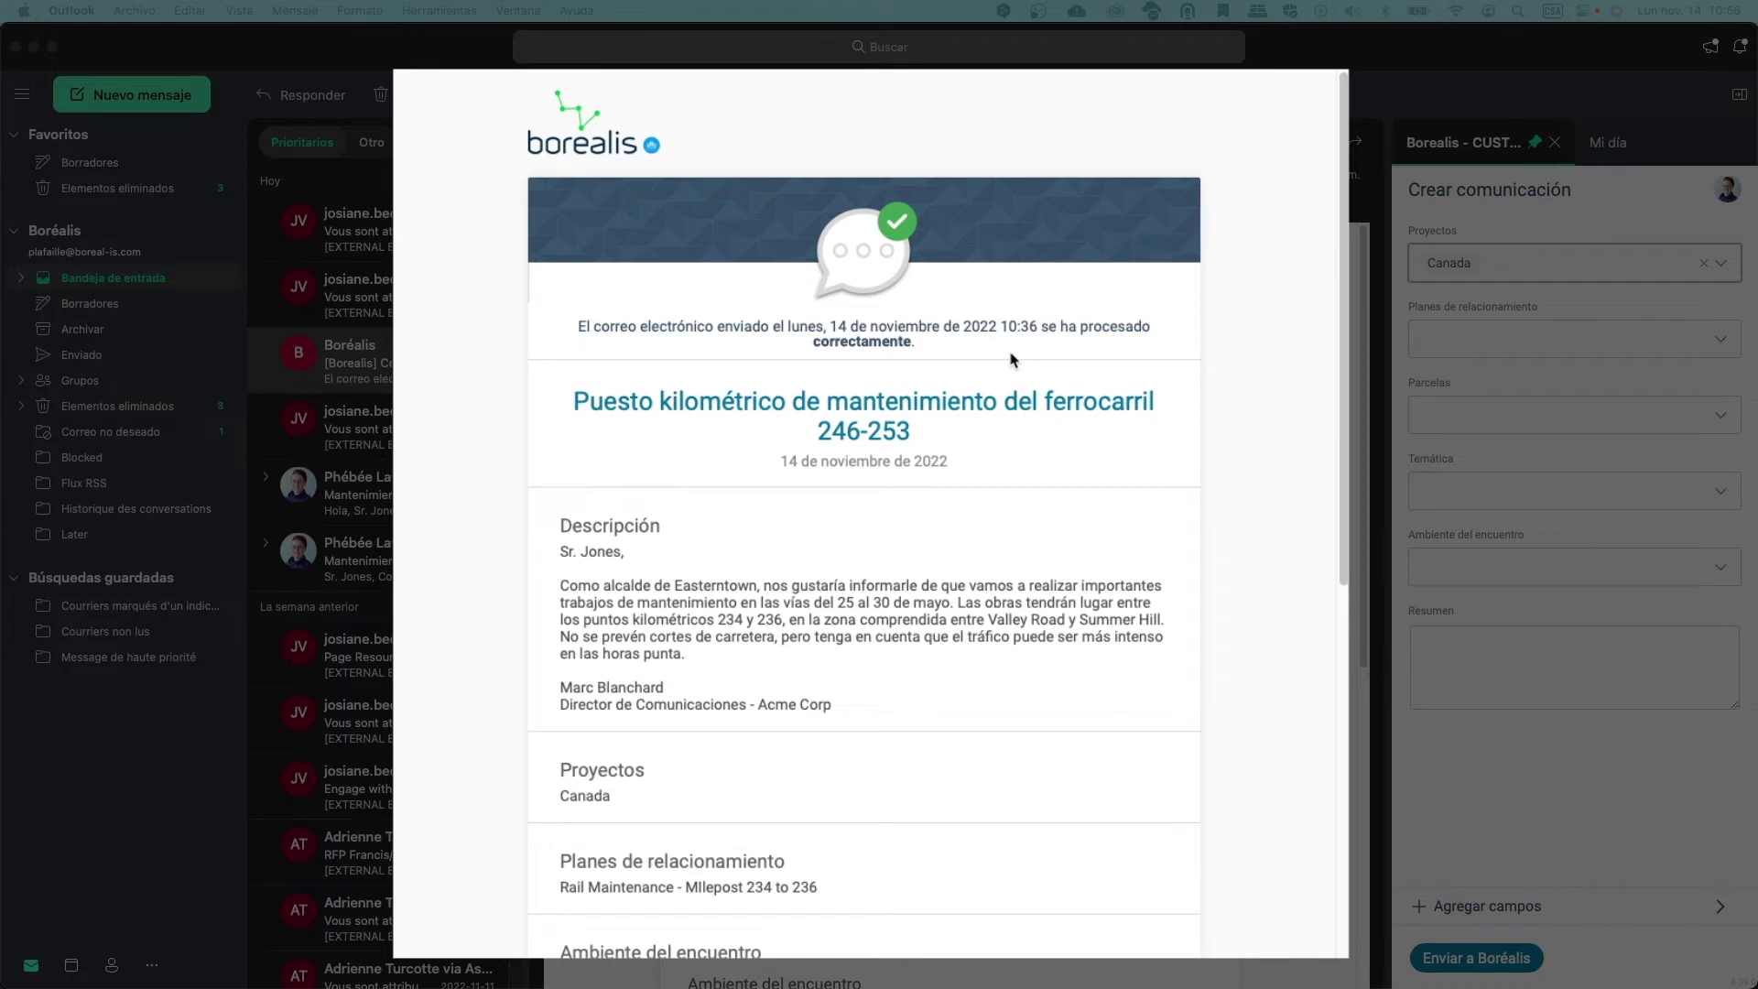
left_click(68, 348)
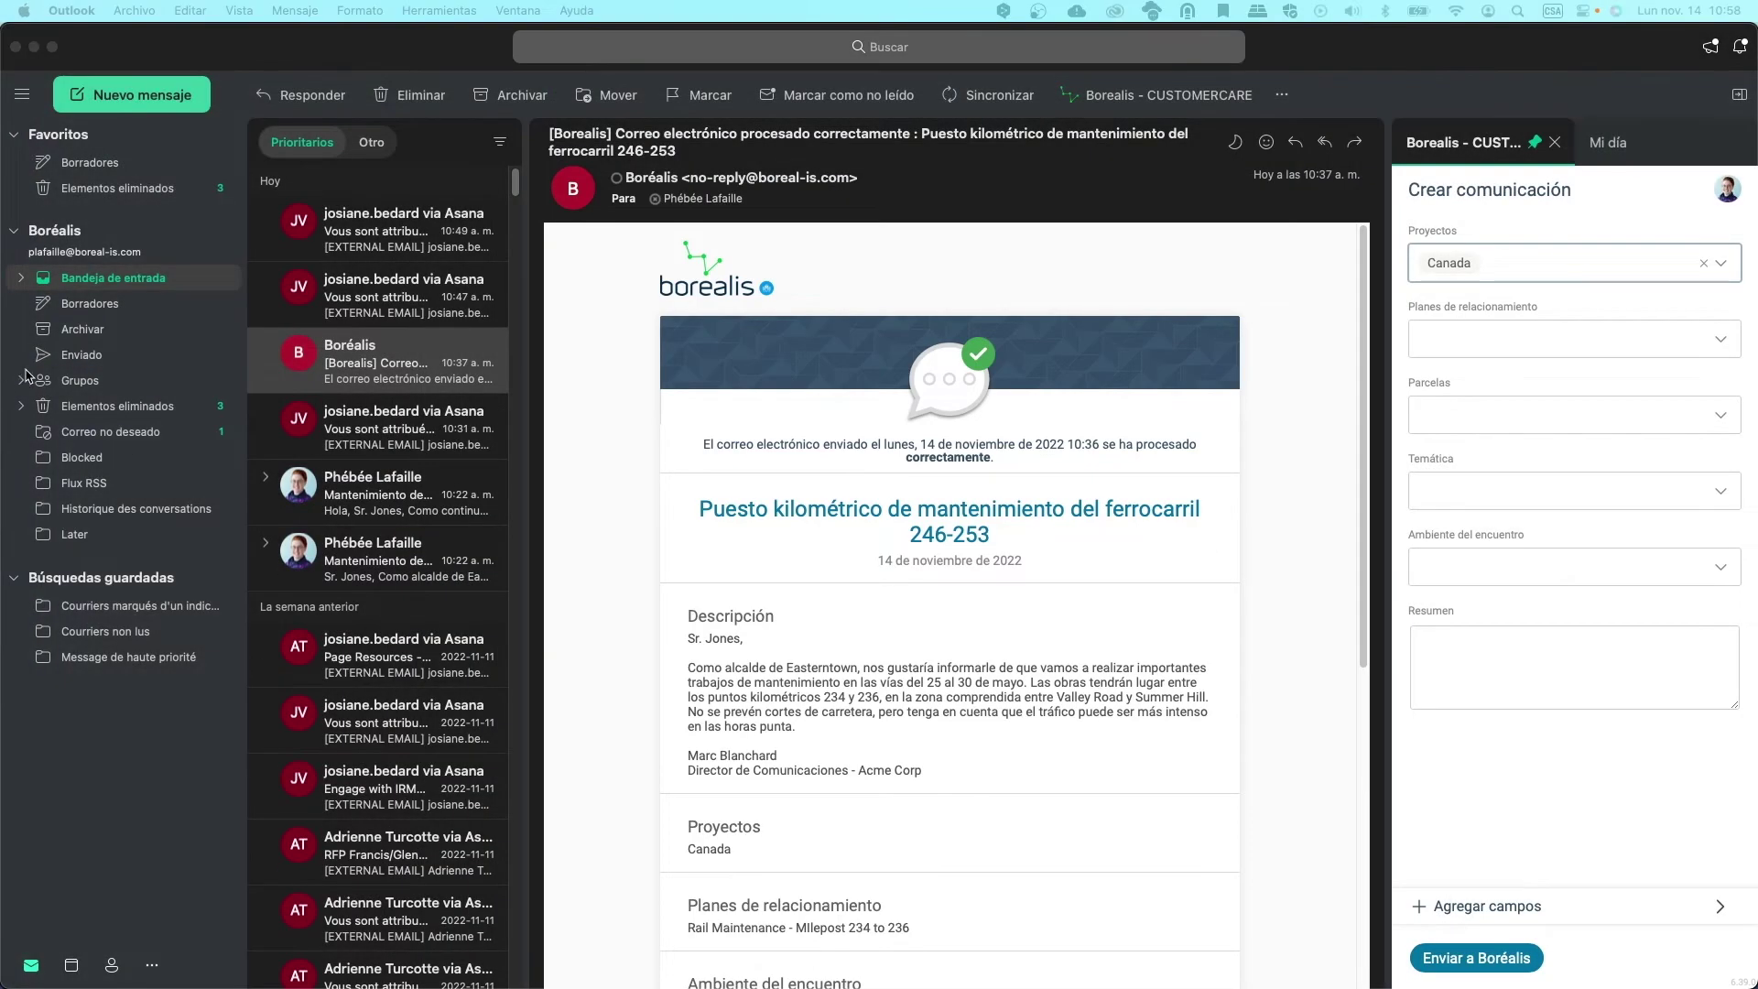
Send the sent 'Mantenimiento de la vía - Terminales 234-236' email to Borealis with Rail Maintenance and Positivo
left_click(137, 361)
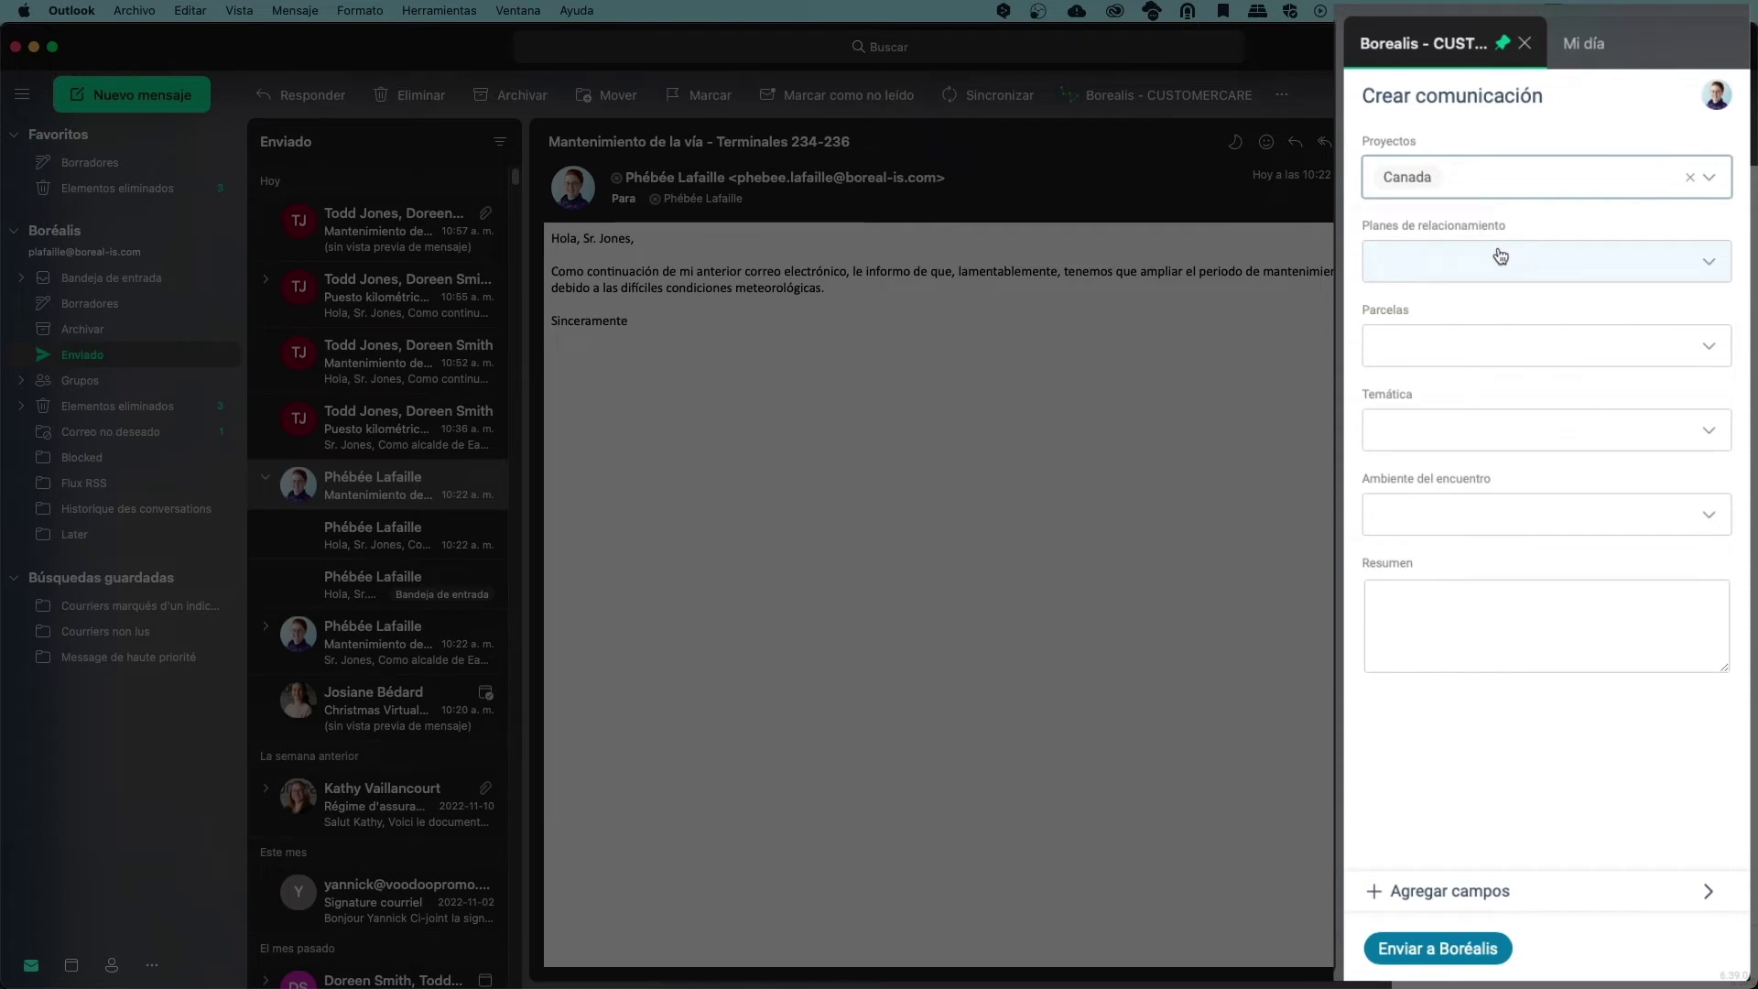
left_click(1500, 256)
left_click(1485, 298)
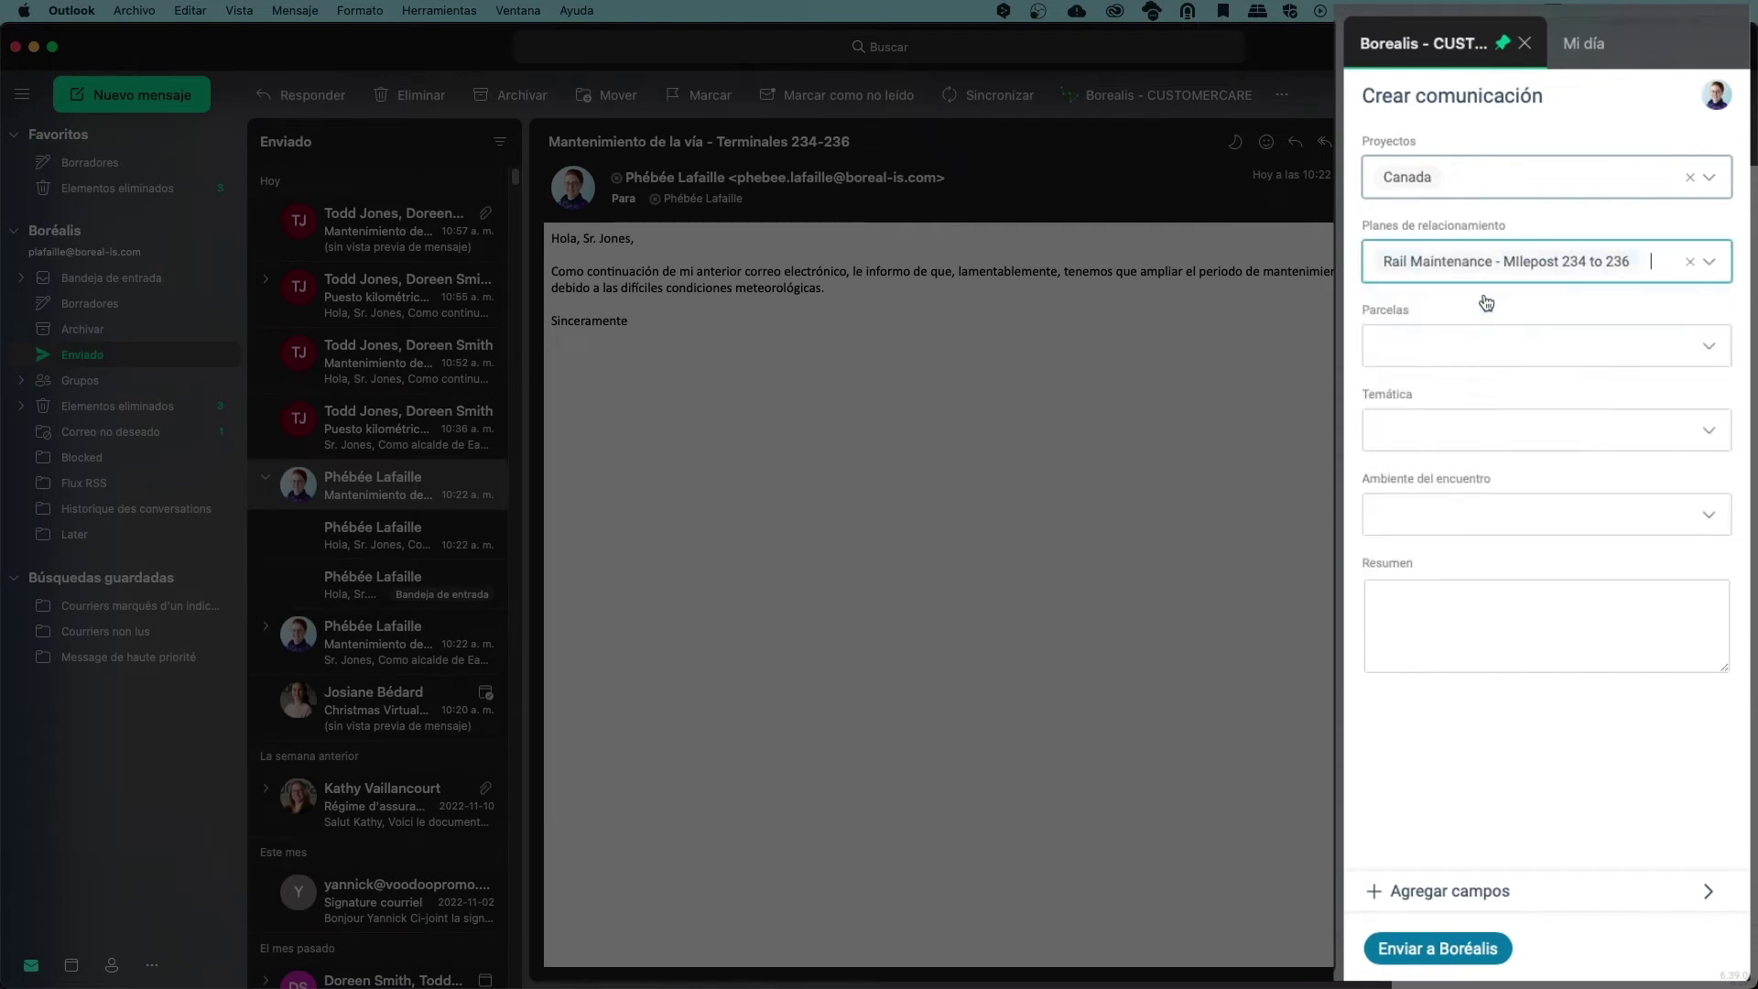
left_click(1463, 513)
left_click(1450, 553)
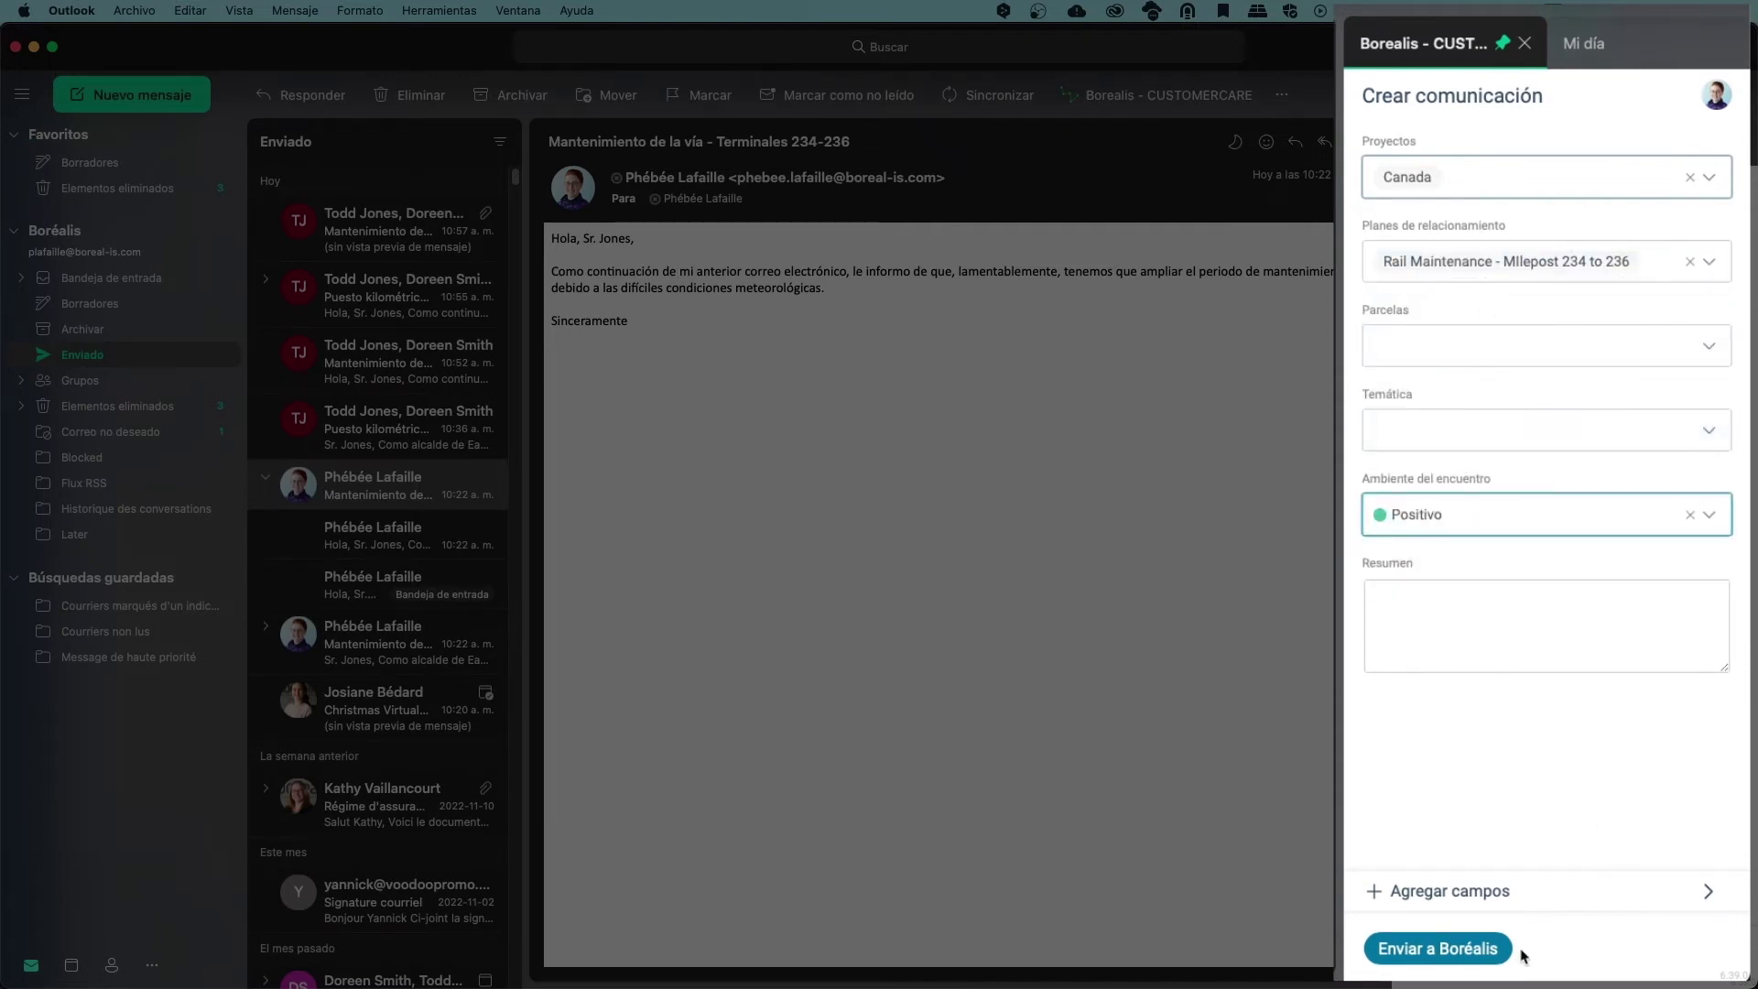
left_click(1437, 948)
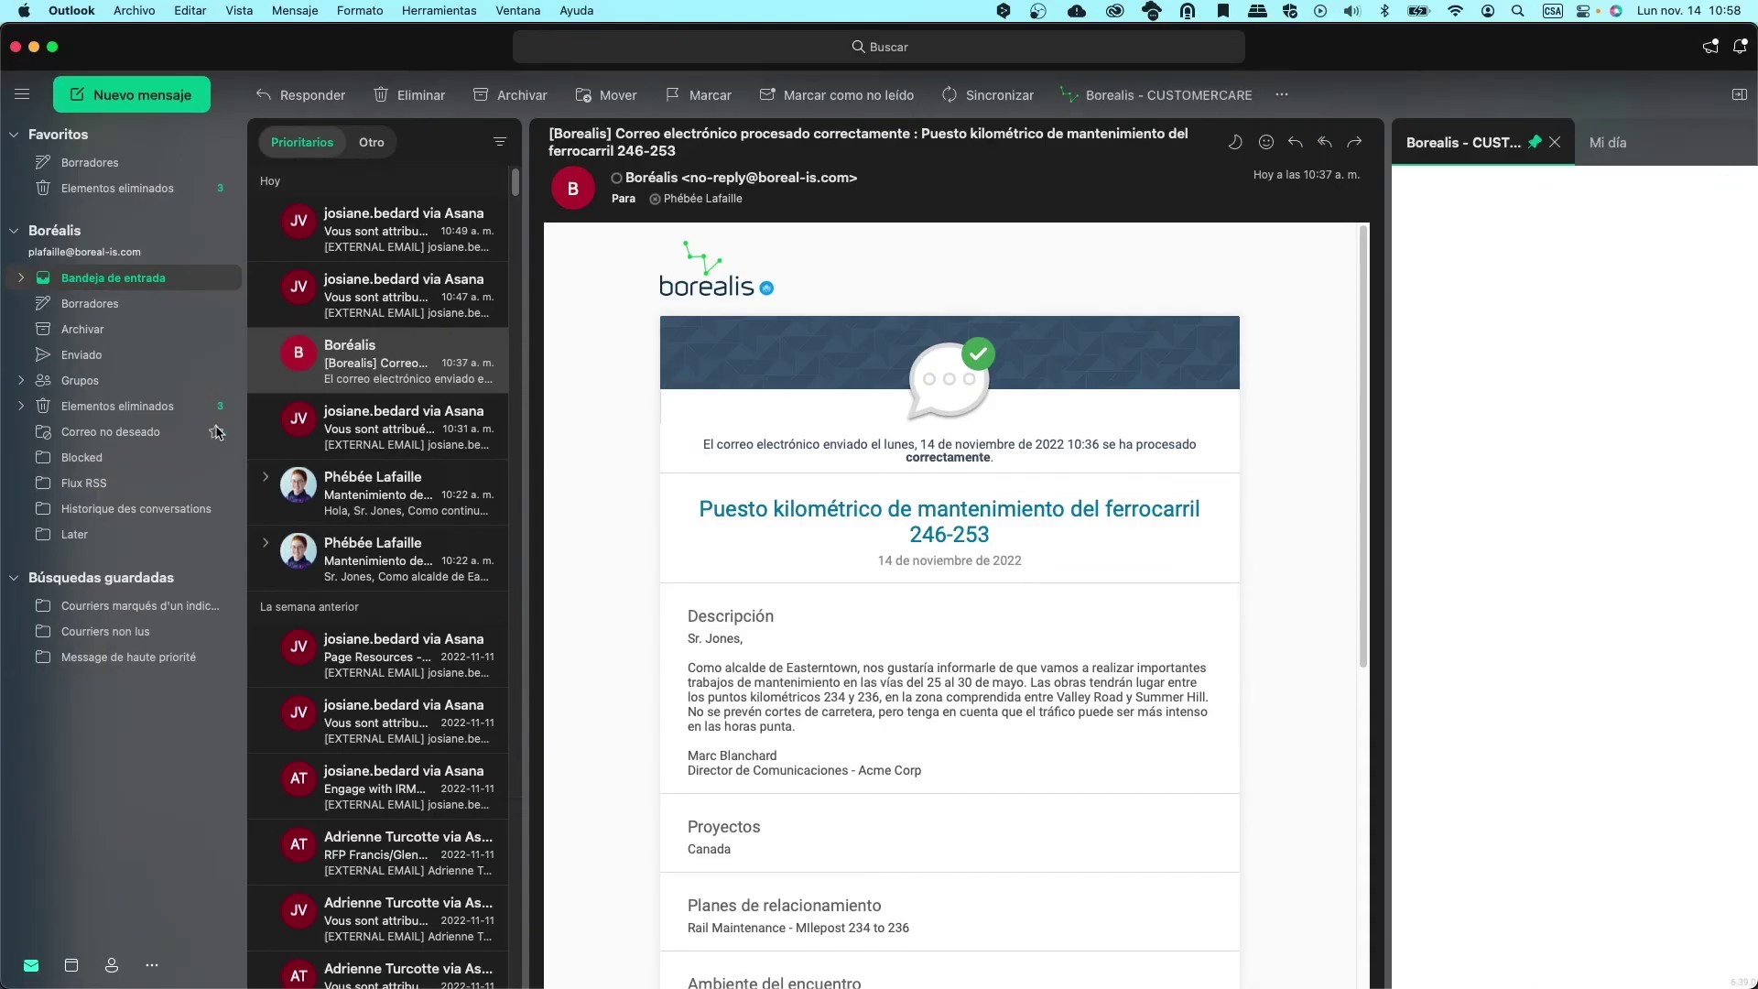
left_click(357, 494)
left_click(353, 569, "shift")
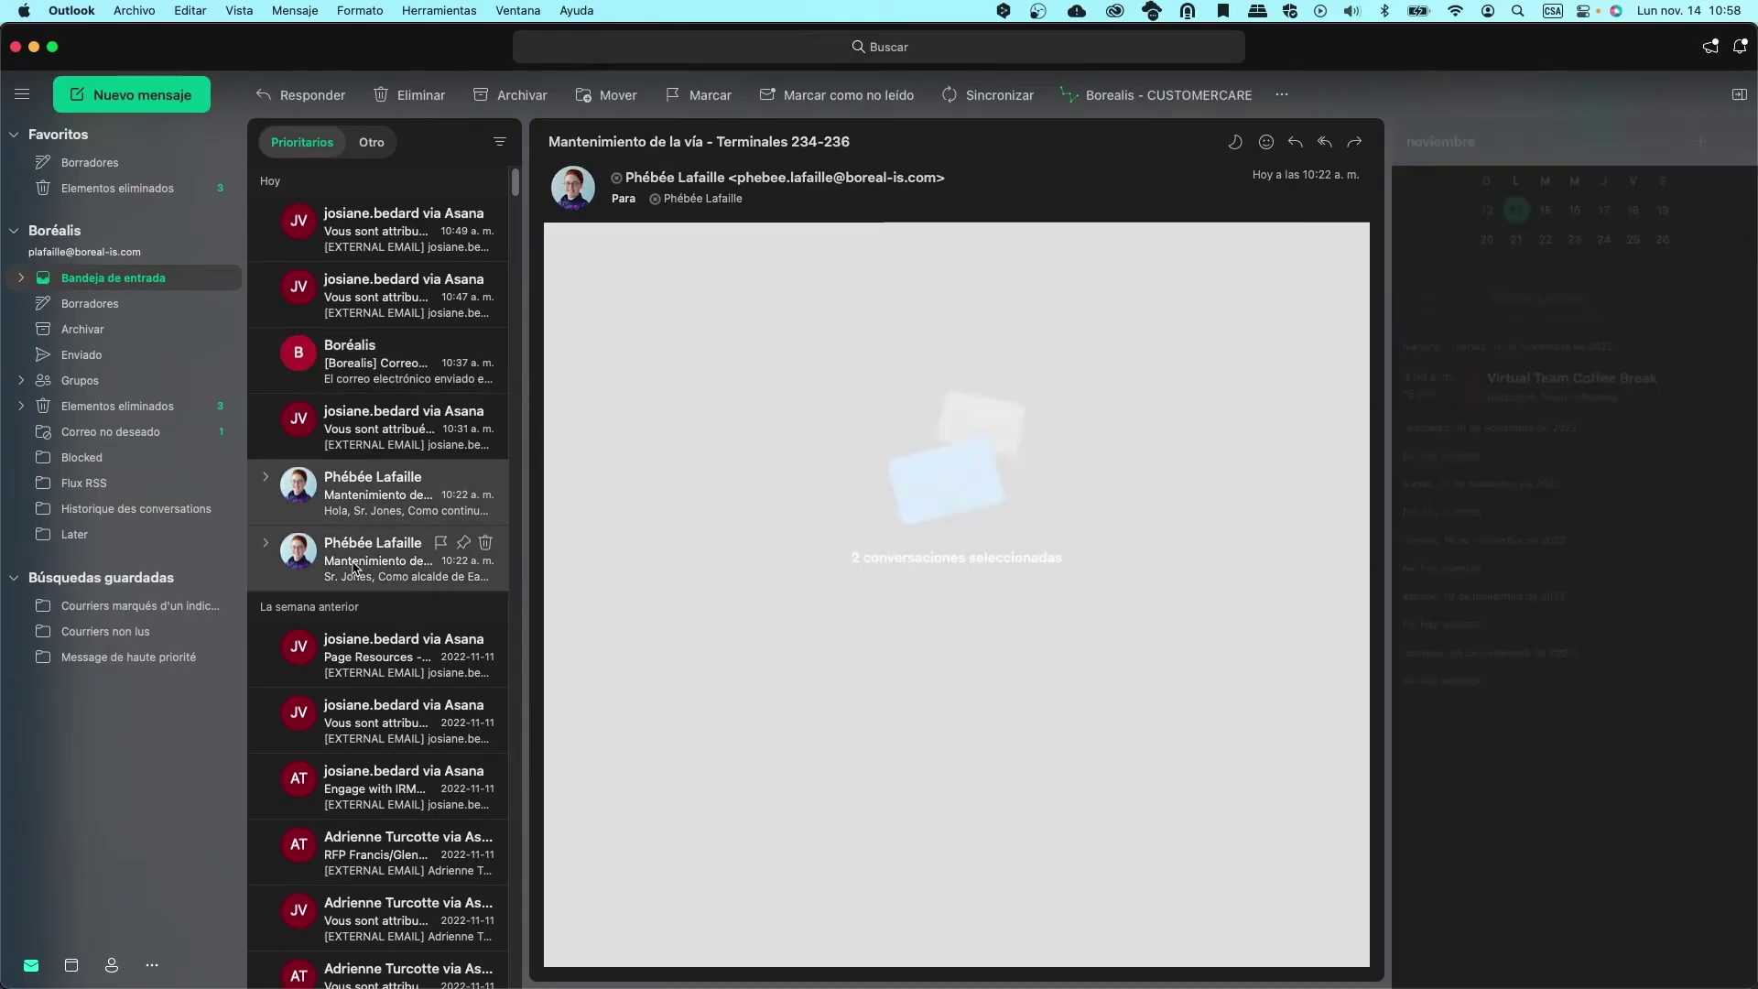
Forward the two selected track maintenance conversations together using Reenviar como datos adjuntos
right_click(360, 571)
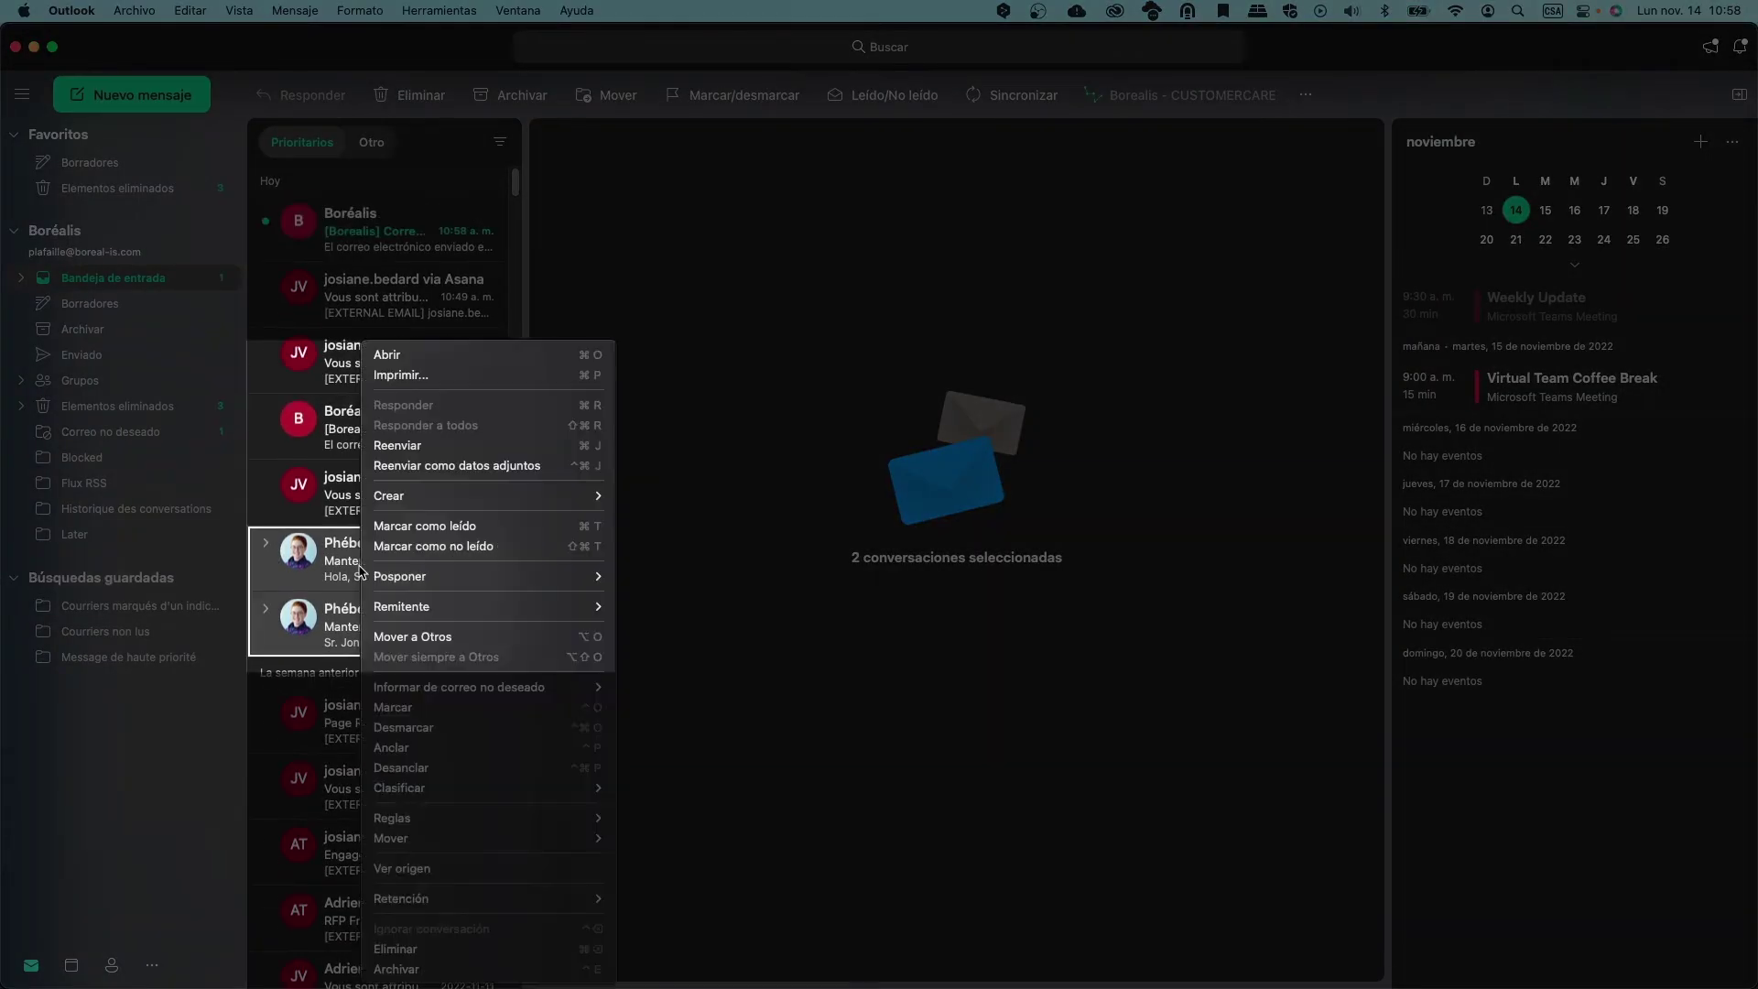
left_click(393, 445)
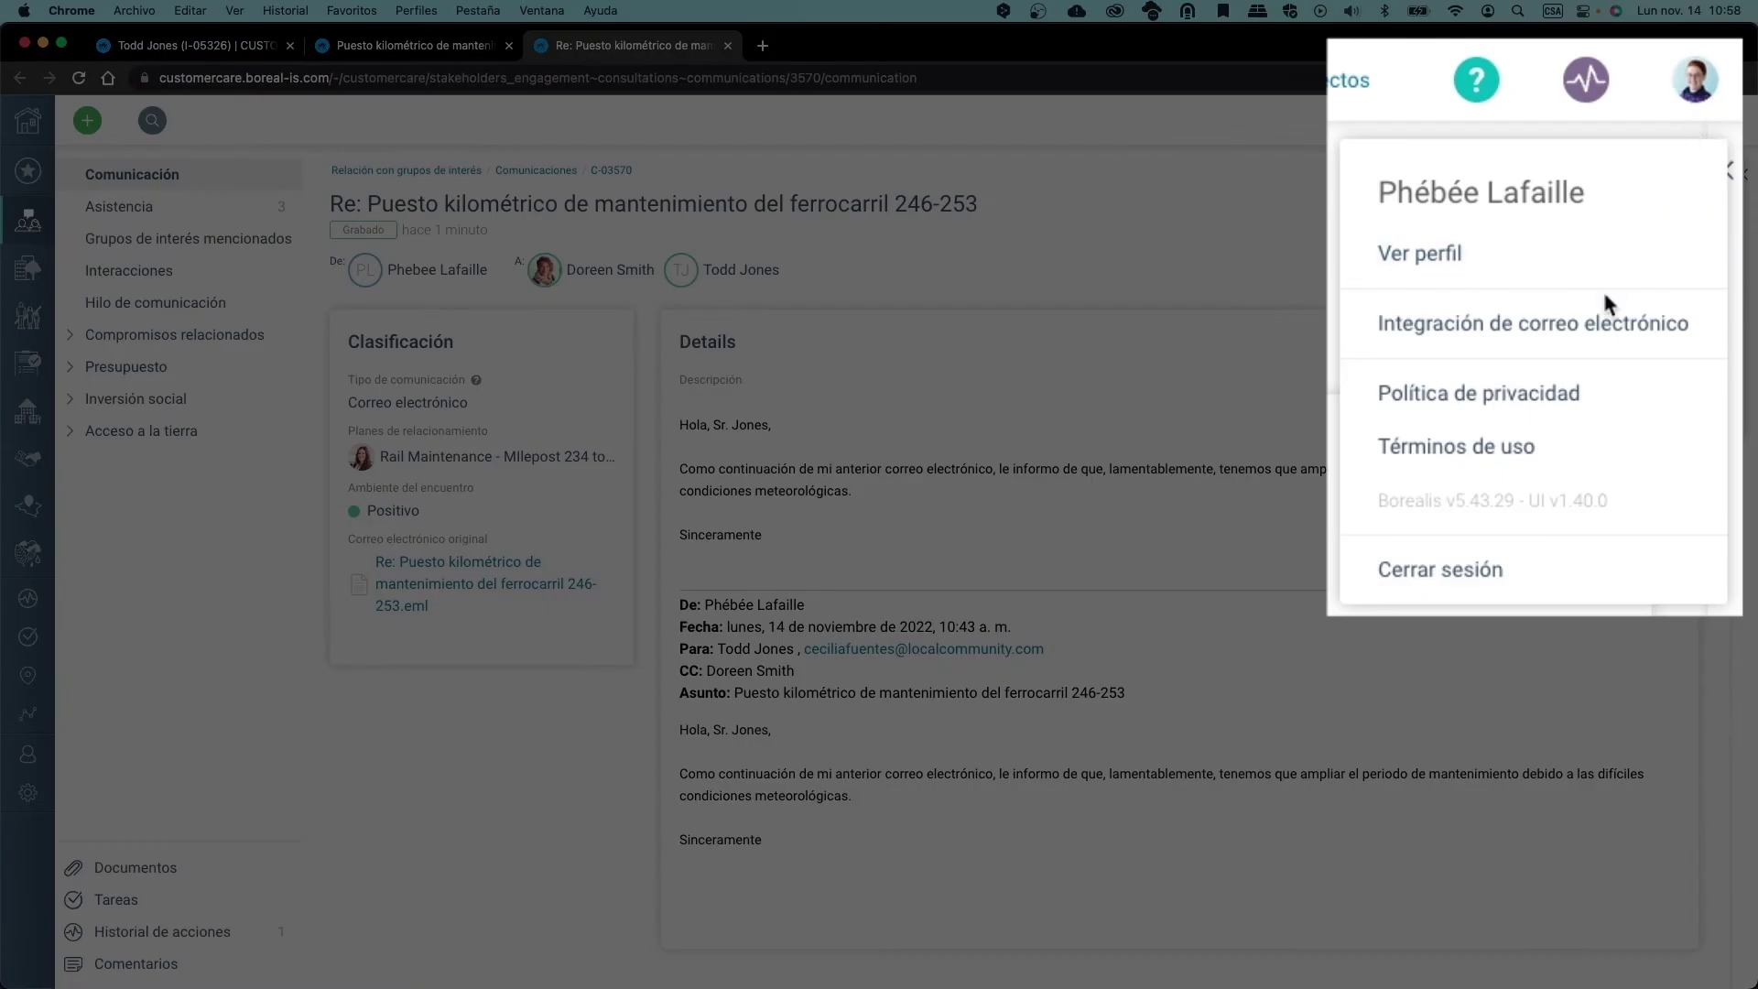
In Integración de correo electrónico, highlight Borealis's batch-sending email address
left_click(1603, 328)
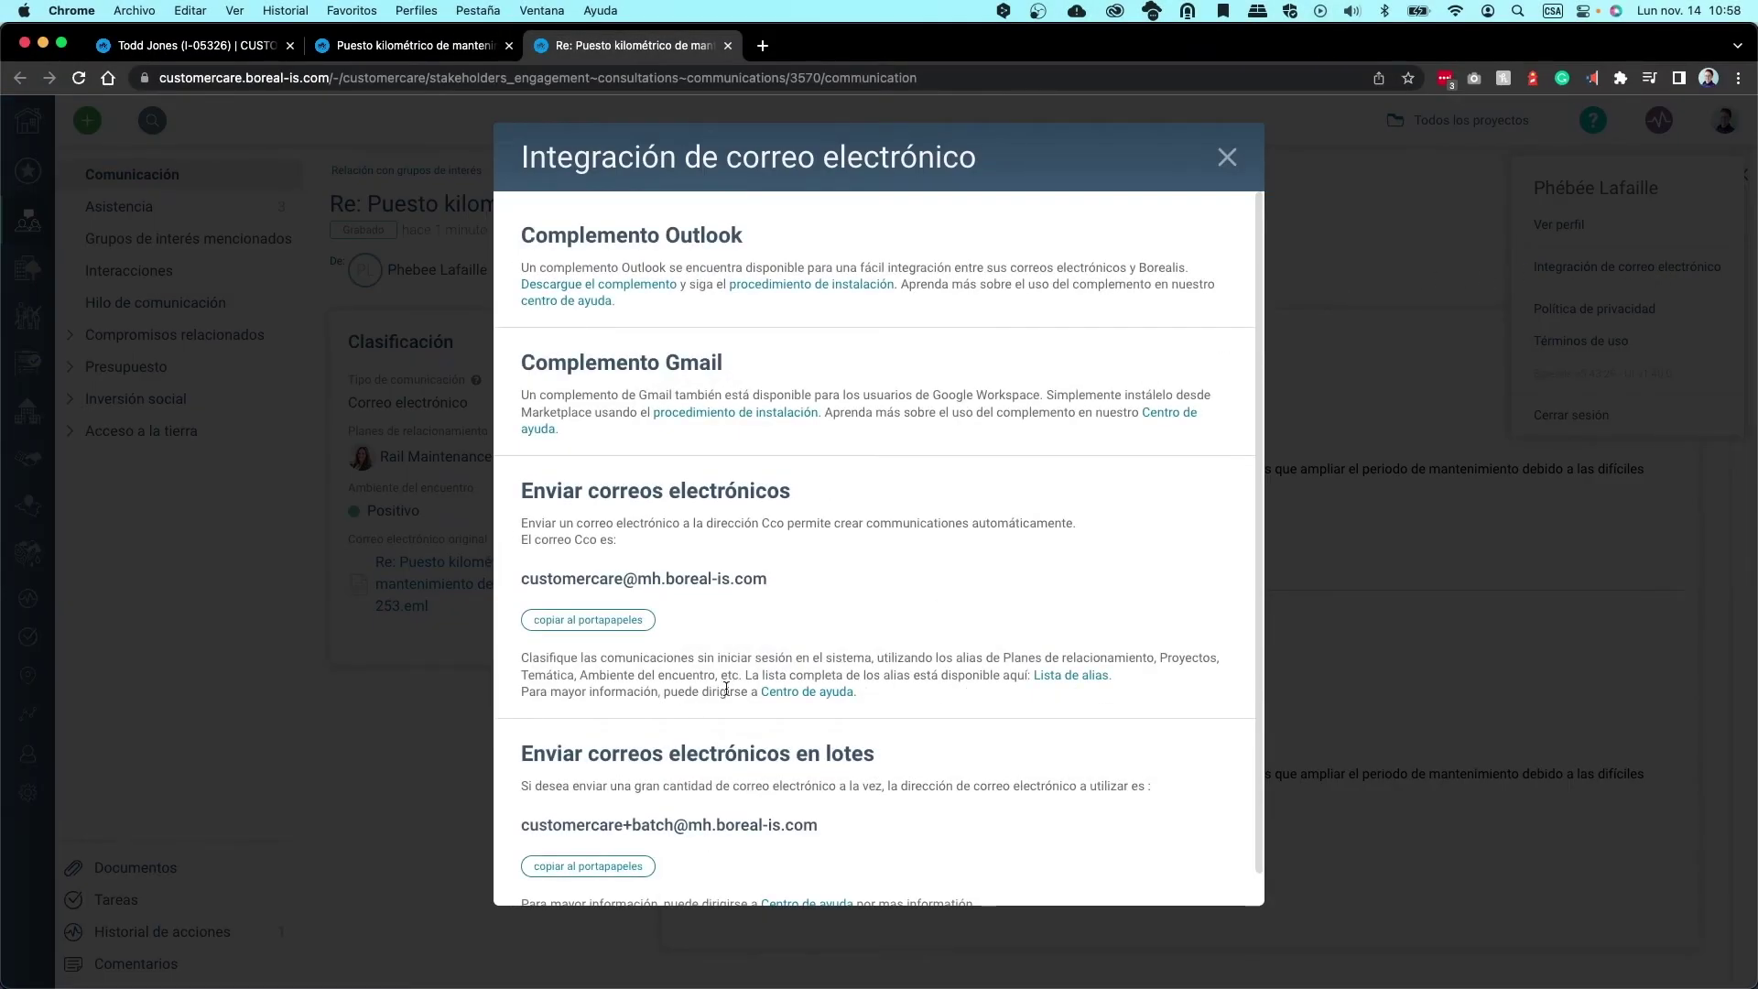
scroll(706, 786, "down", 1)
left_click_drag(842, 820, 411, 829)
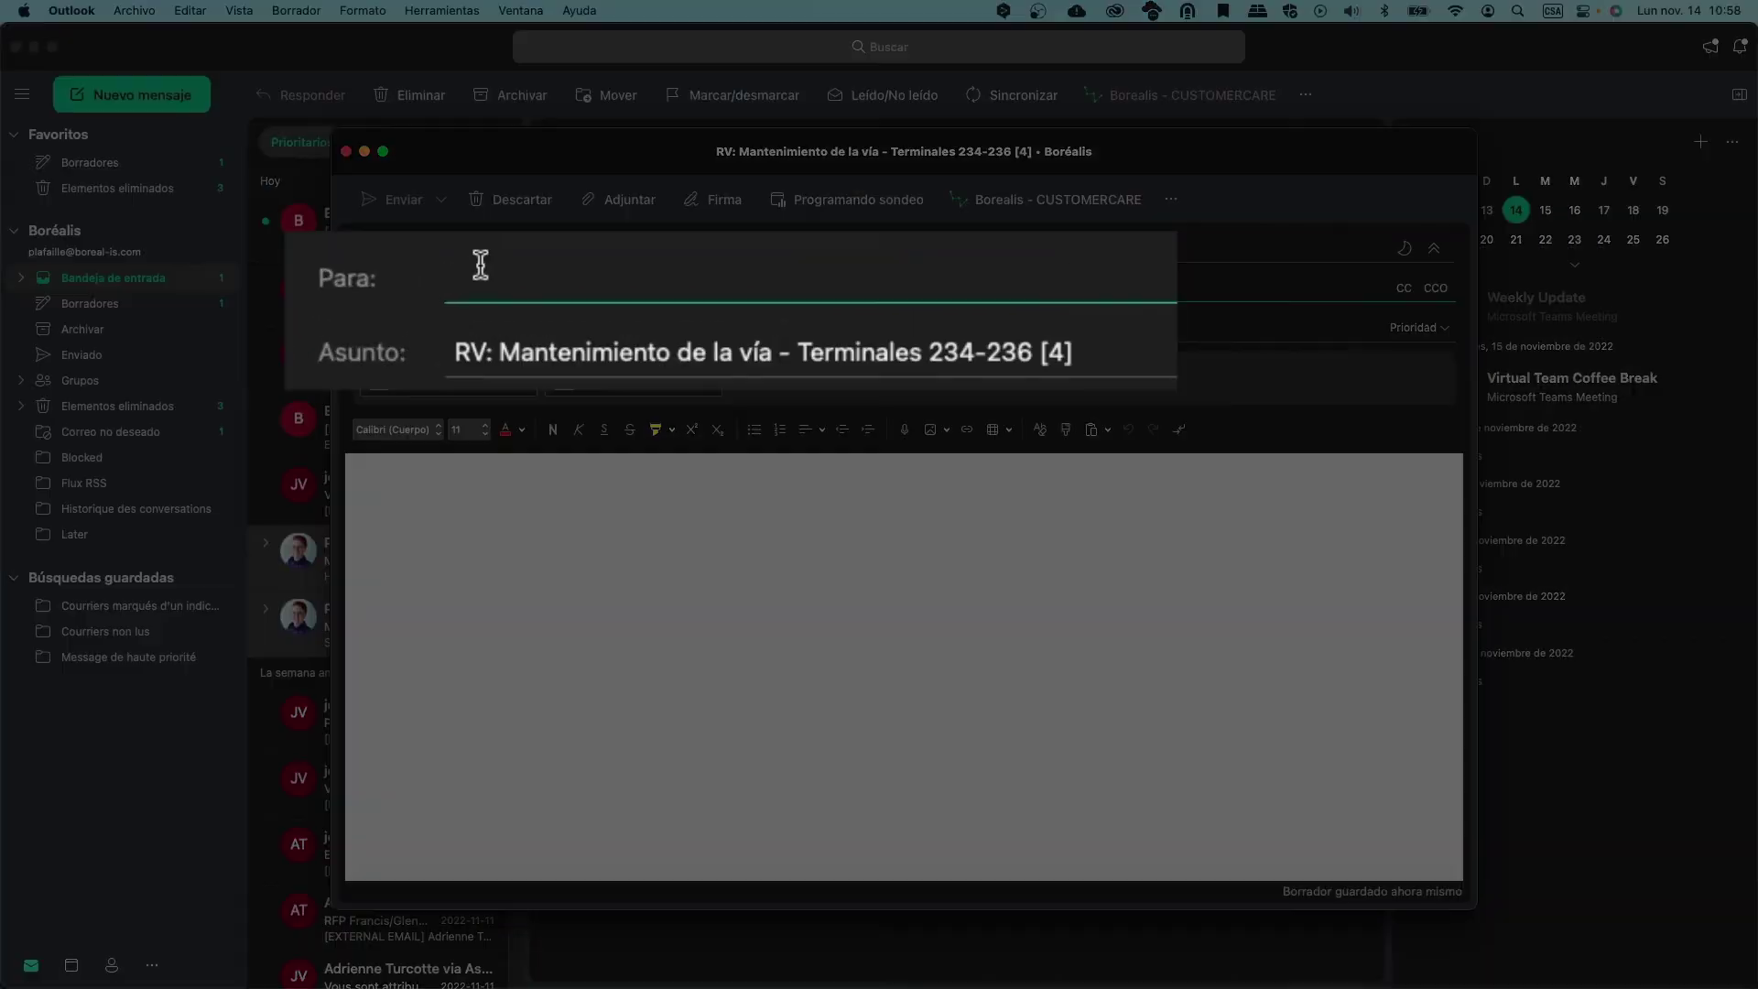
Paste the Borealis batch address as recipient and tag the forward with project Canada
key("super+v")
left_click(1052, 200)
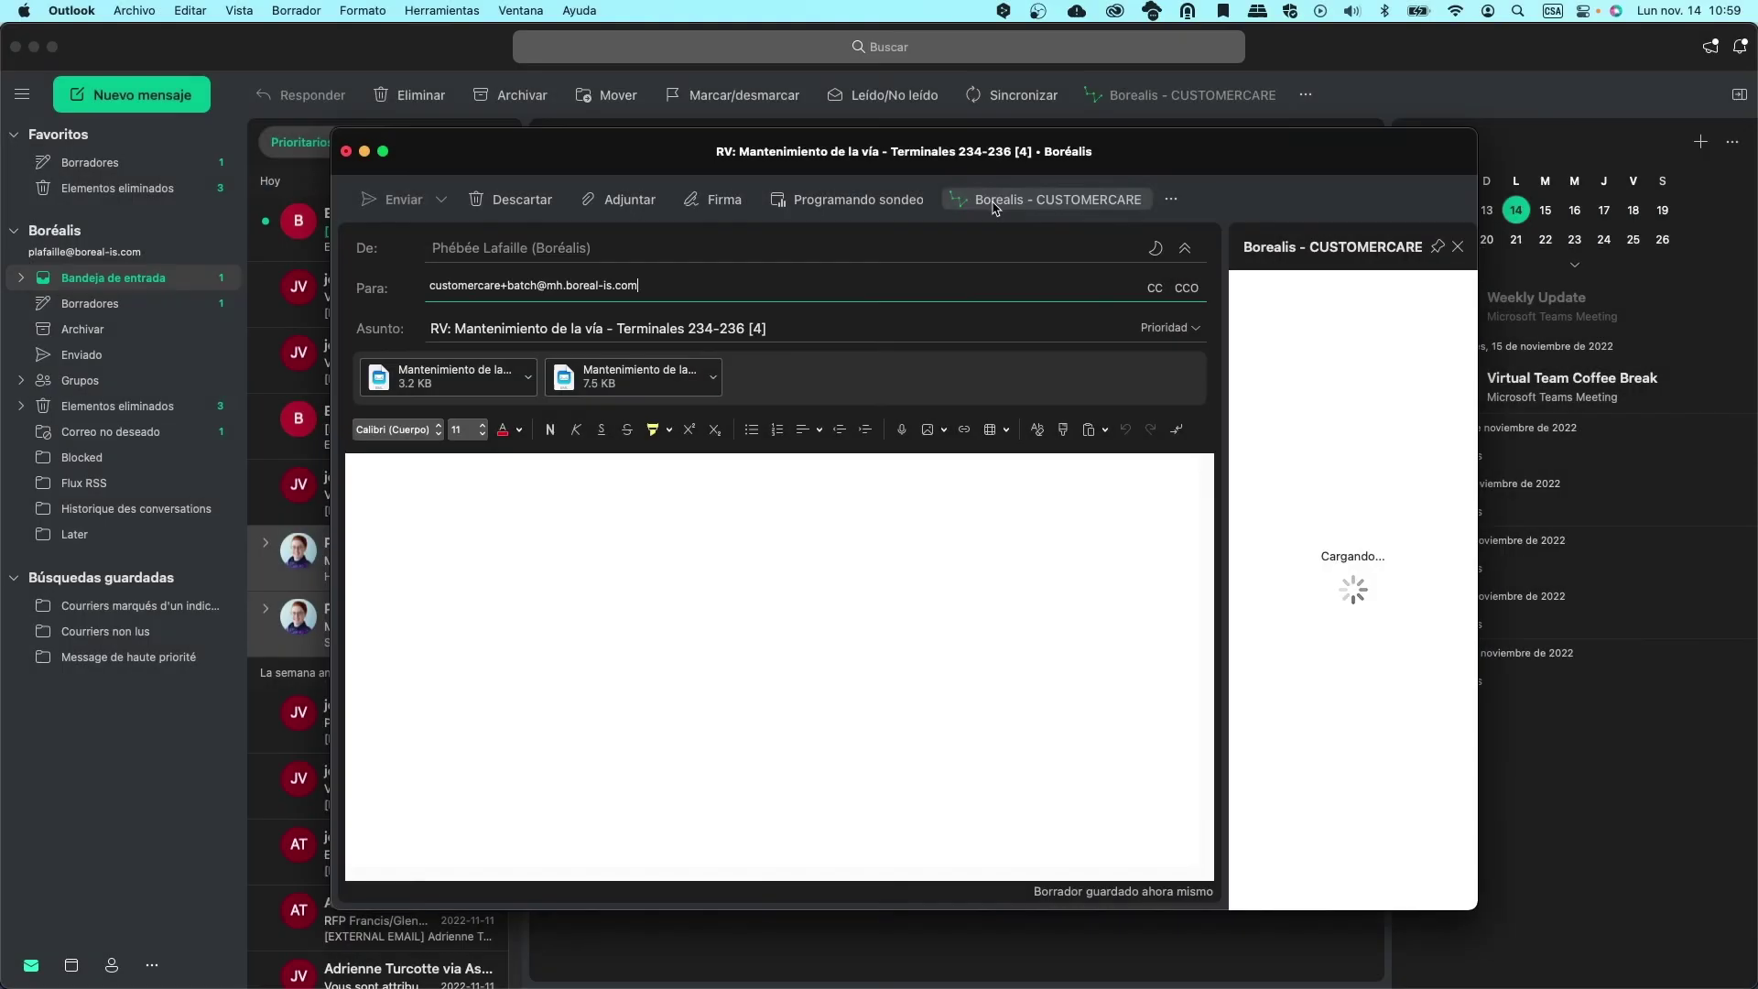
left_click(1259, 560)
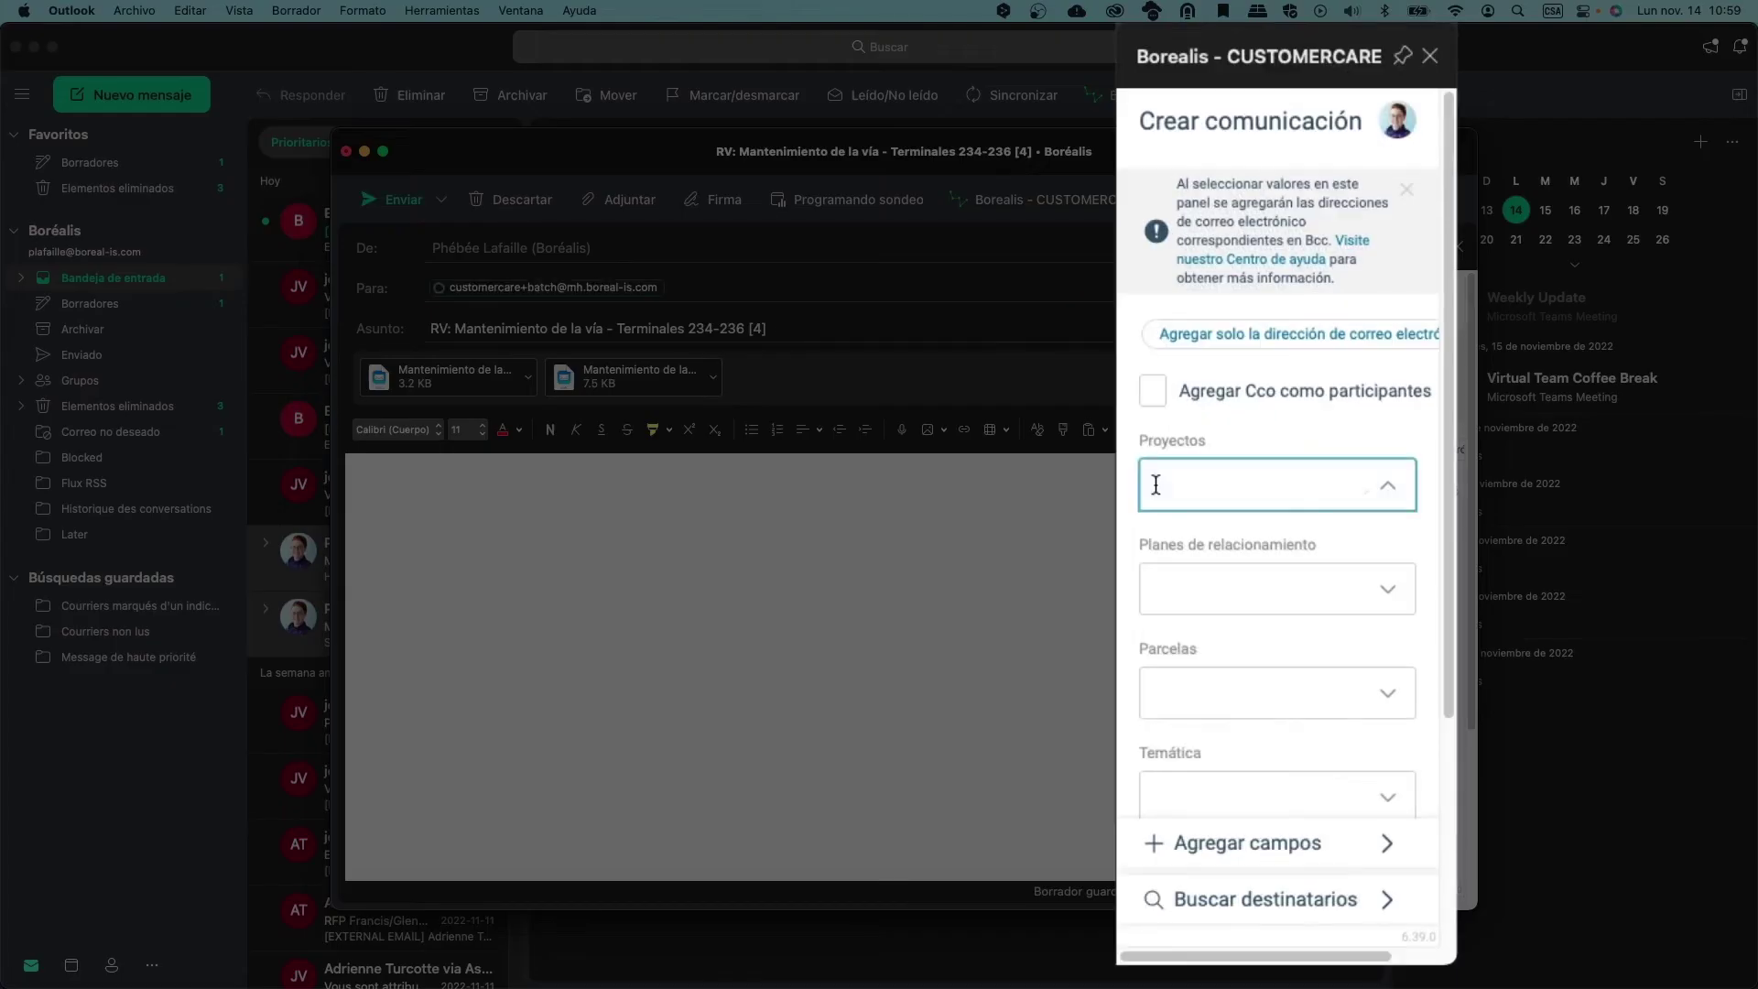
left_click(1301, 711)
Set the Rail Maintenance engagement plan and Positivo meeting mood, then send the forward
left_click(1216, 537)
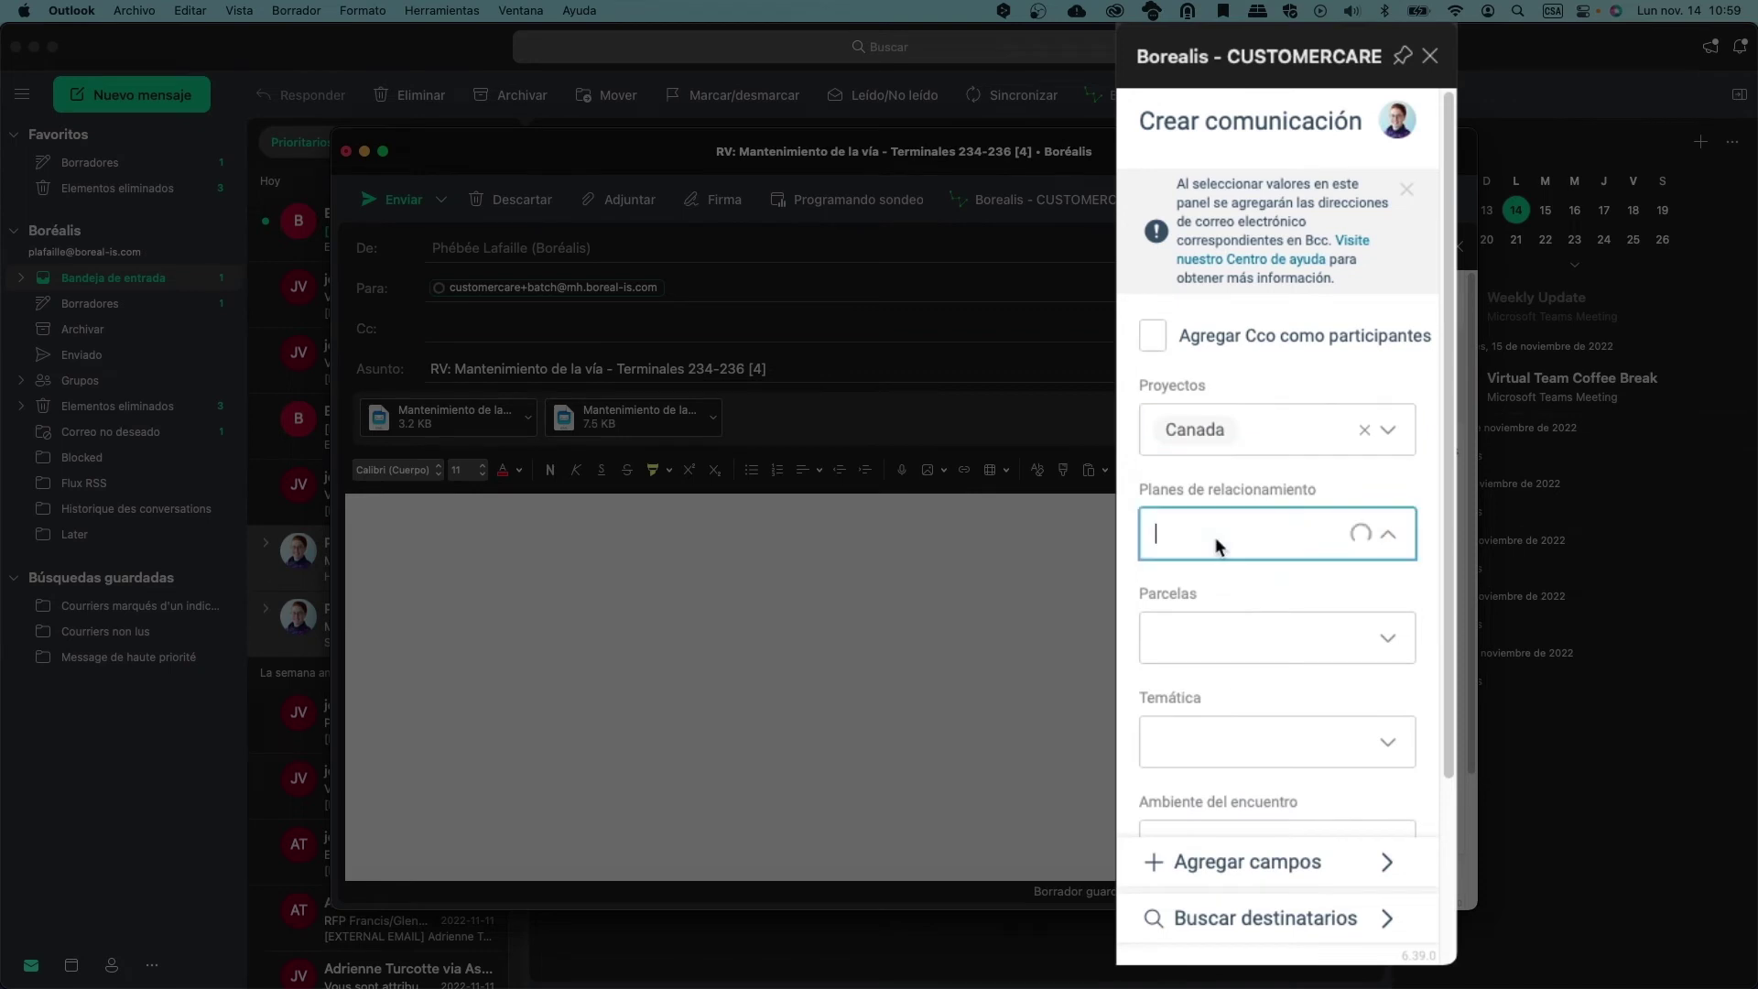
left_click(1219, 580)
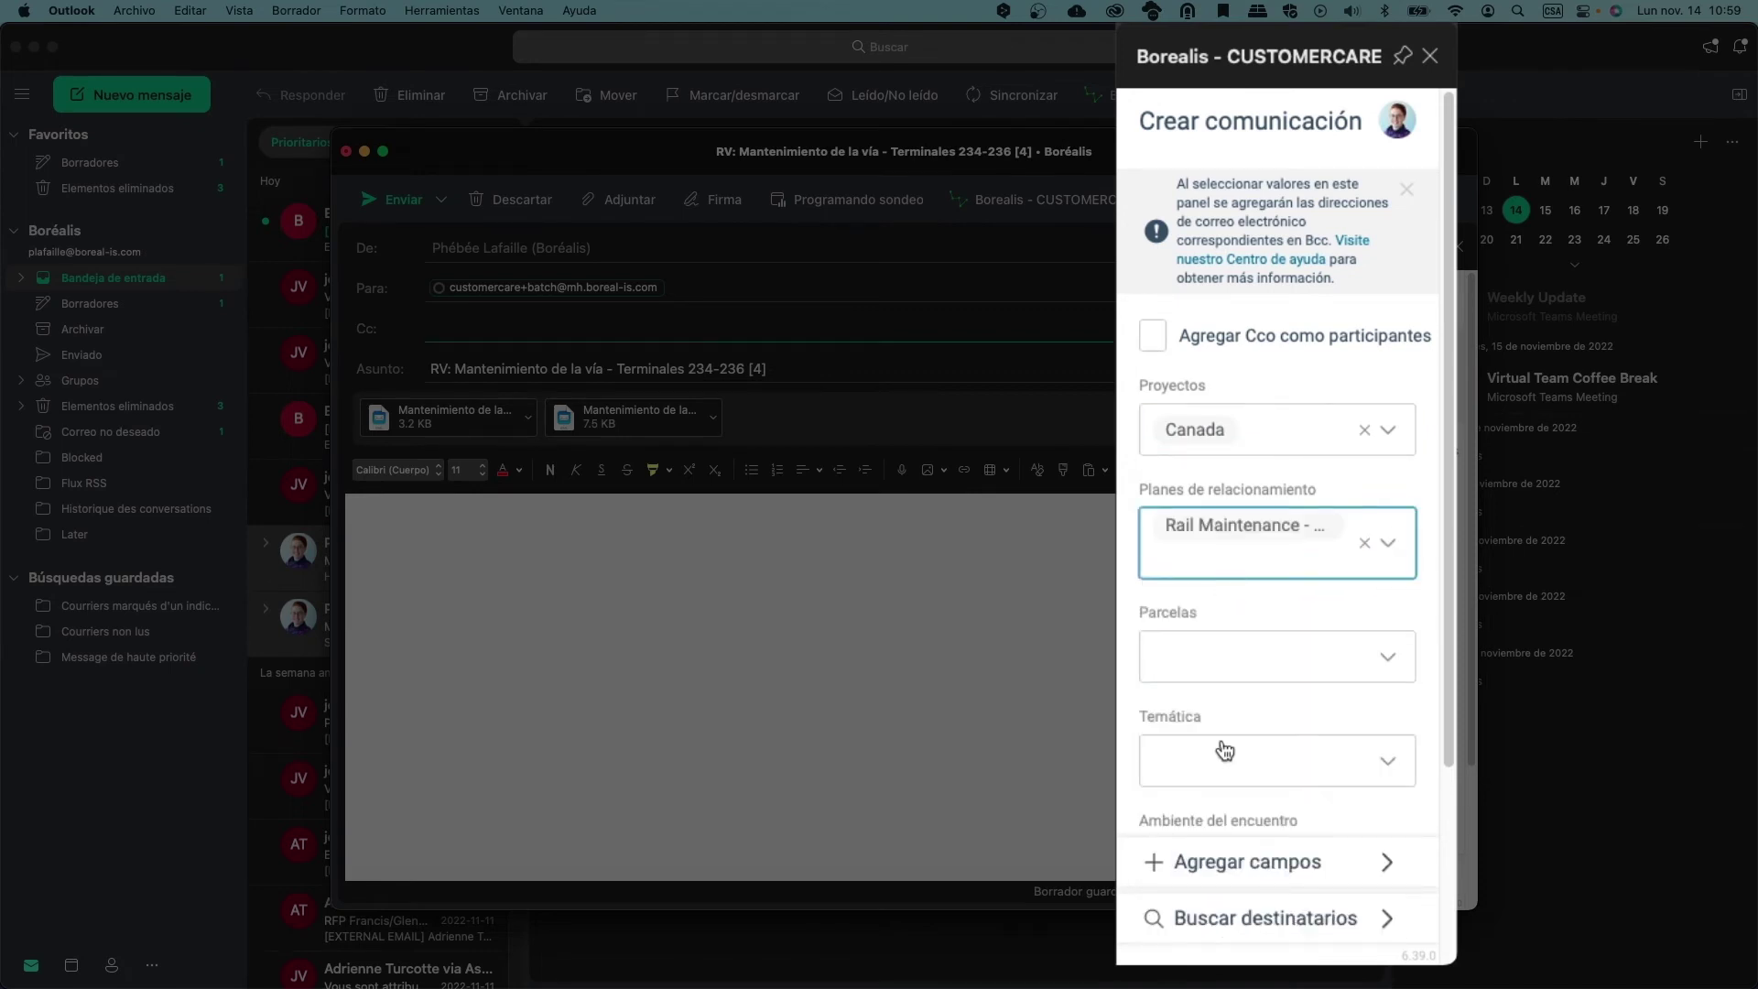
scroll(1224, 711, "down", 3)
left_click(1213, 668)
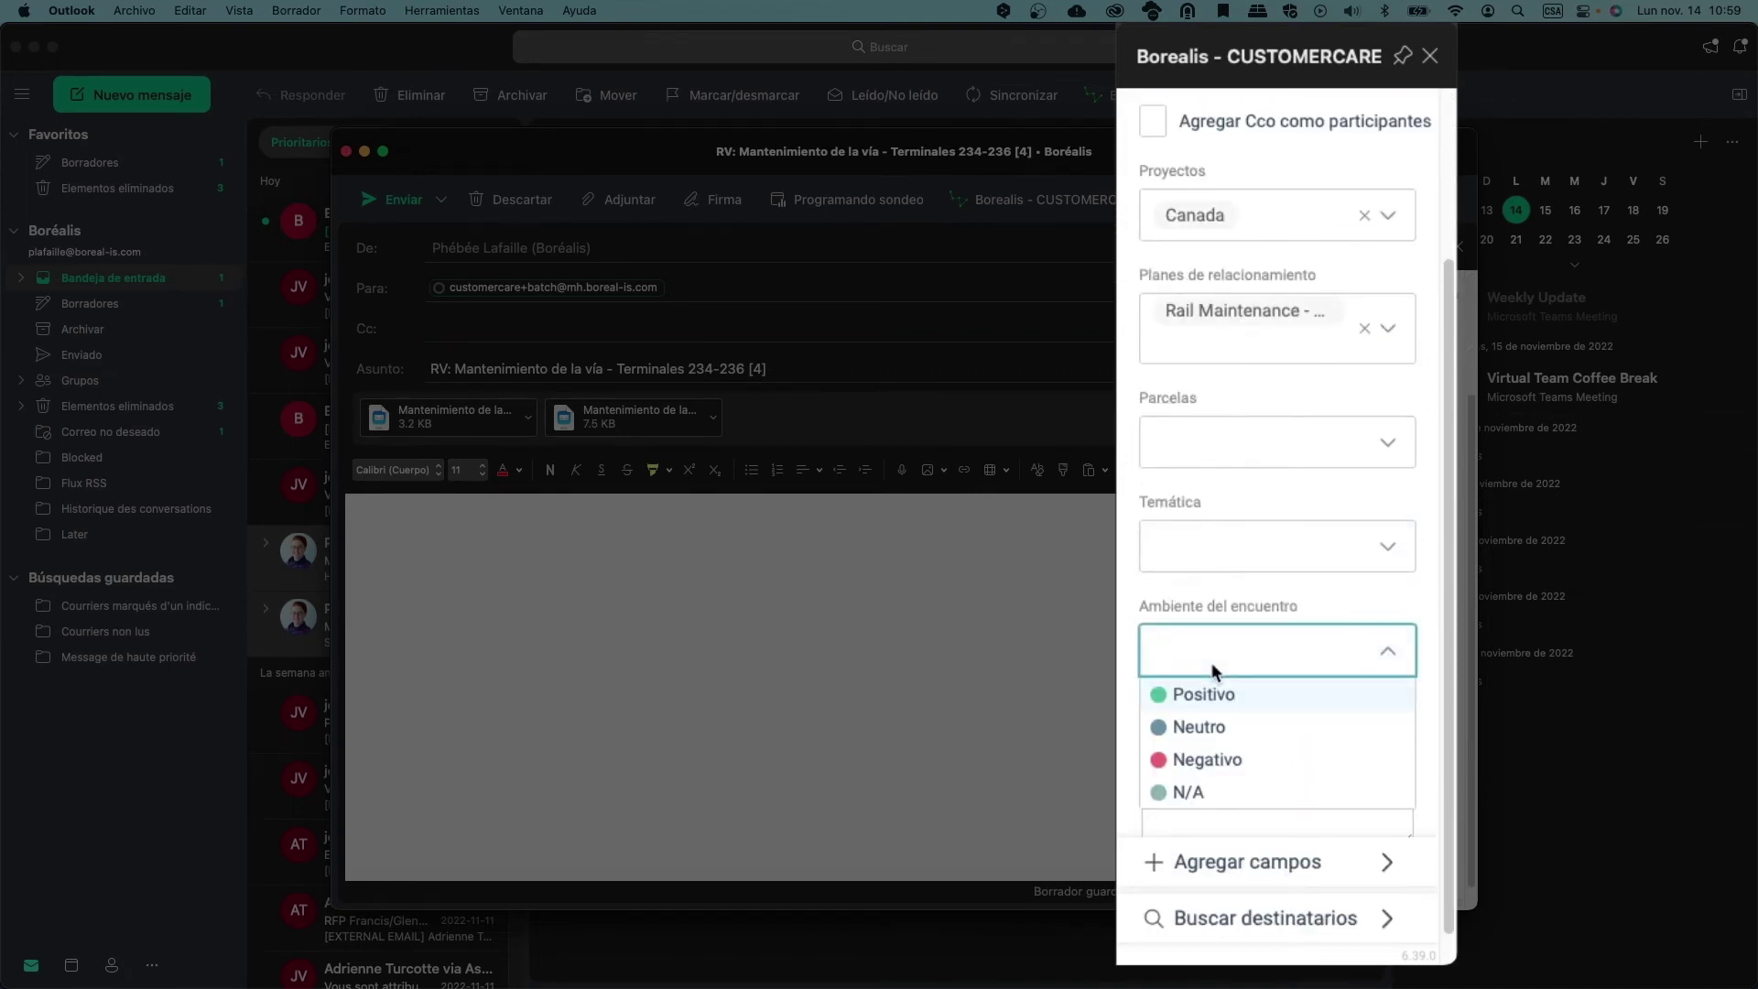
left_click(1211, 693)
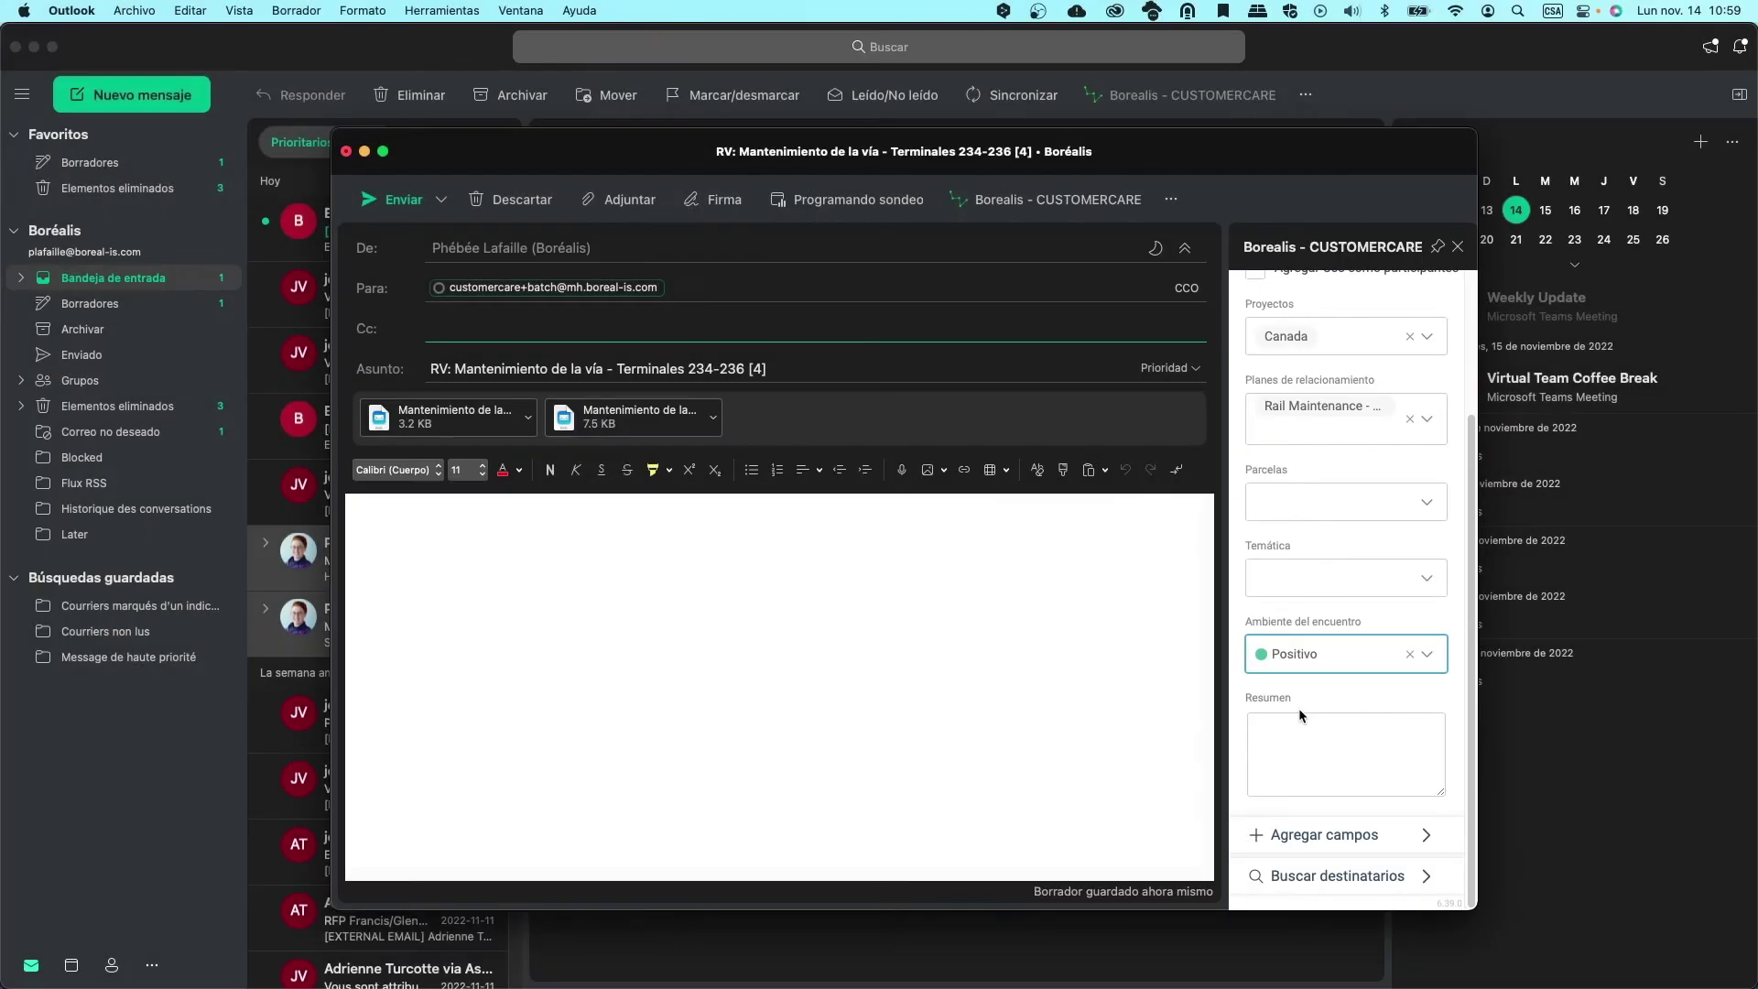
left_click(384, 199)
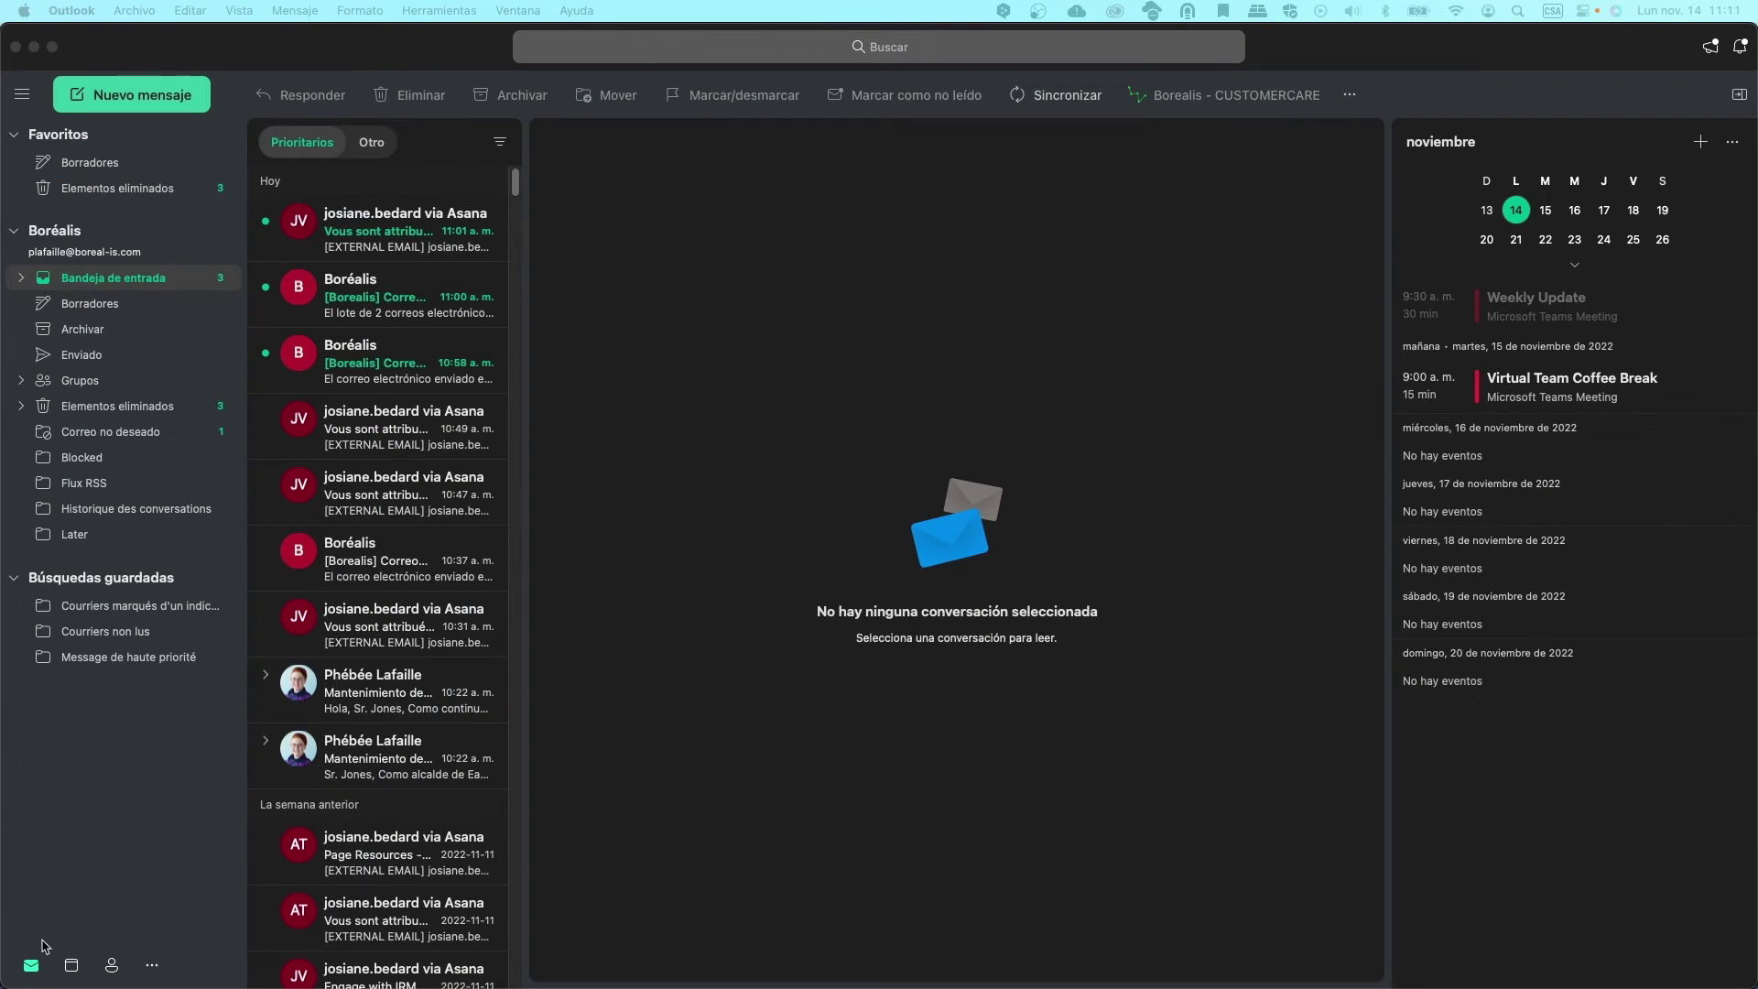
Open the Seguimiento meeting in the calendar and add the Tipo de comunicación field in Borealis
left_click(72, 964)
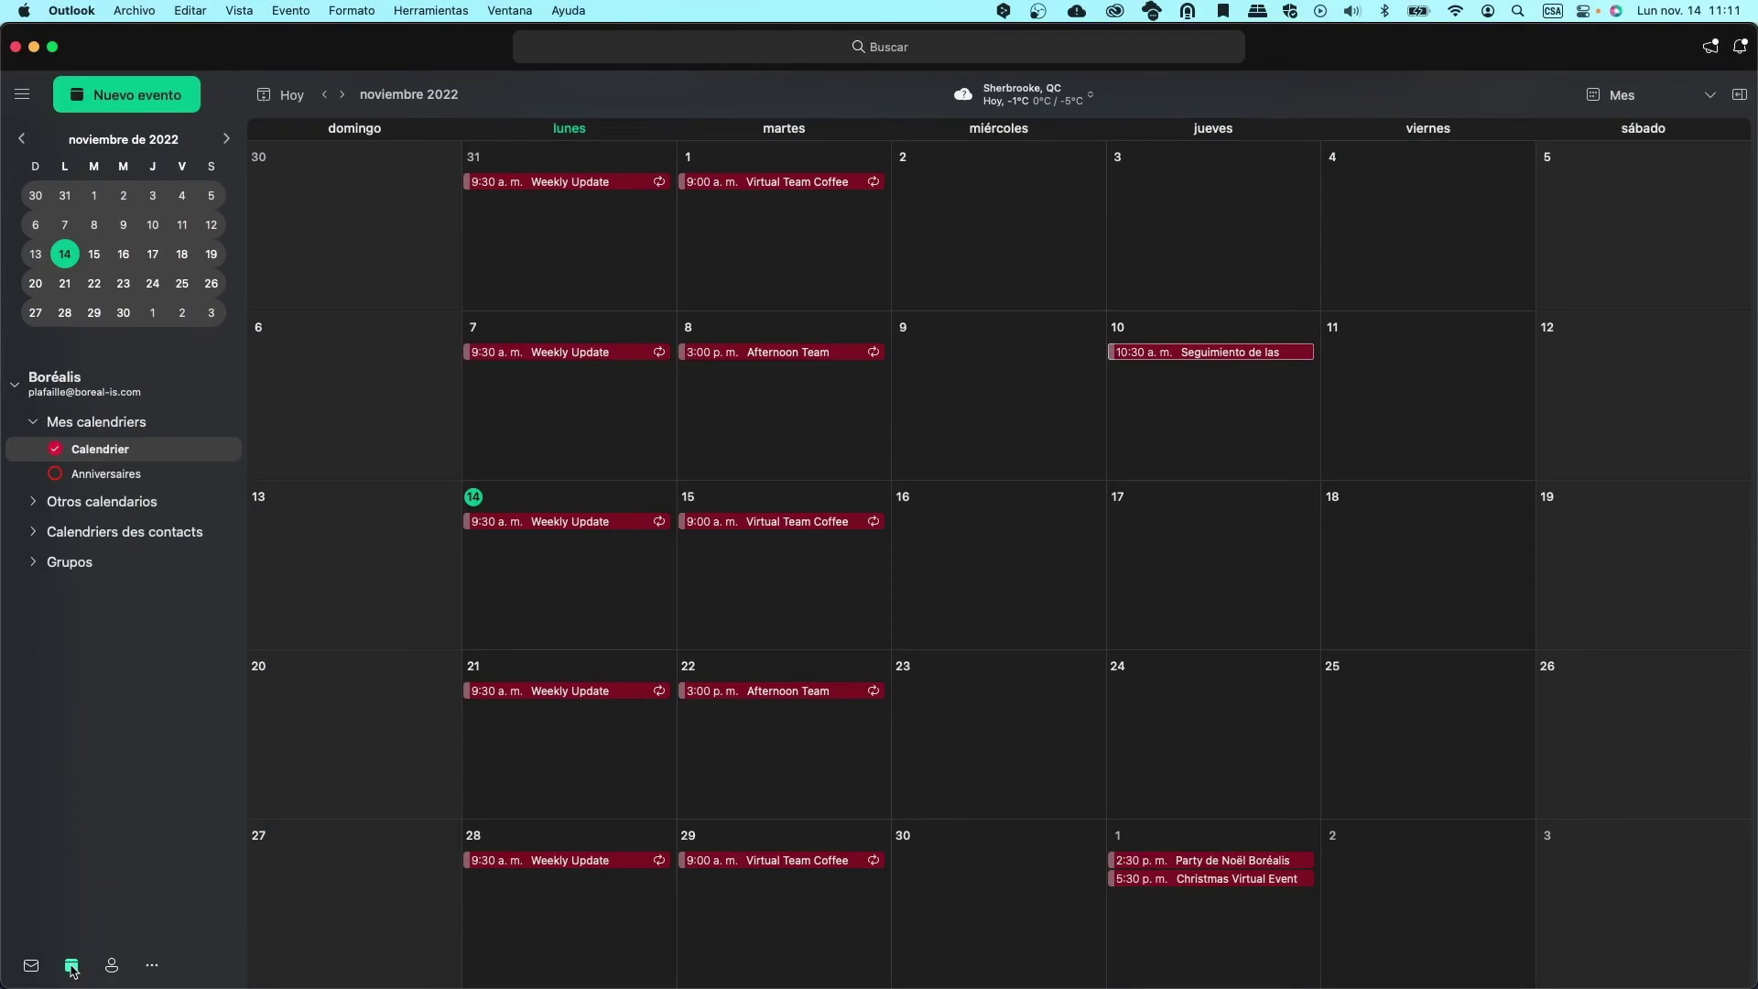
double_click(1146, 354)
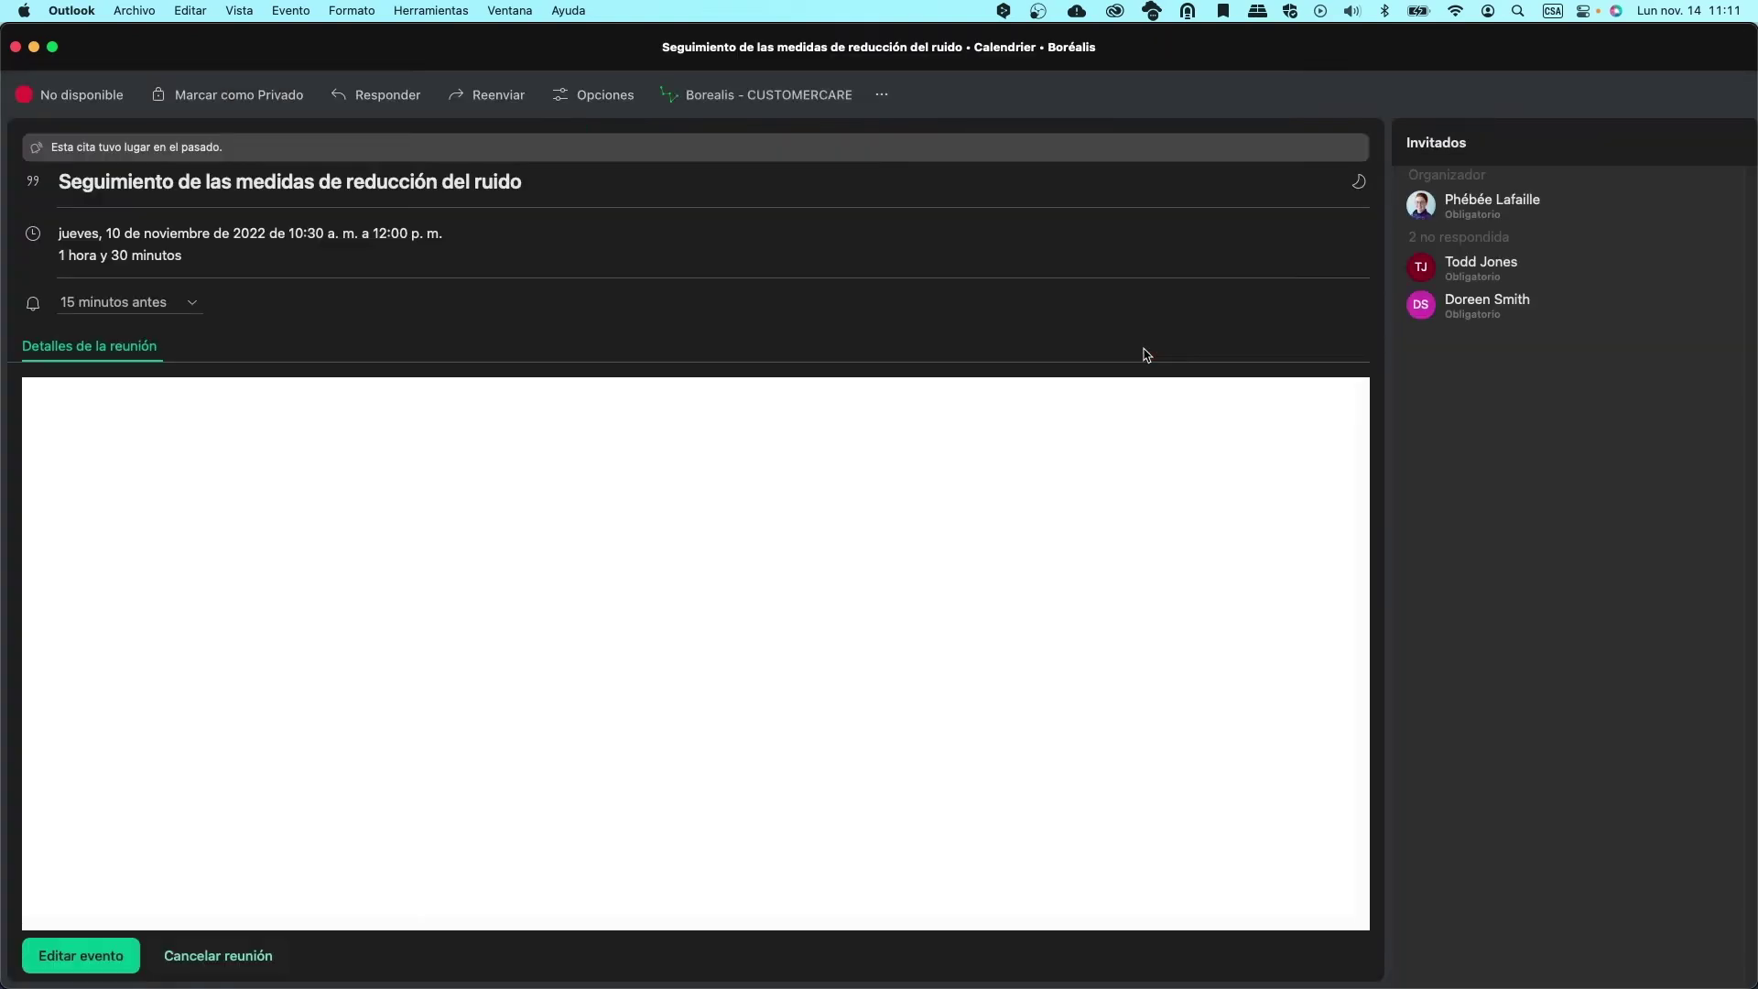
left_click(835, 102)
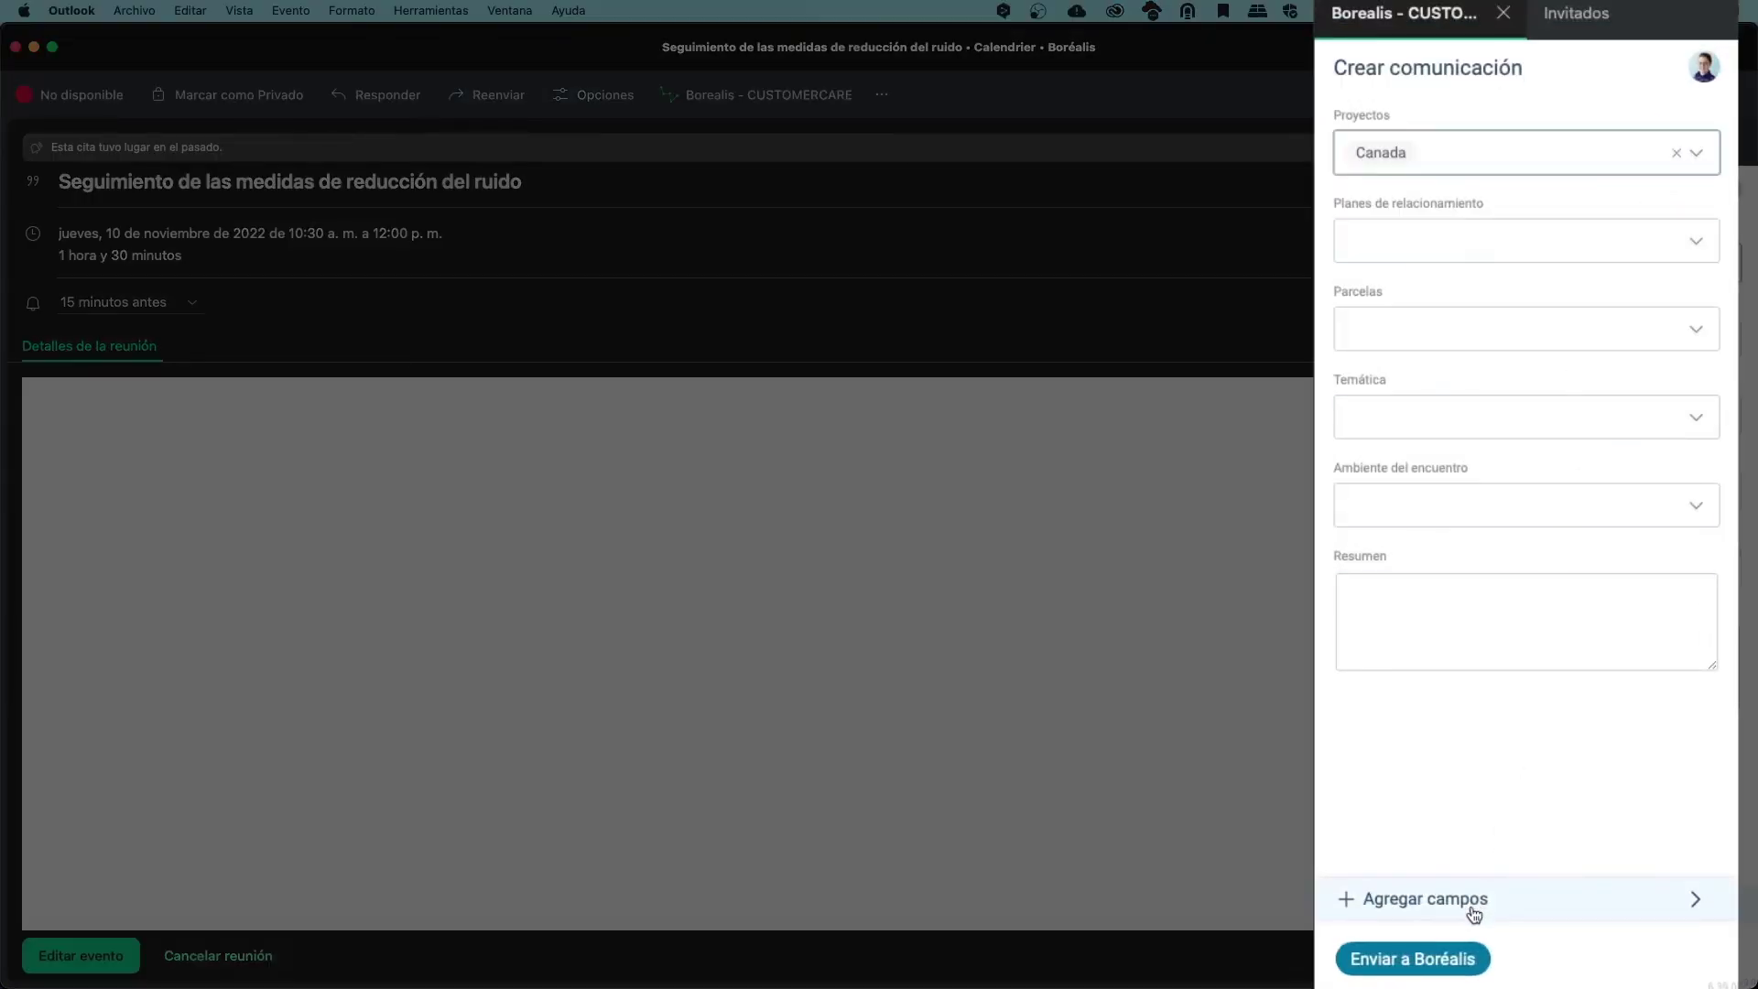
left_click(1474, 909)
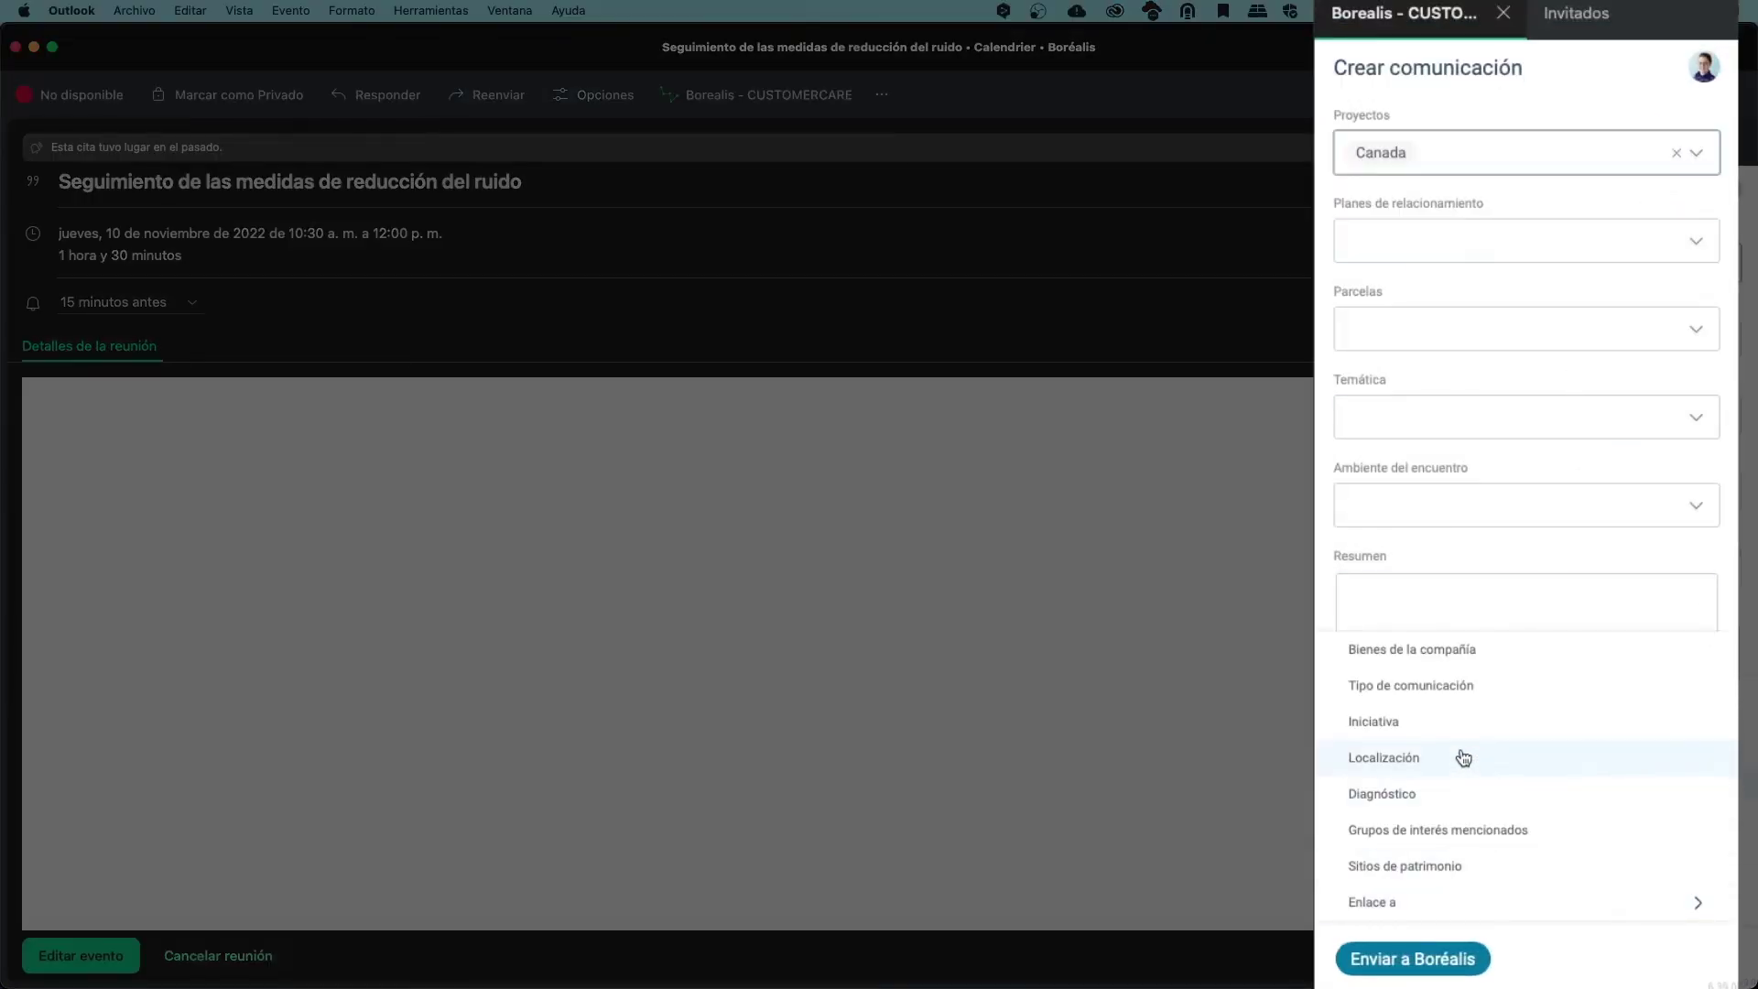
left_click(1455, 686)
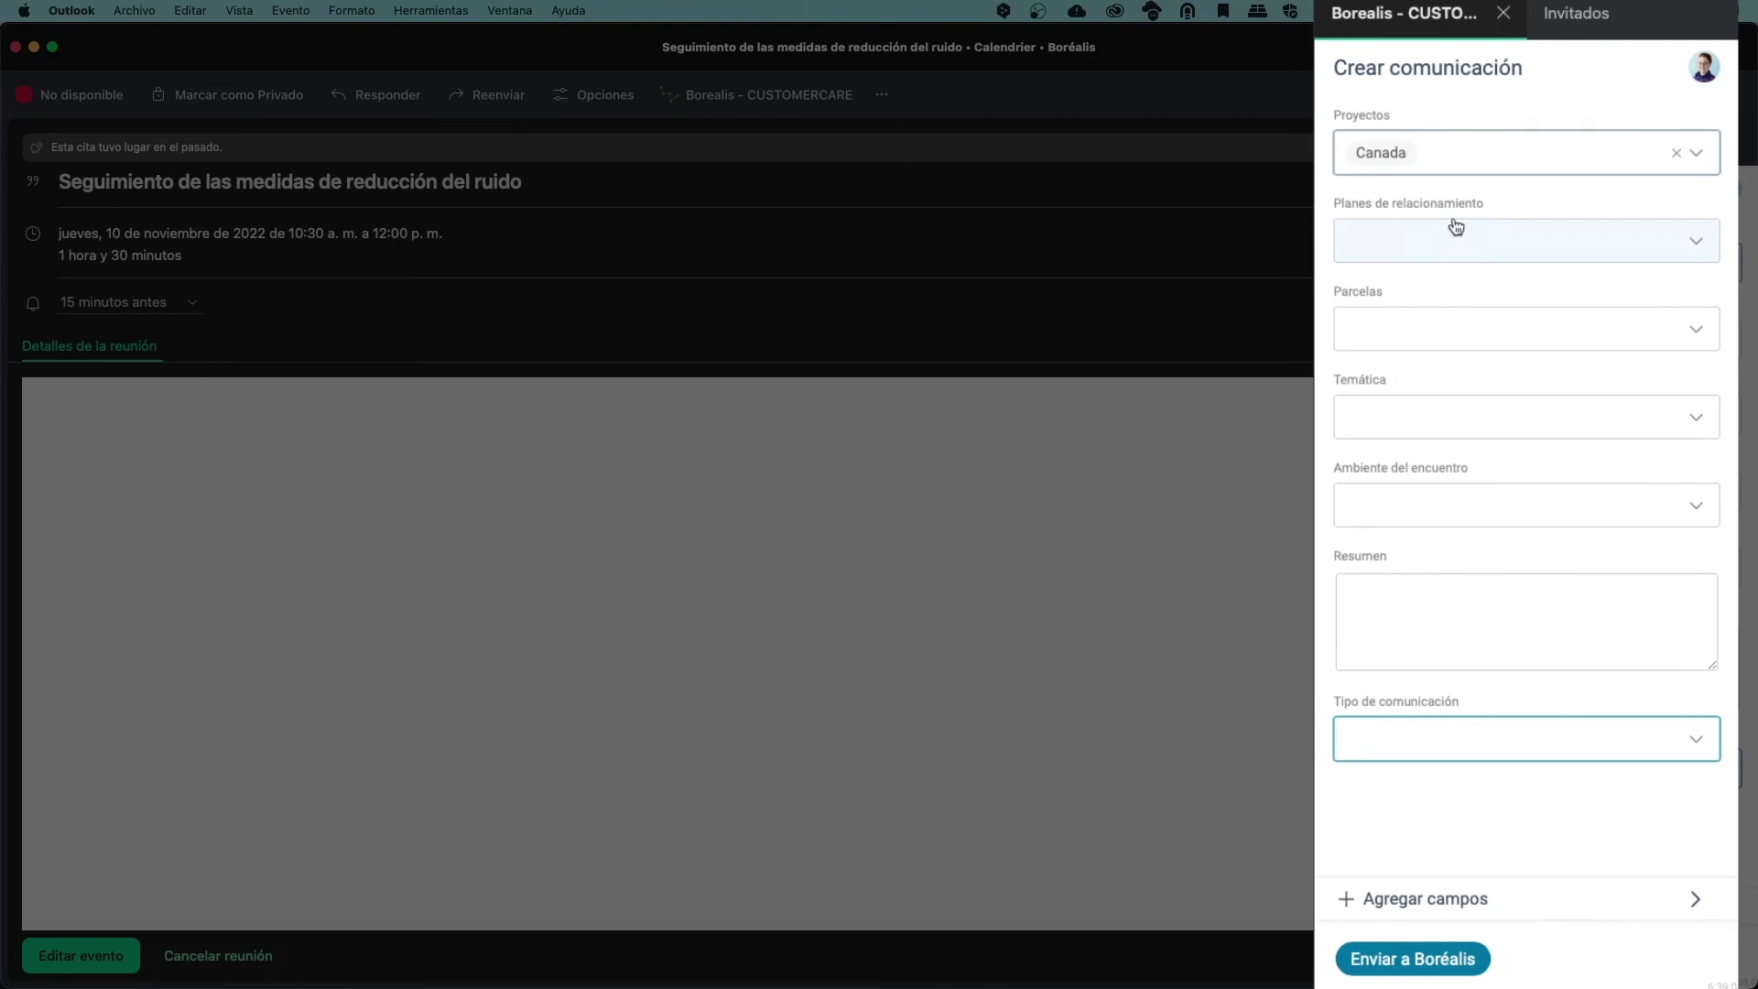
Set plan Rail Maintenance - MIlepost 234 to 236, mood Positivo, type Teams, submit and view in Borealis
left_click(1448, 240)
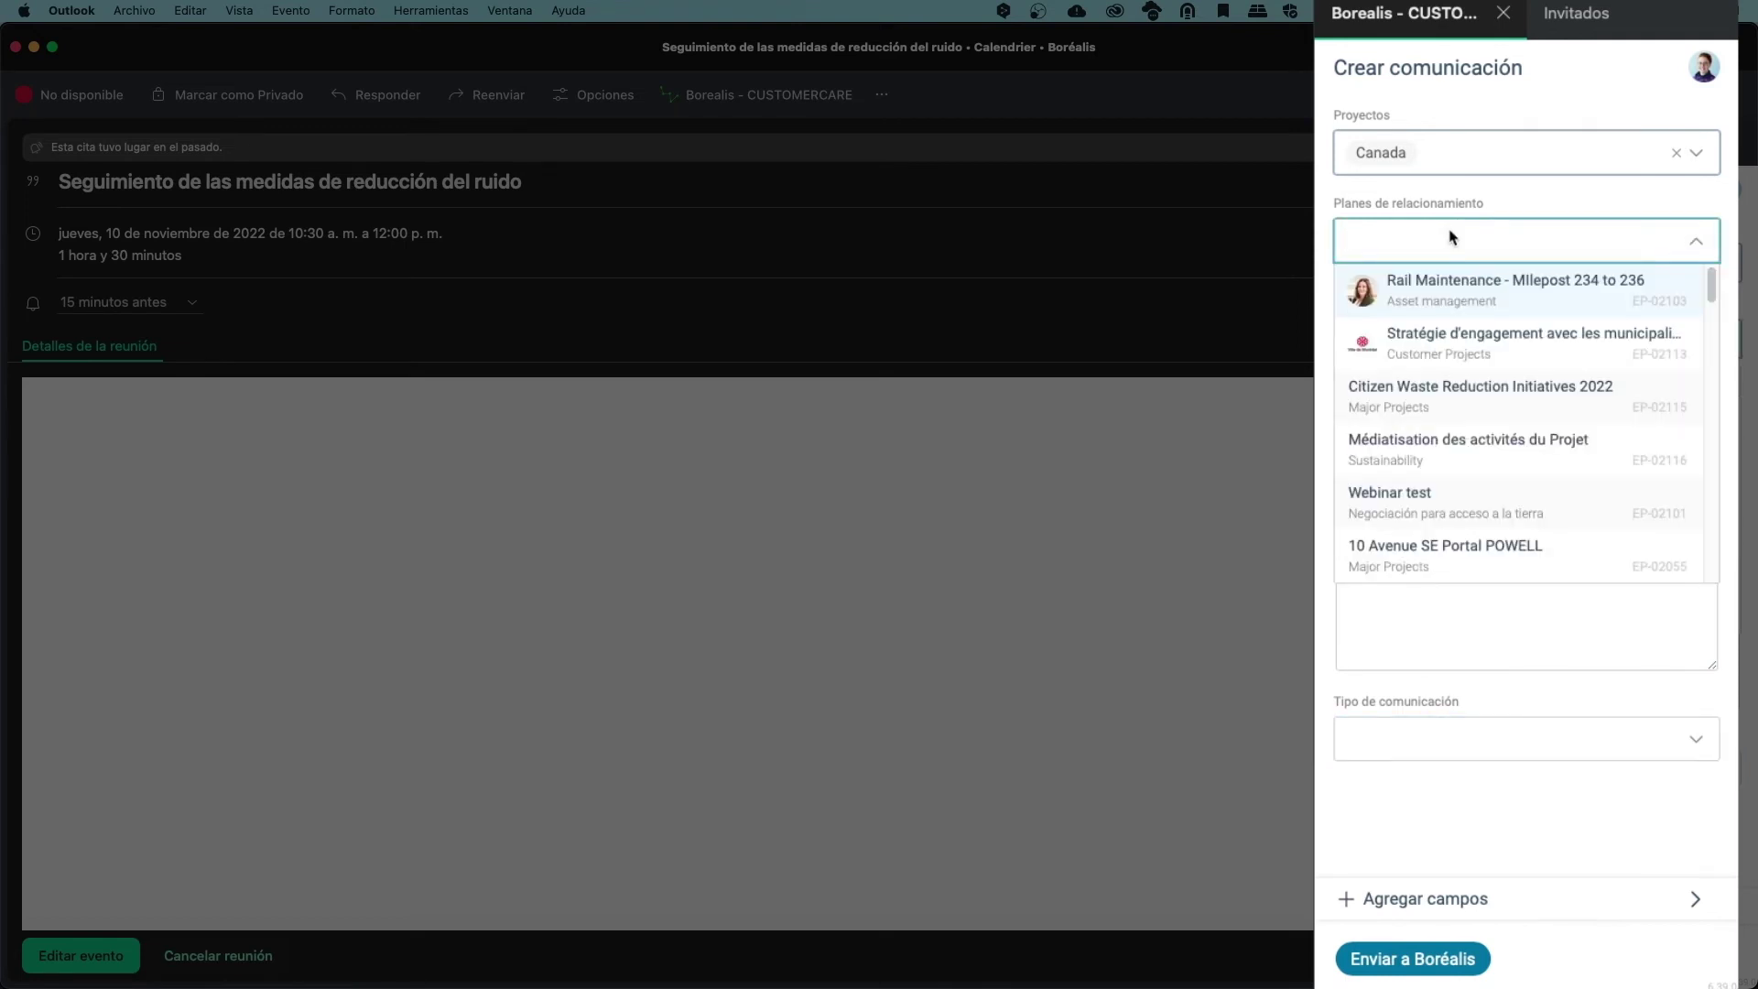
left_click(1455, 288)
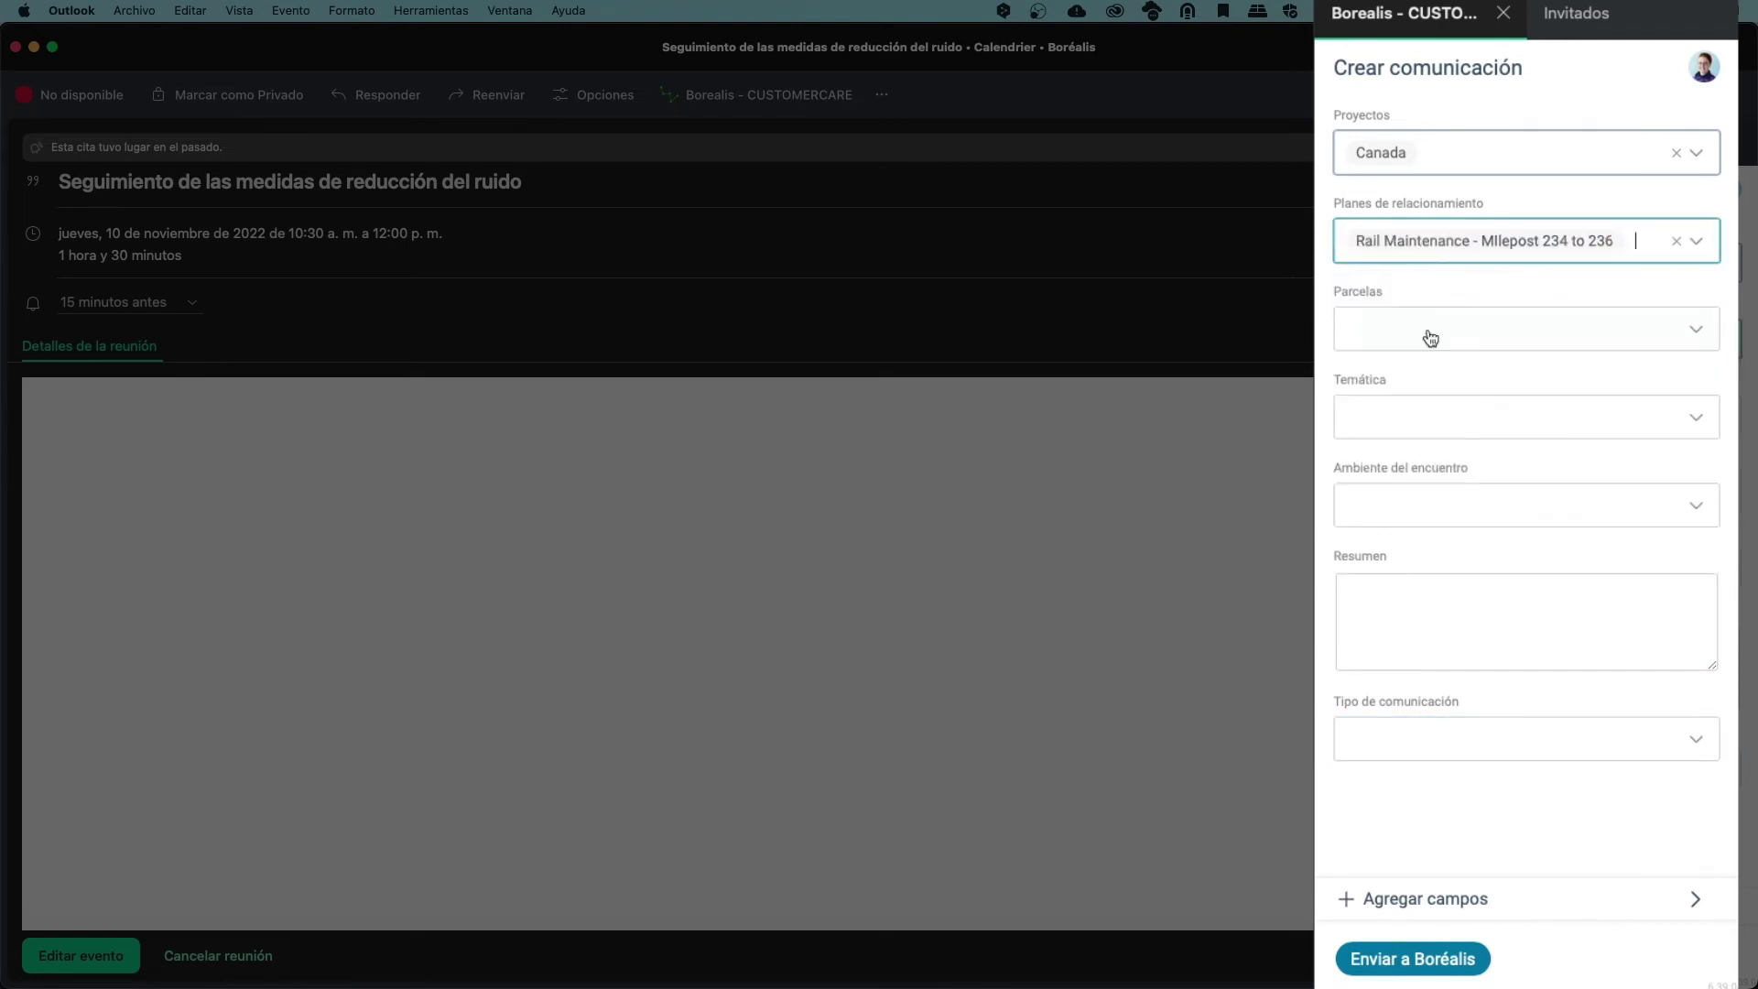
left_click(1401, 520)
left_click(1387, 543)
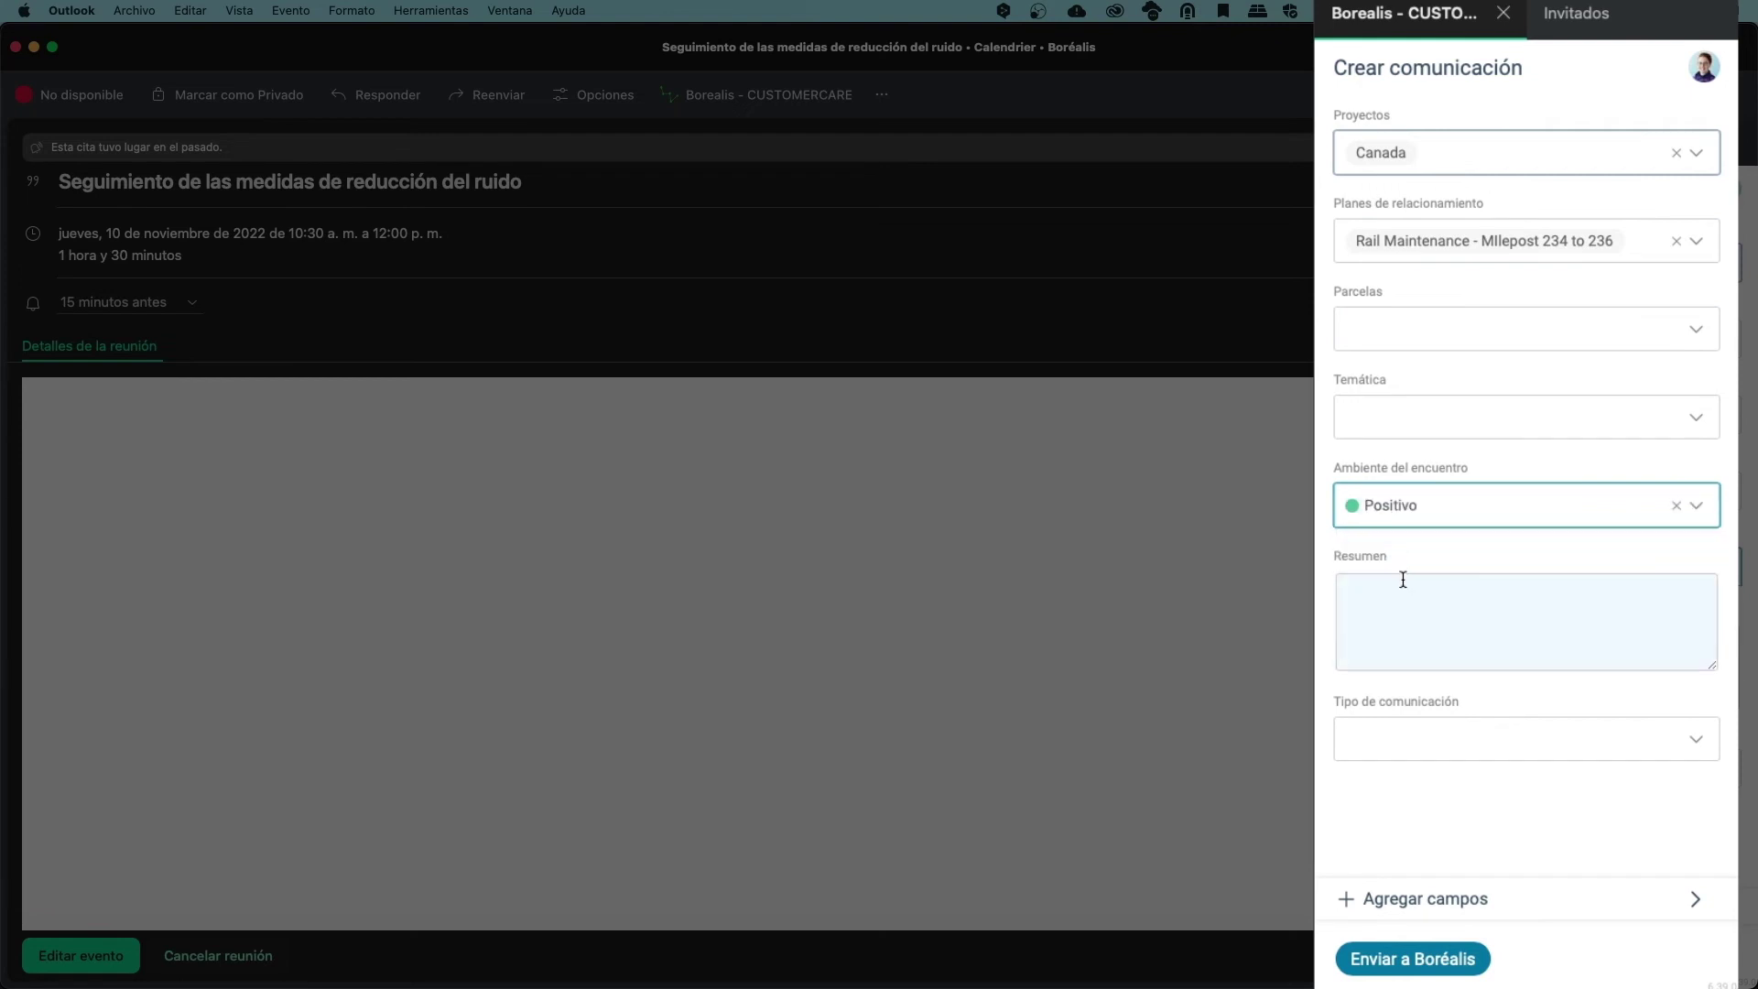
left_click(1401, 751)
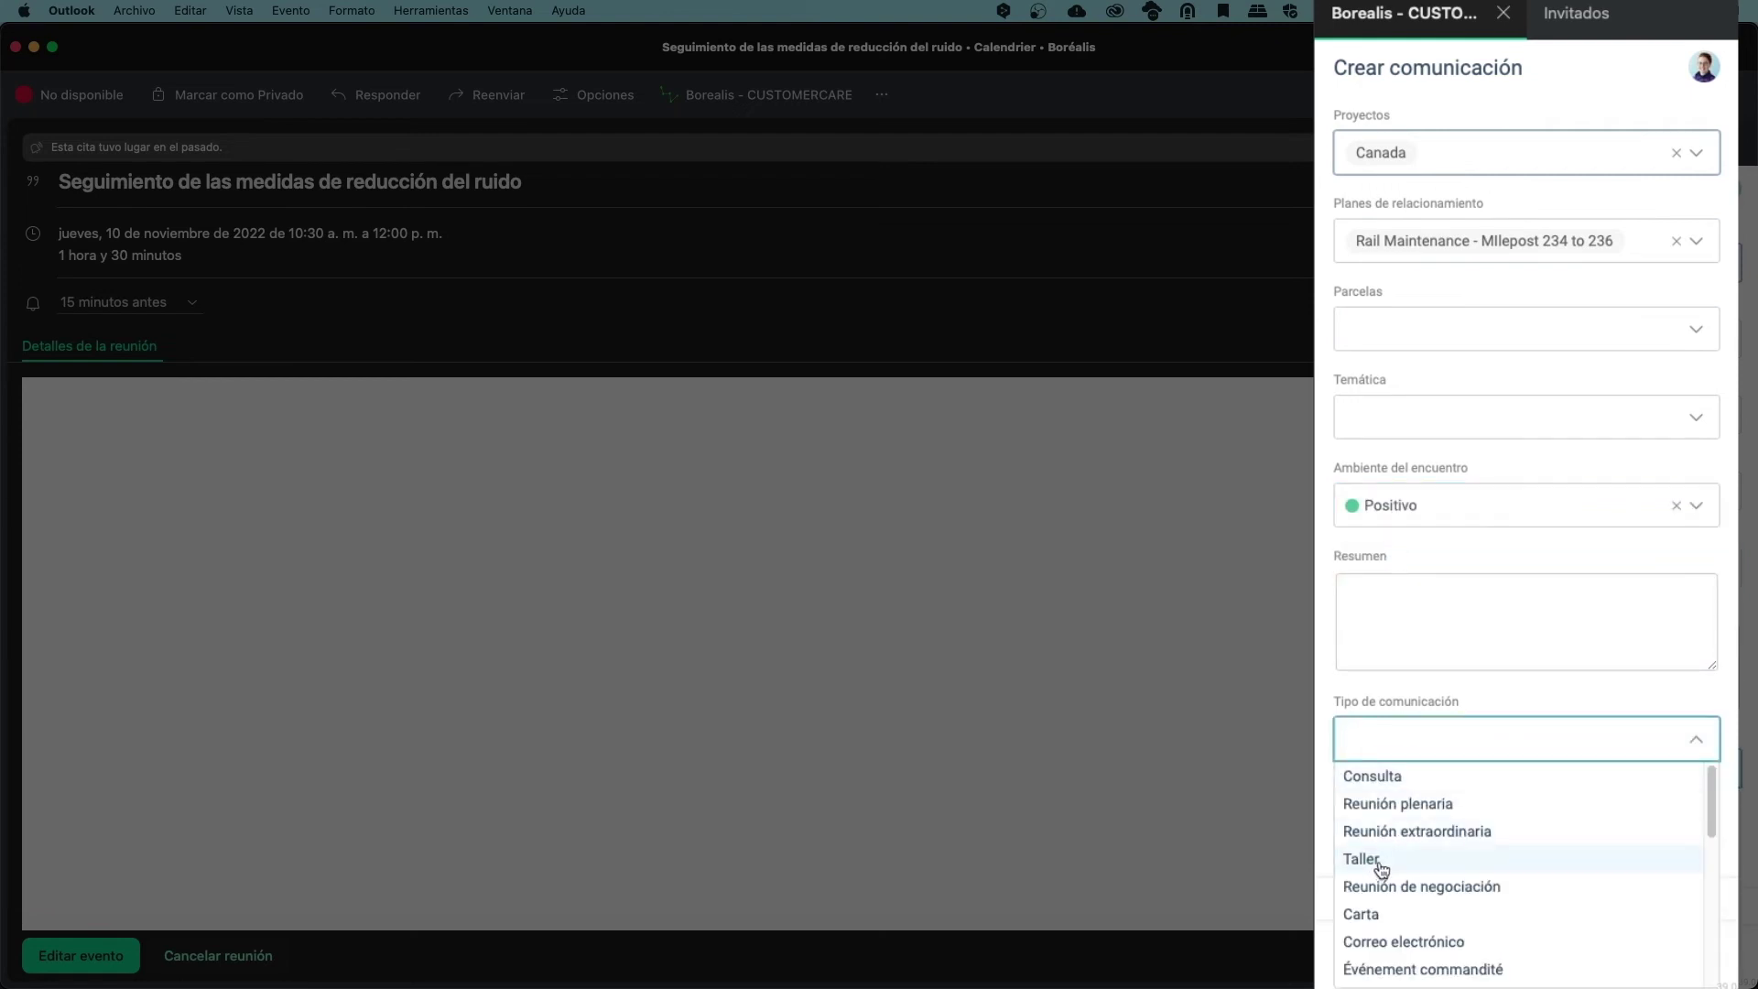
type("te")
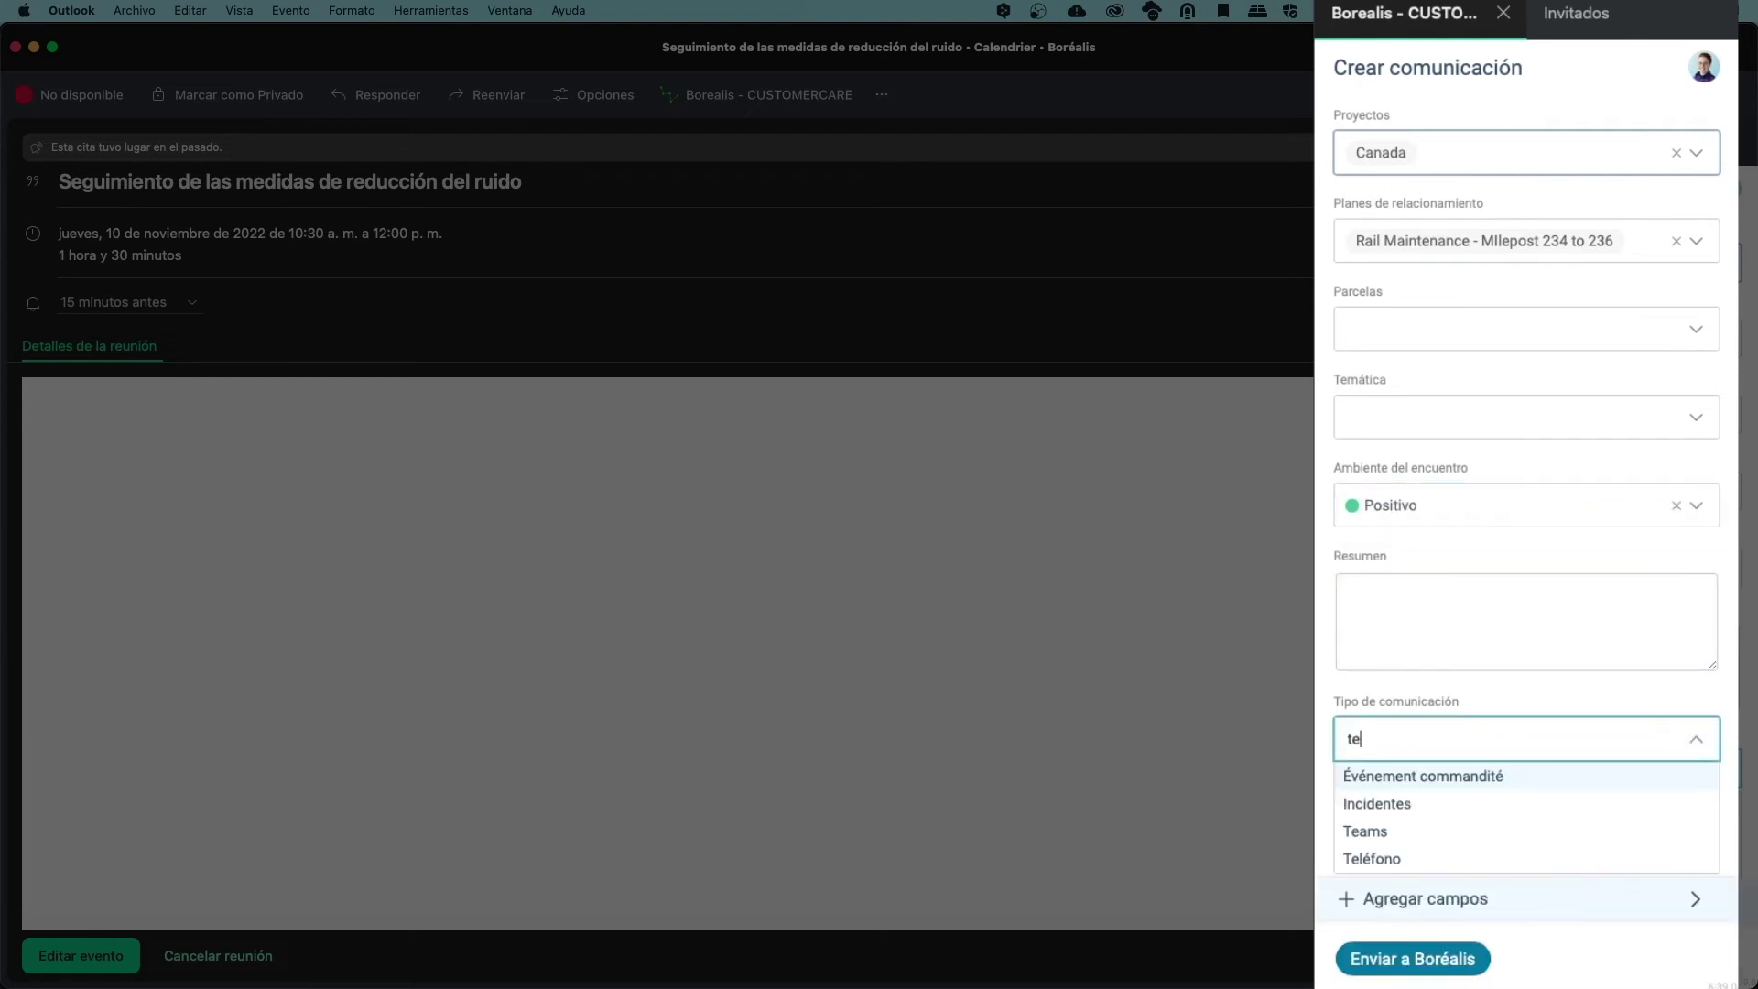
left_click(1428, 833)
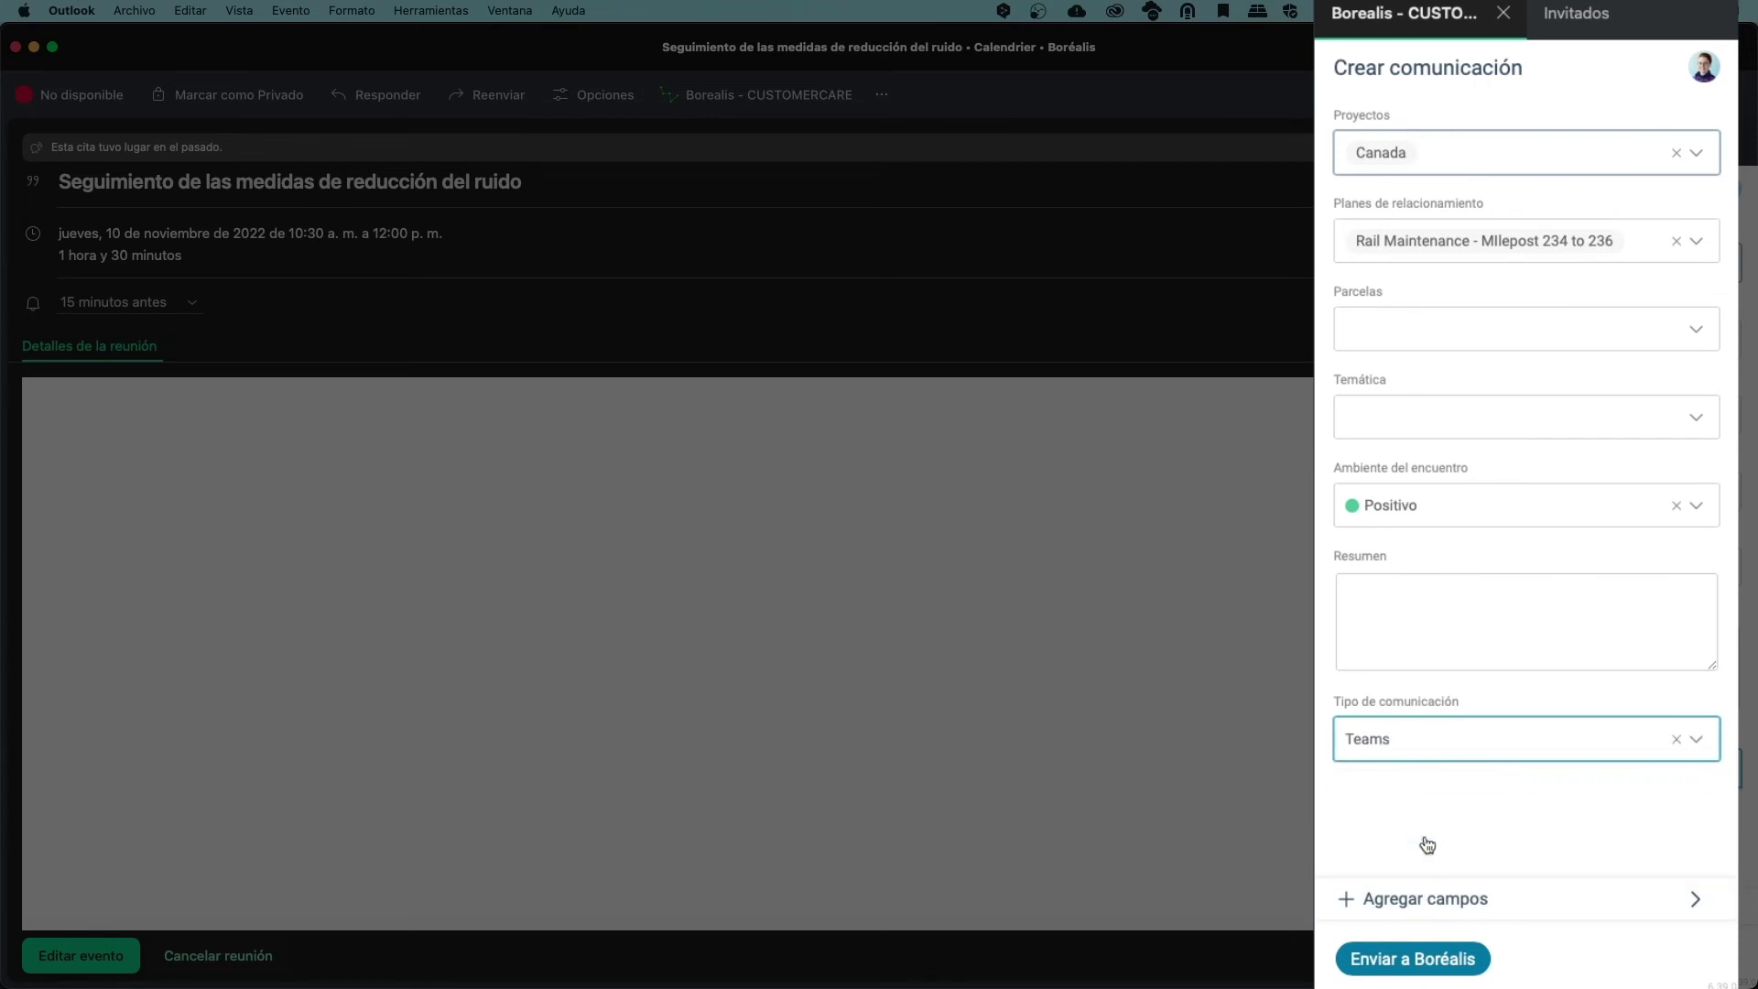
left_click(1426, 961)
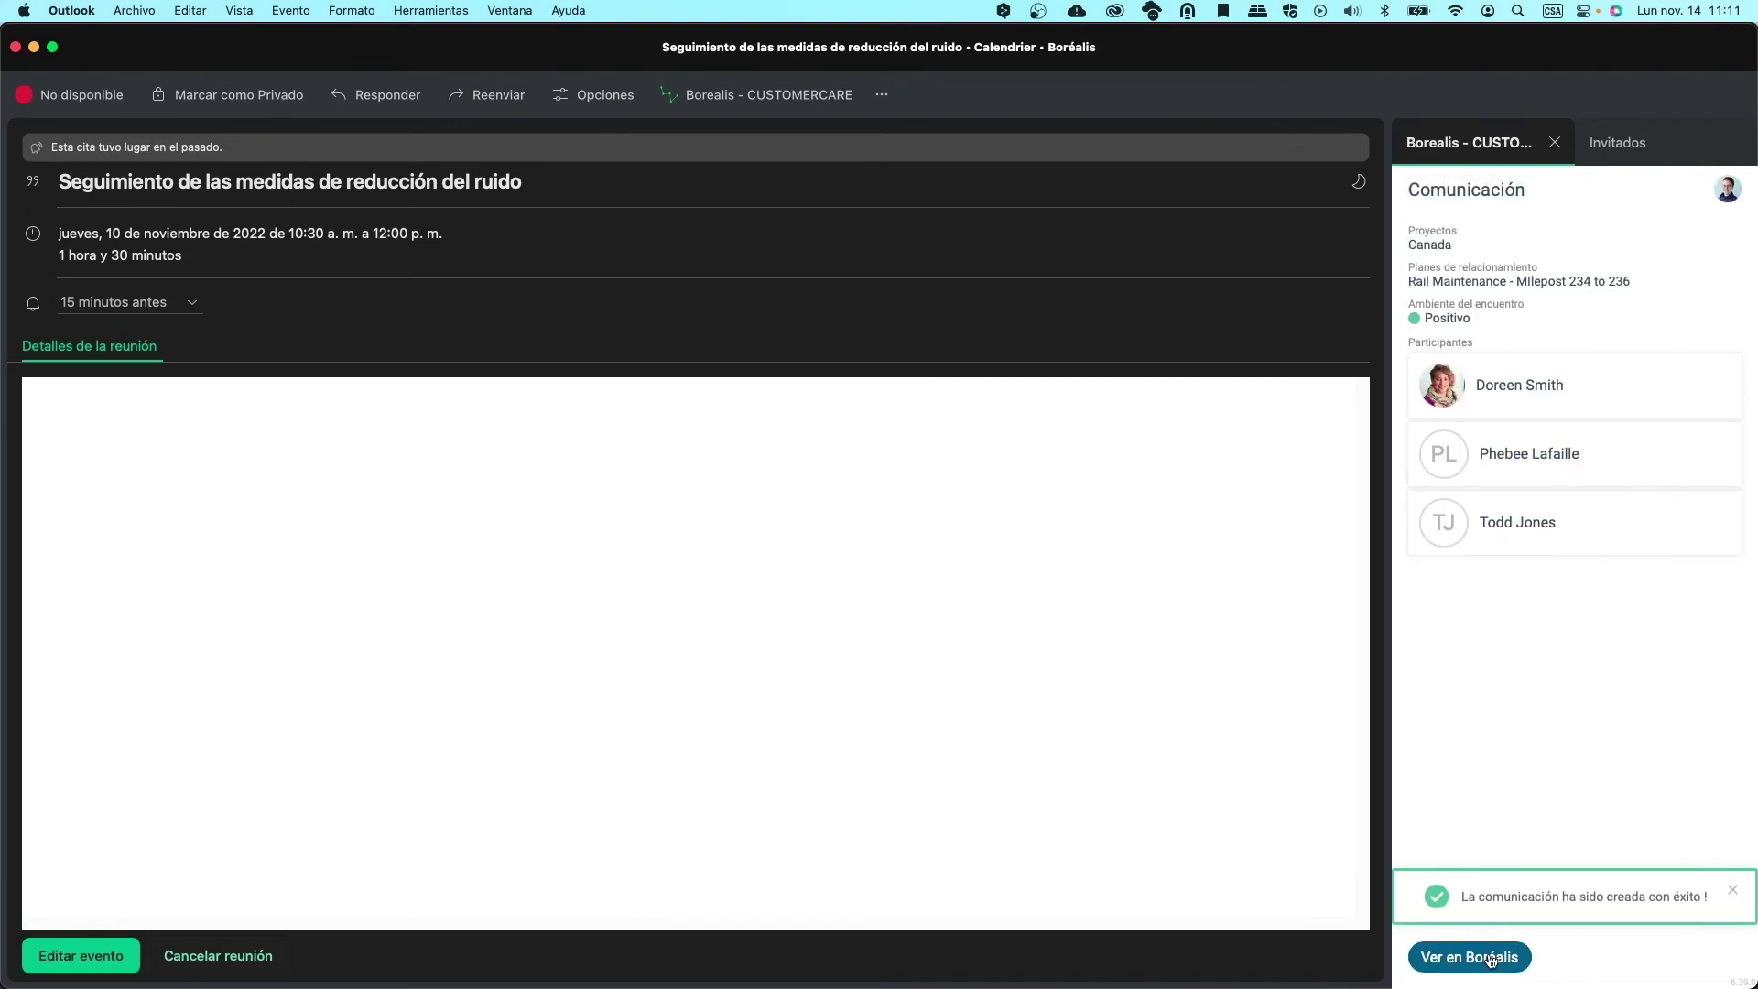
left_click(1490, 958)
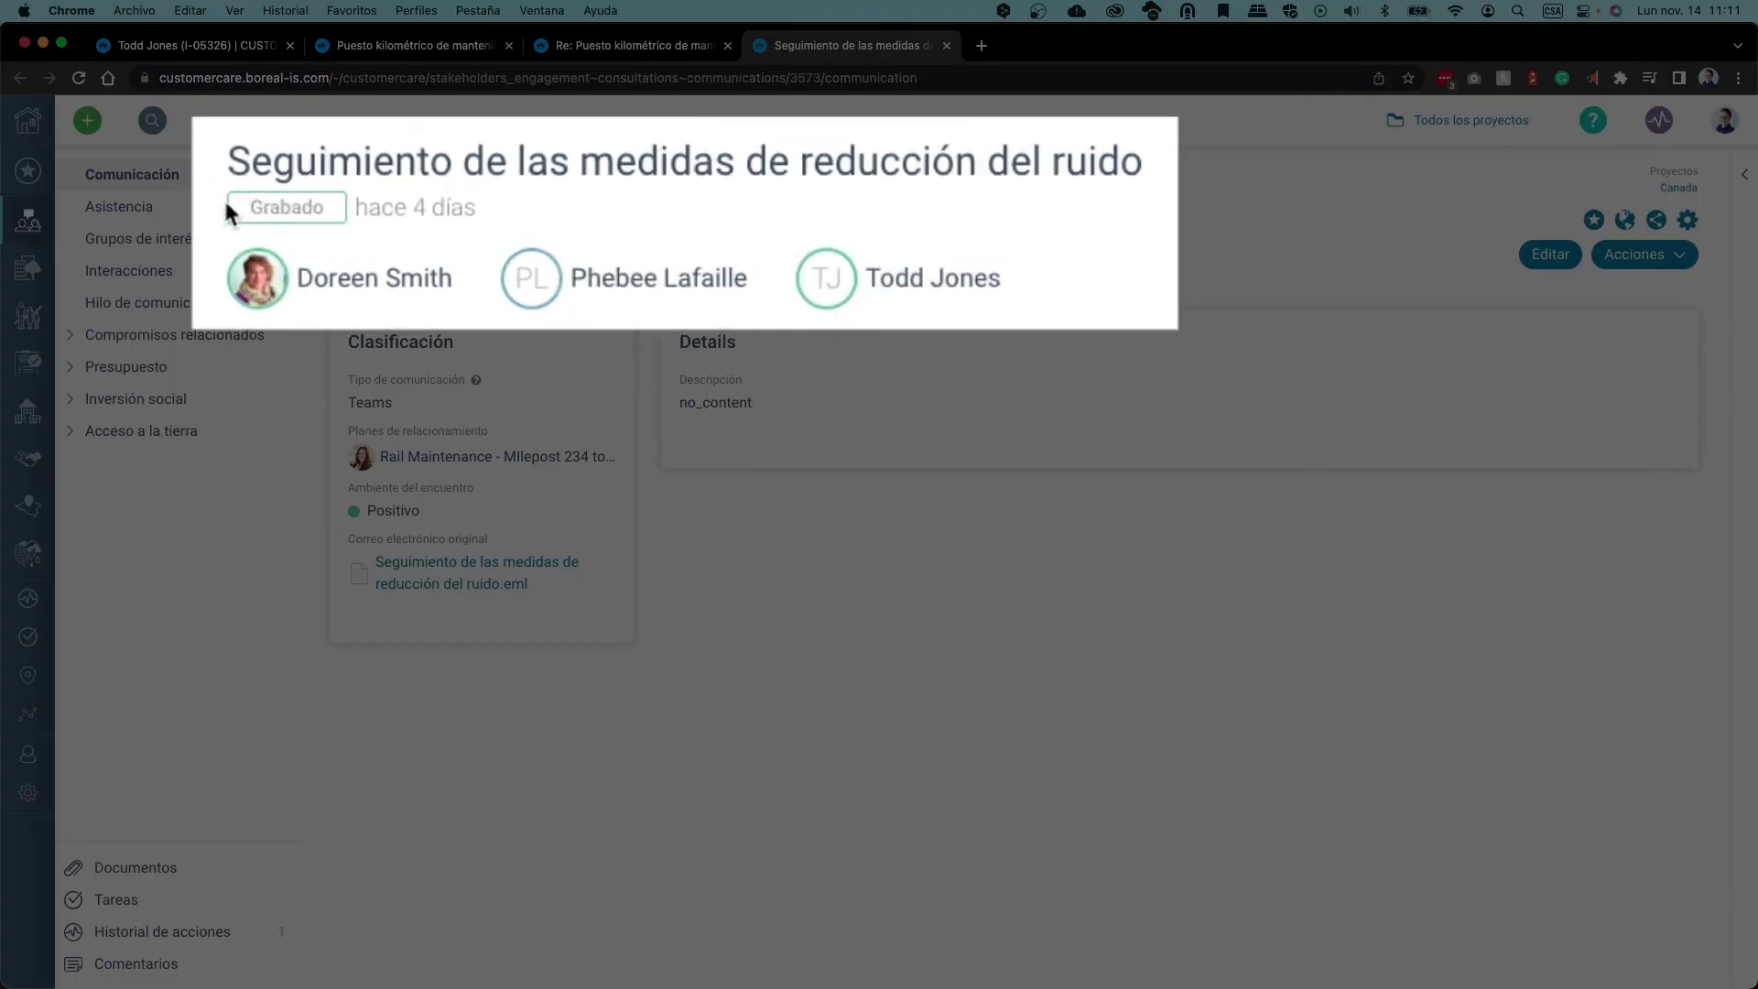
Highlight the Grabado status on the meeting's Borealis communication page, then clear the highlight
left_click_drag(331, 230, 423, 231)
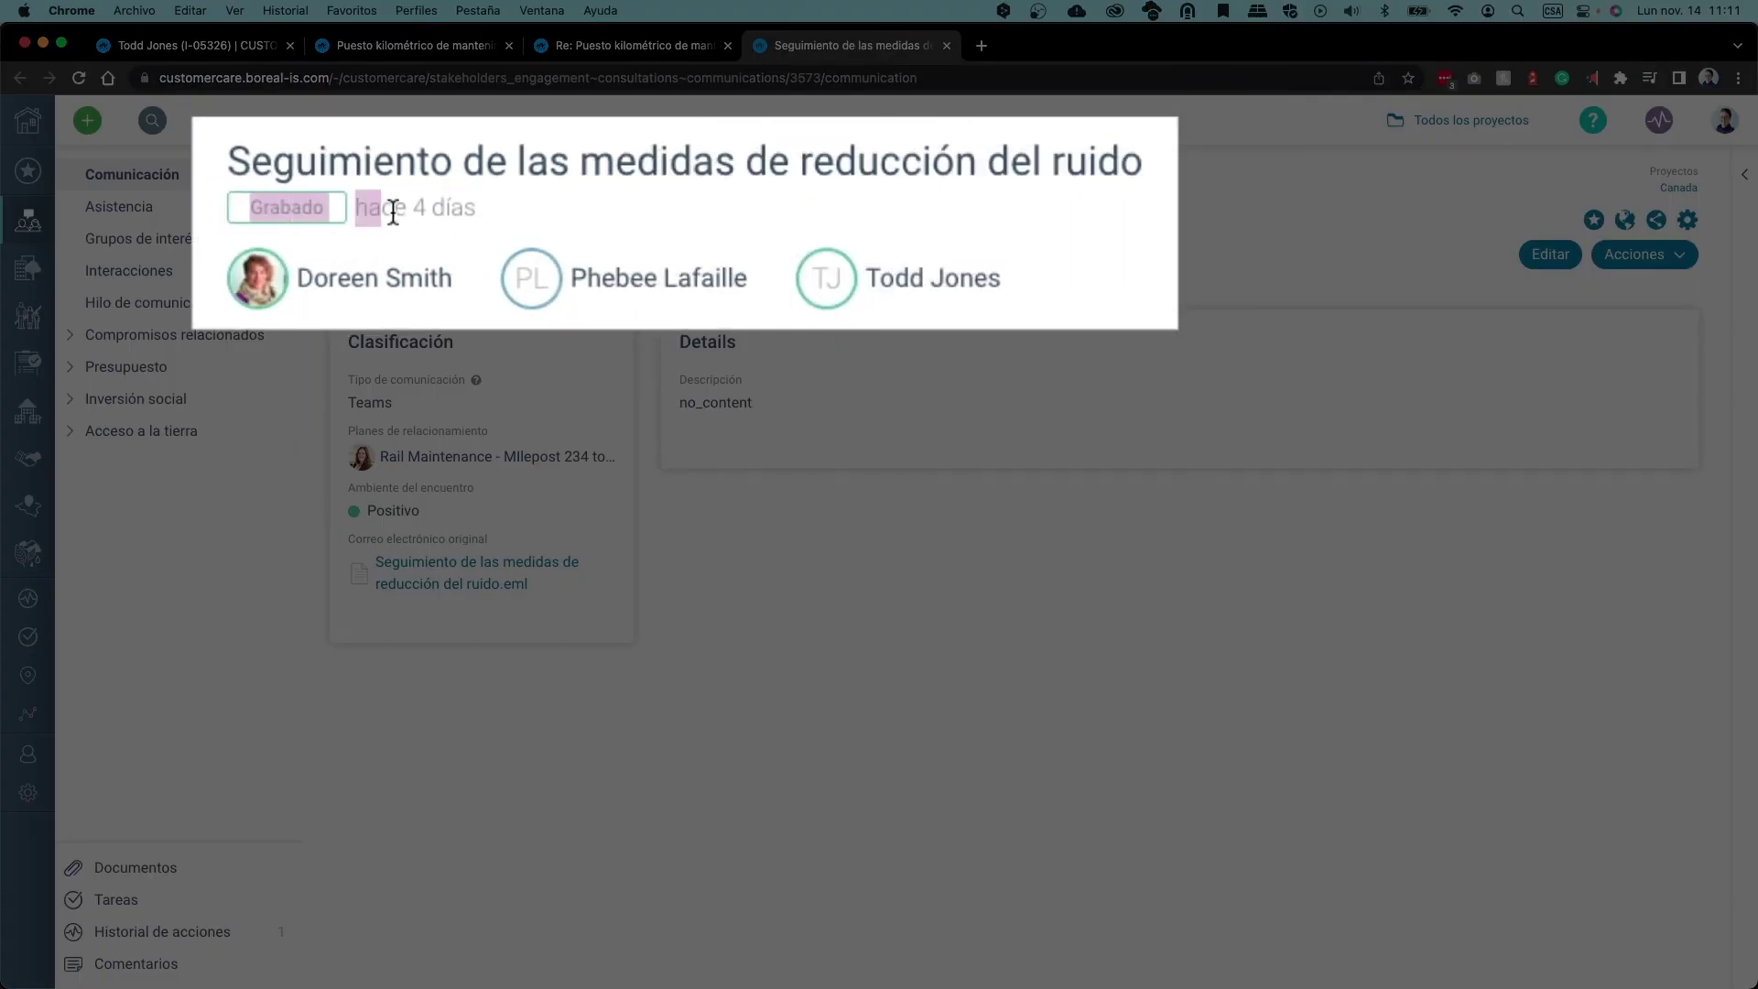
left_click(562, 231)
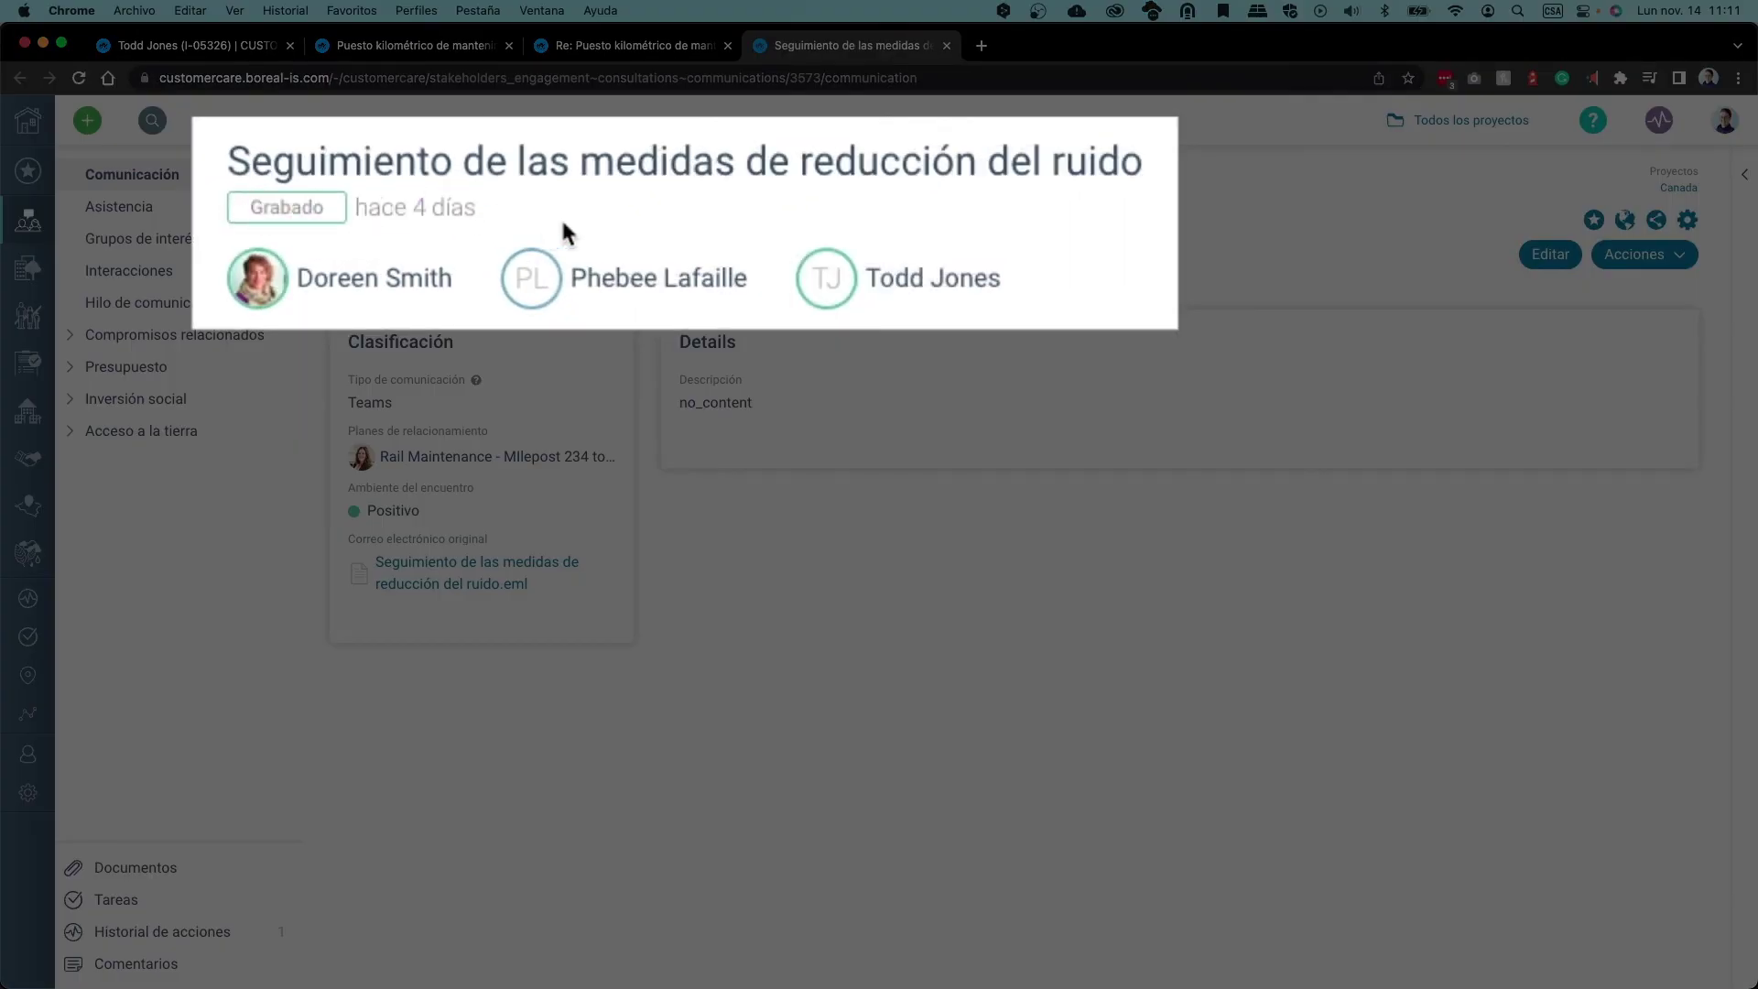